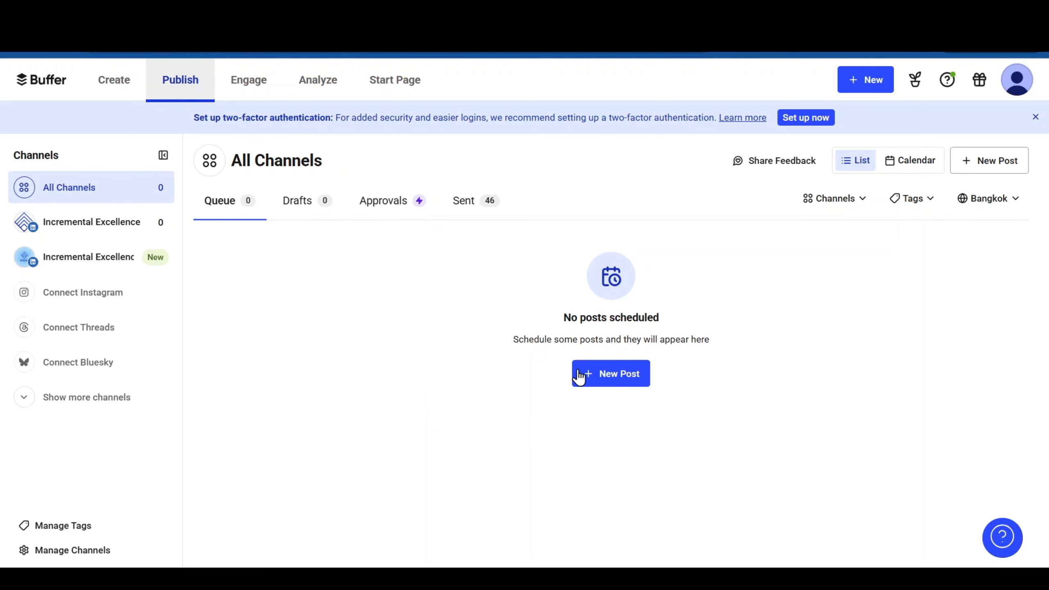
{"action": "left_click", "coordinate": [610, 374]}
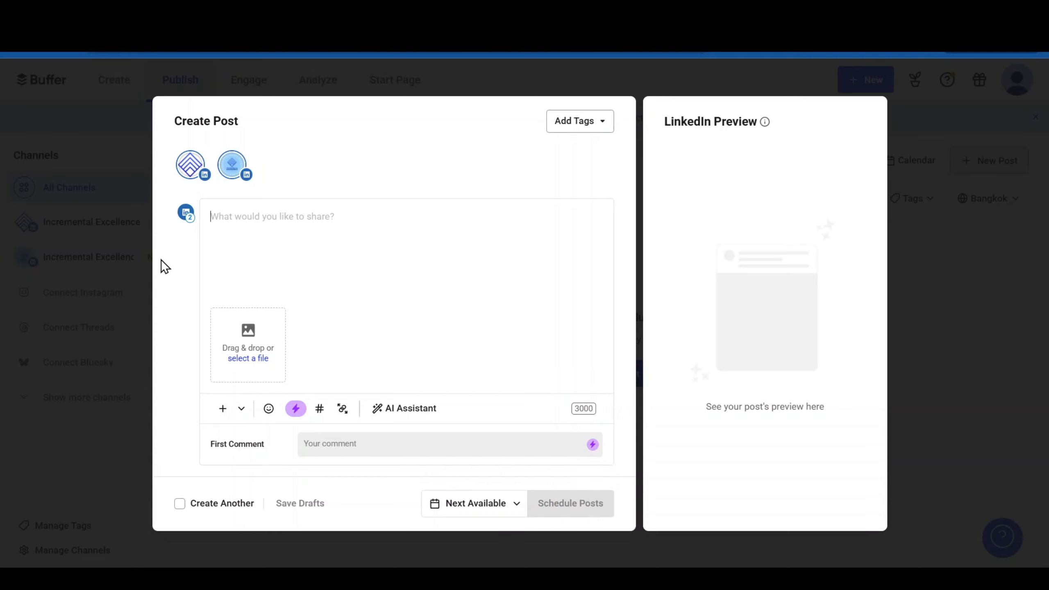
{"action": "left_click", "coordinate": [137, 237]}
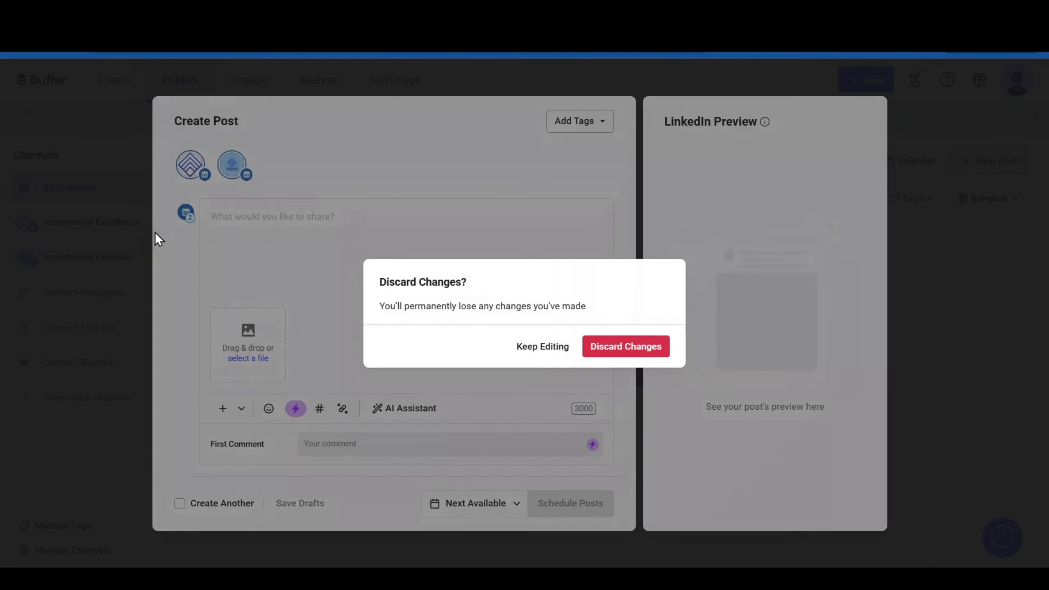
{"action": "left_click", "coordinate": [623, 348]}
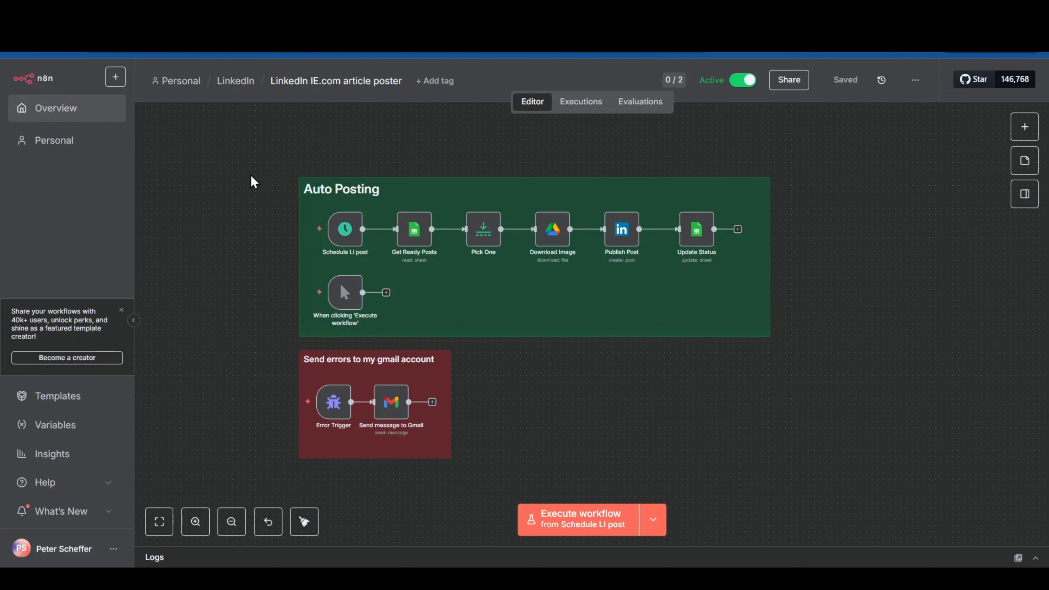
In the n8n workflow "LinkedIn IE.com article poster", review the trigger rules of the Schedule LI post node and return to the canvas
{"action": "left_click_drag", "start_coordinate": [259, 196], "coordinate": [258, 244]}
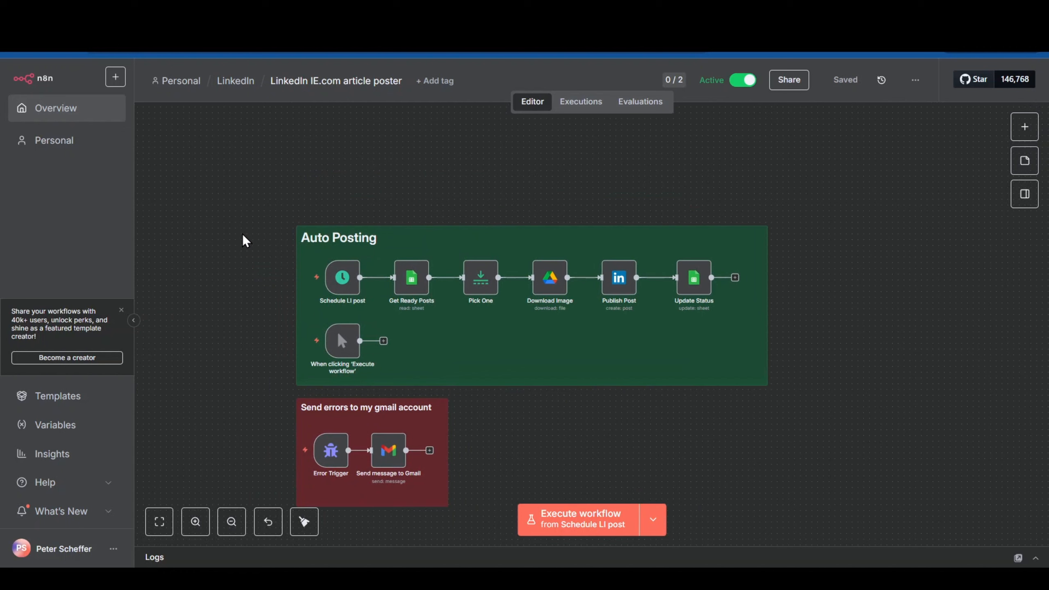
{"action": "mouse_move", "coordinate": [330, 286]}
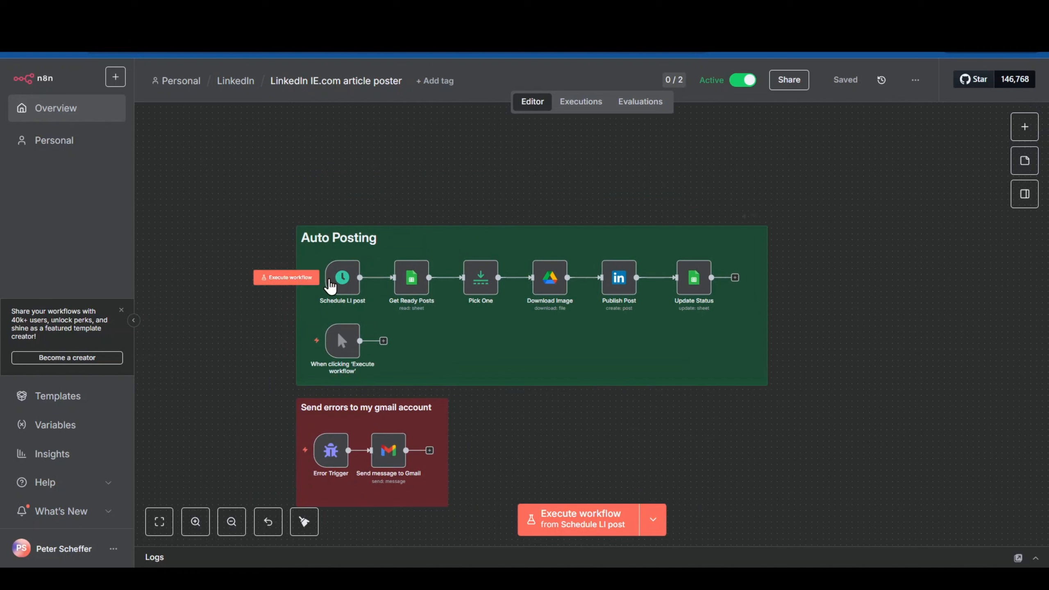
{"action": "scroll", "coordinate": [348, 279], "scroll_direction": "up", "scroll_amount": 2}
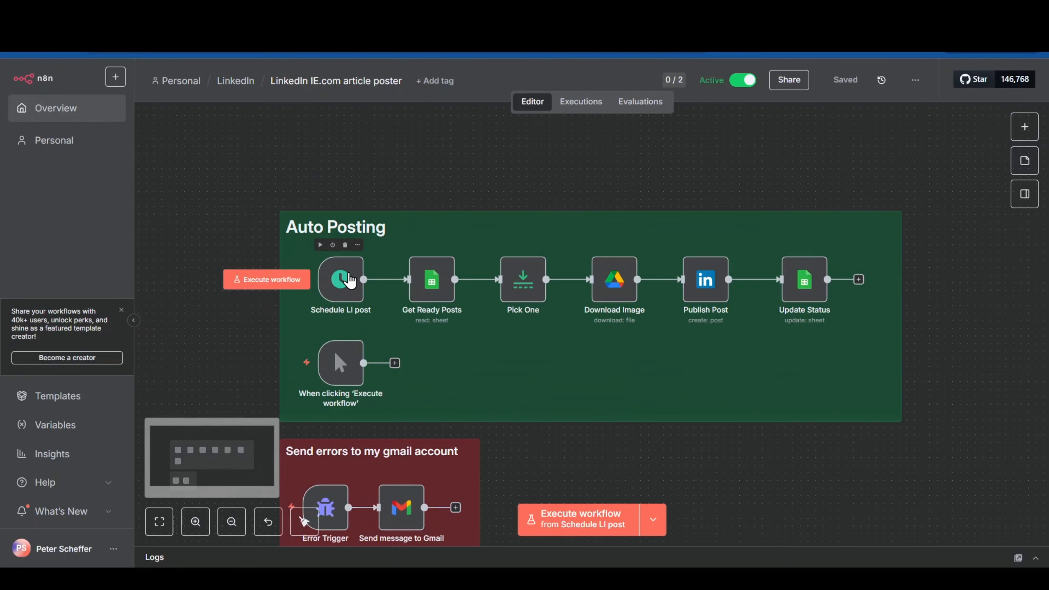
{"action": "scroll", "coordinate": [350, 279], "scroll_direction": "up", "scroll_amount": 1}
{"action": "double_click", "coordinate": [339, 281]}
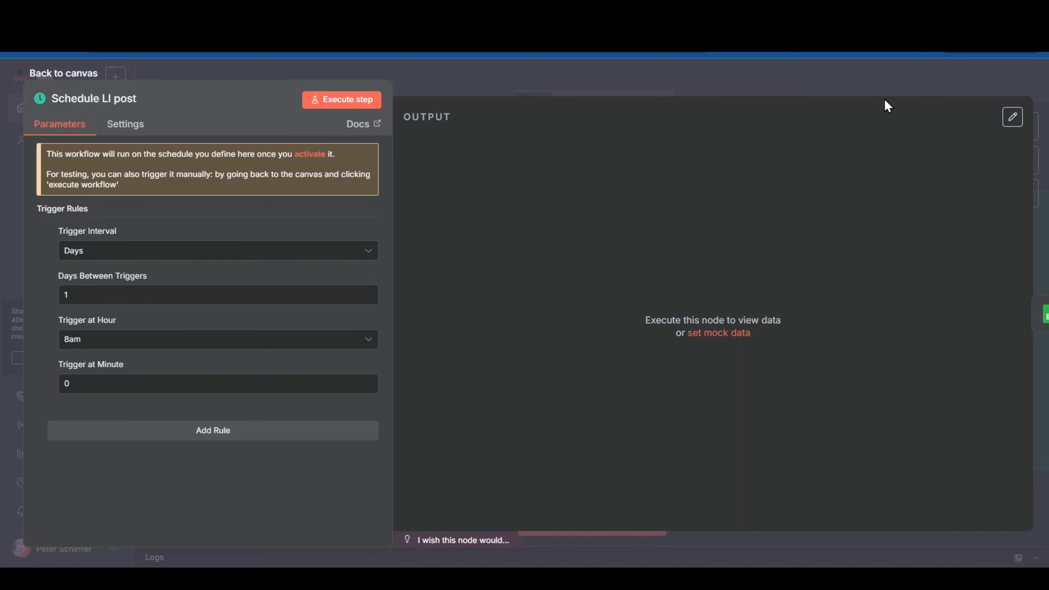
{"action": "left_click", "coordinate": [401, 82]}
Review the Get Ready Posts node's source document, sheet and Status filter, then close its settings
{"action": "left_click", "coordinate": [461, 285]}
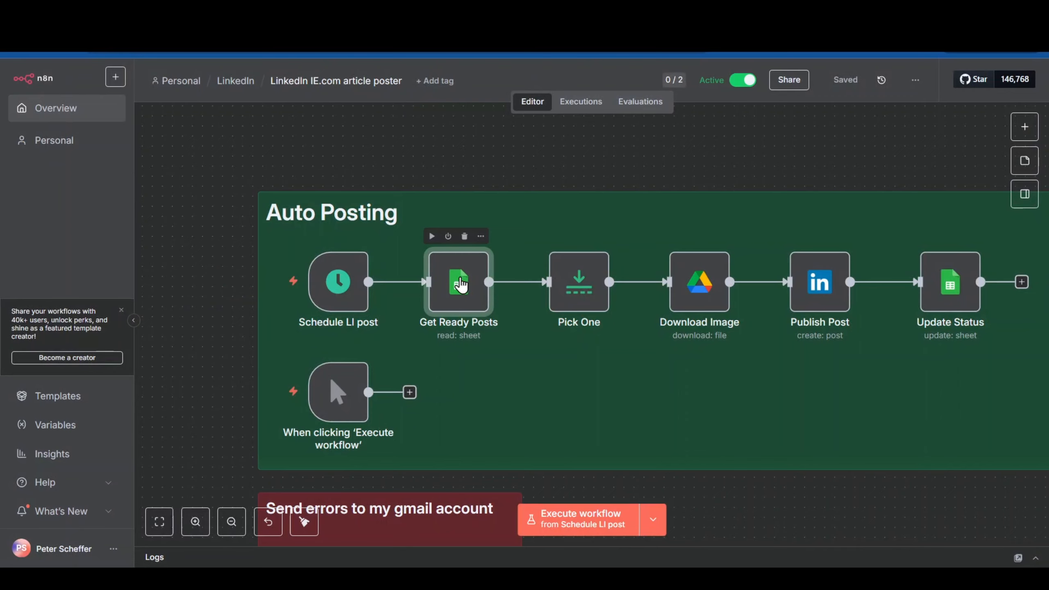
{"action": "double_click", "coordinate": [461, 285]}
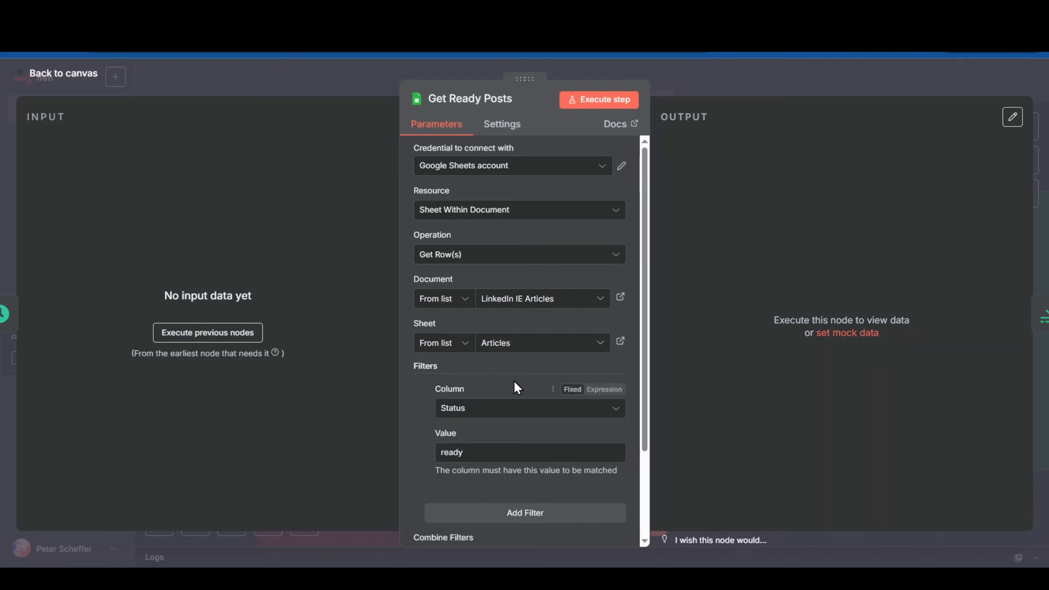
{"action": "key", "text": "Escape"}
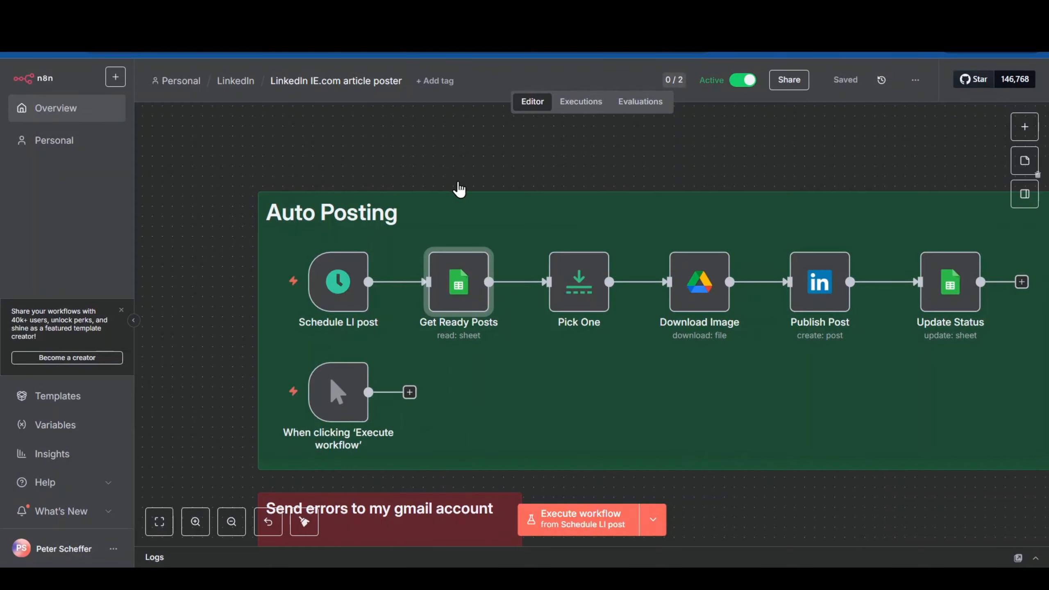
{"action": "mouse_move", "coordinate": [580, 259]}
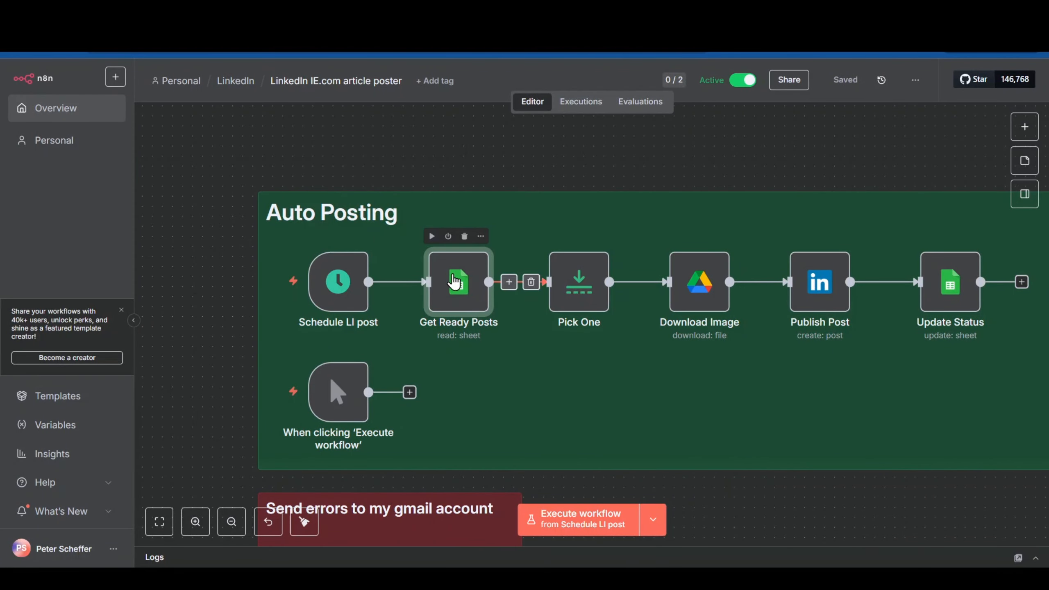
{"action": "double_click", "coordinate": [455, 281]}
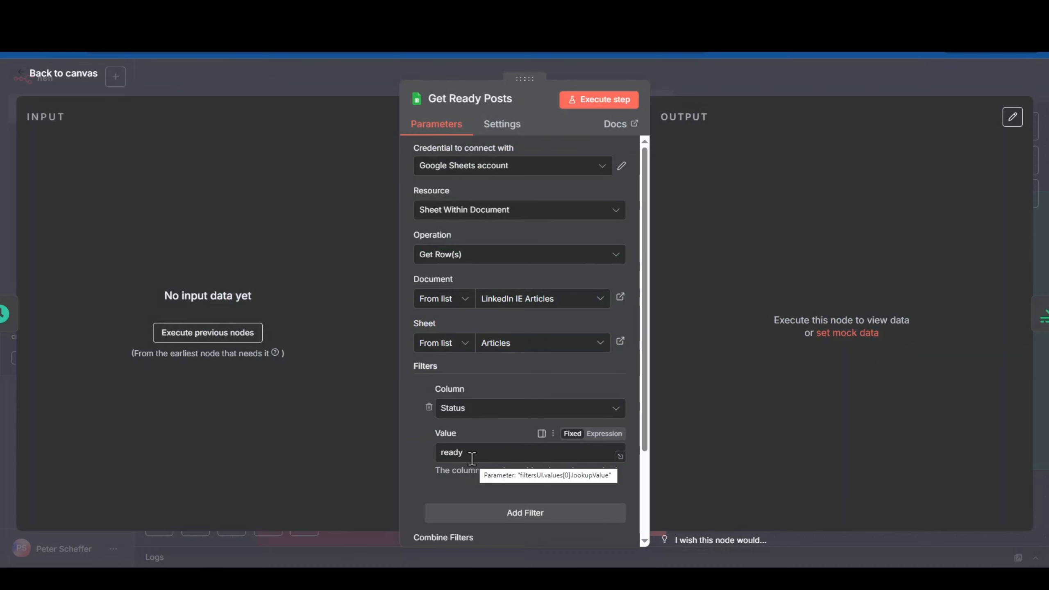
{"action": "left_click", "coordinate": [291, 74]}
Review the item limit of the Pick One node and the file settings of the Download Image node
{"action": "double_click", "coordinate": [579, 280]}
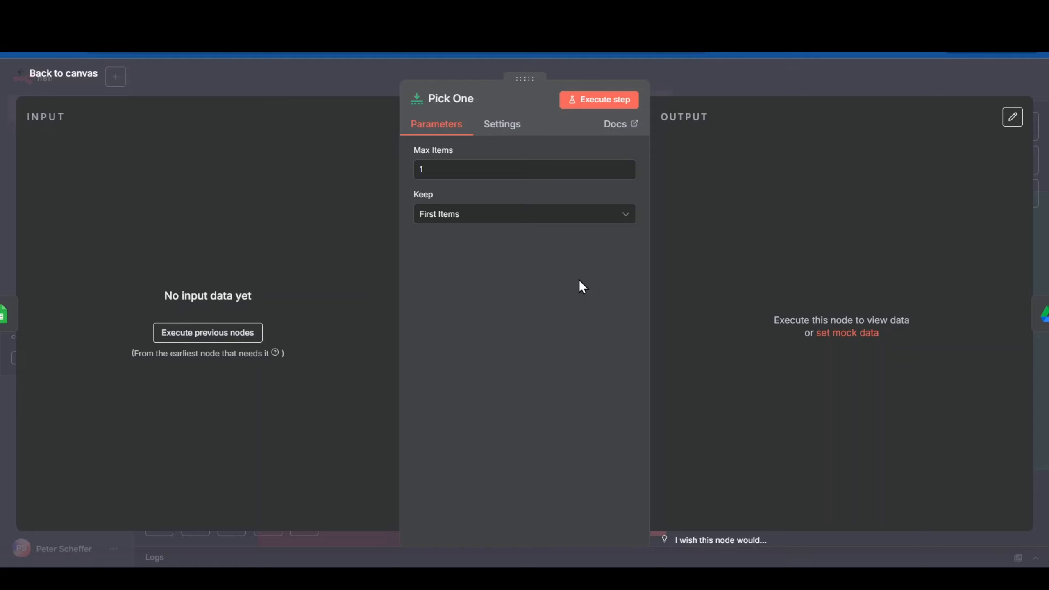
{"action": "left_click", "coordinate": [297, 82]}
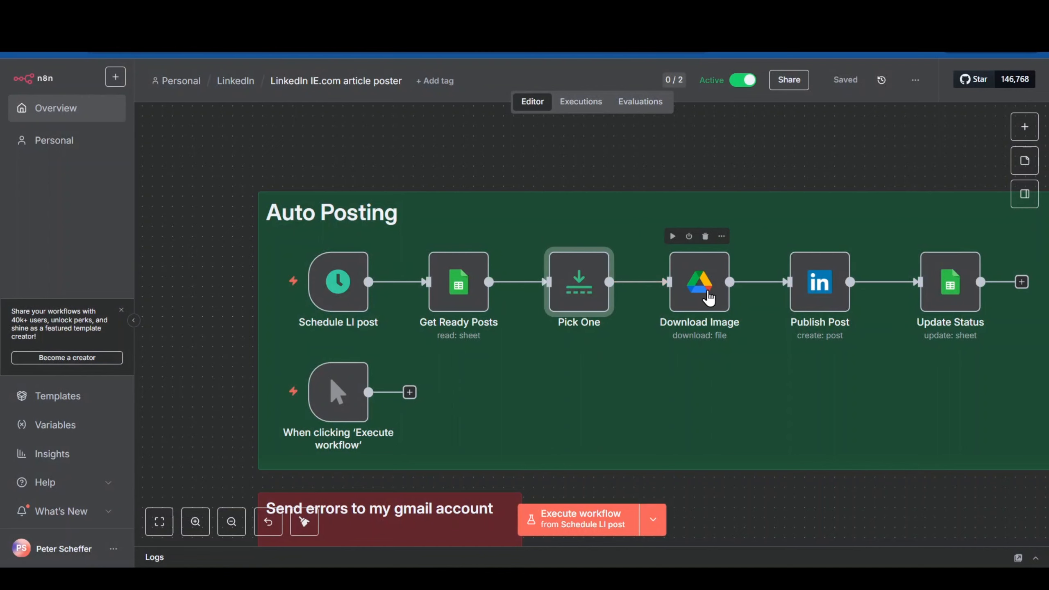
{"action": "double_click", "coordinate": [701, 285]}
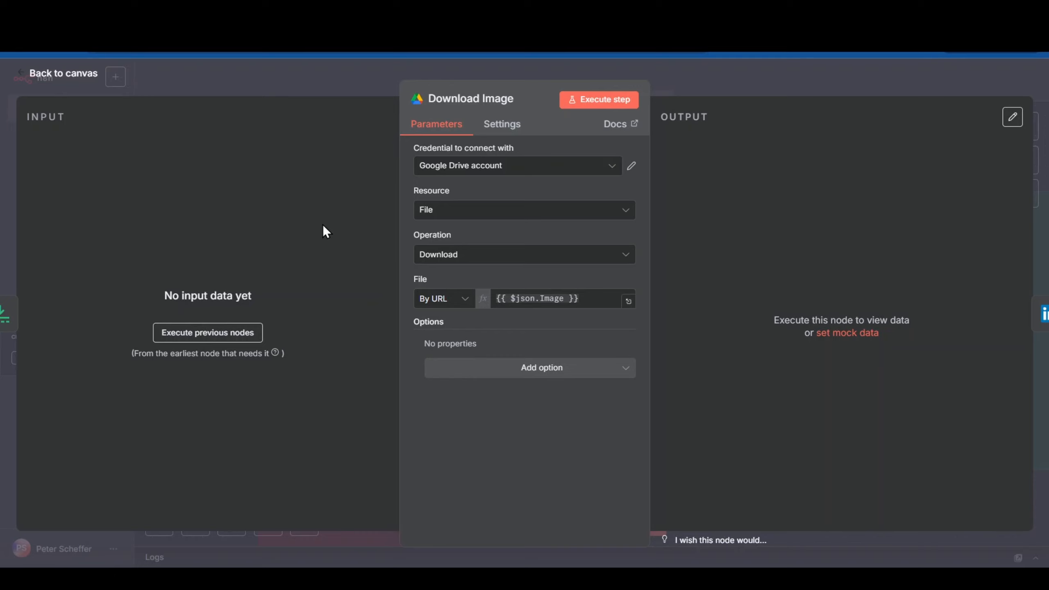
{"action": "left_click", "coordinate": [287, 79]}
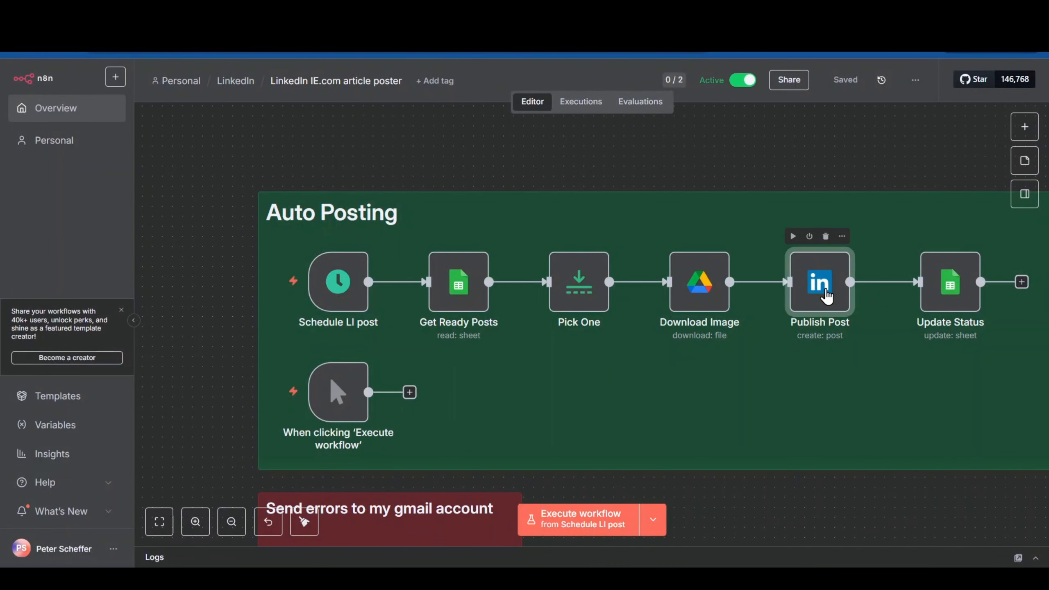
Review the Publish Post node's LinkedIn posting target, text expressions and media settings, then close it
{"action": "double_click", "coordinate": [828, 295]}
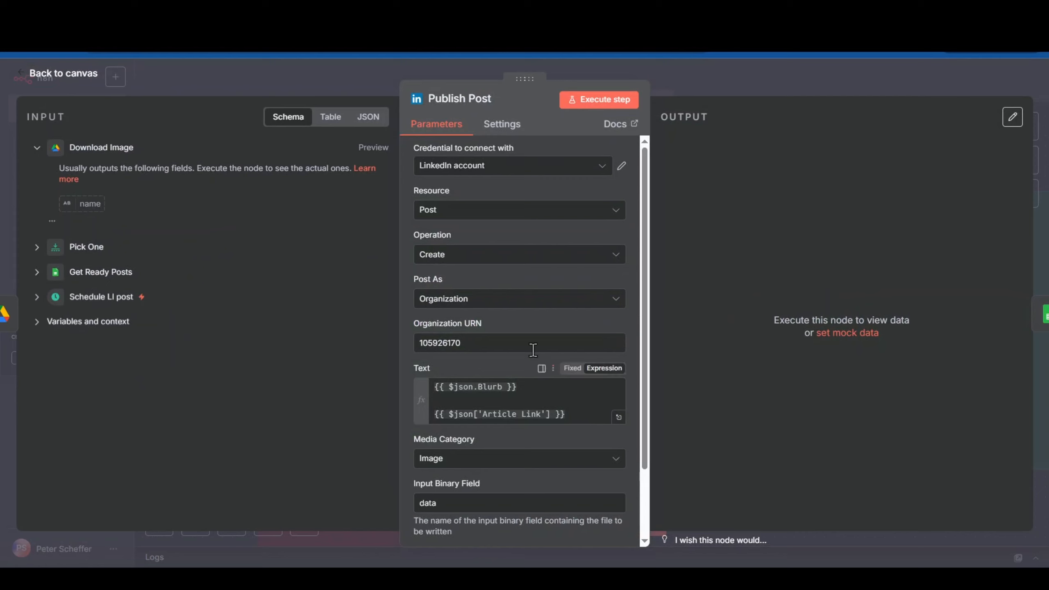
{"action": "scroll", "coordinate": [536, 348], "scroll_direction": "down", "scroll_amount": 2}
{"action": "scroll", "coordinate": [479, 386], "scroll_direction": "down", "scroll_amount": 1}
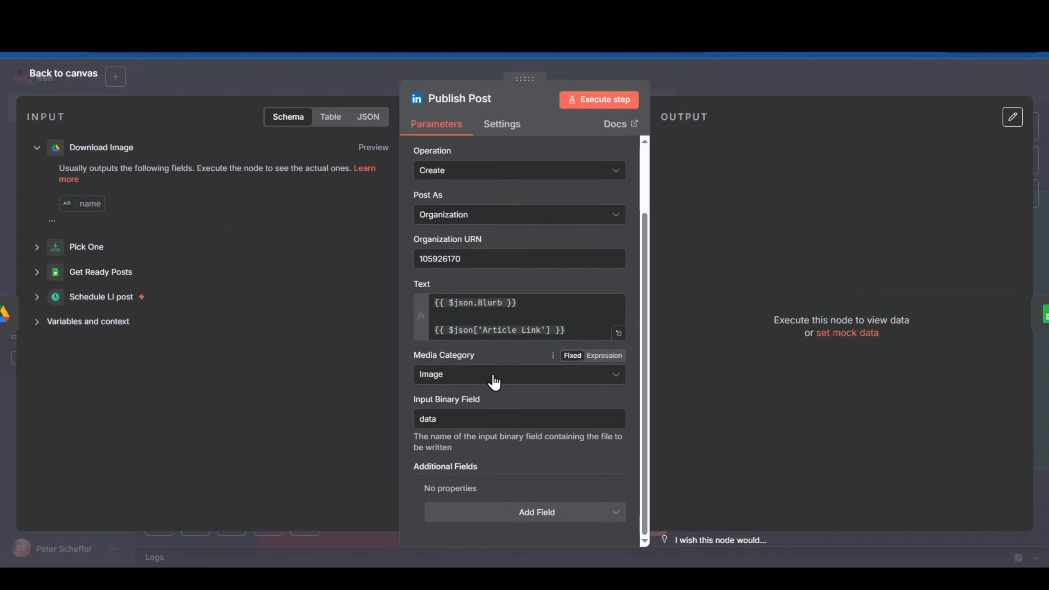
{"action": "scroll", "coordinate": [493, 378], "scroll_direction": "up", "scroll_amount": 3}
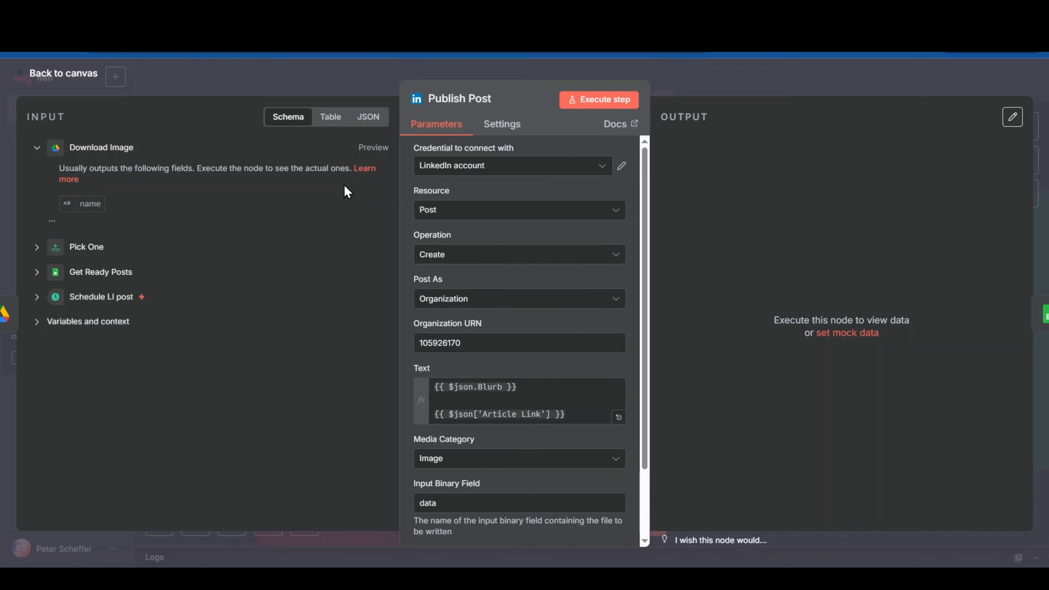
{"action": "left_click", "coordinate": [290, 76]}
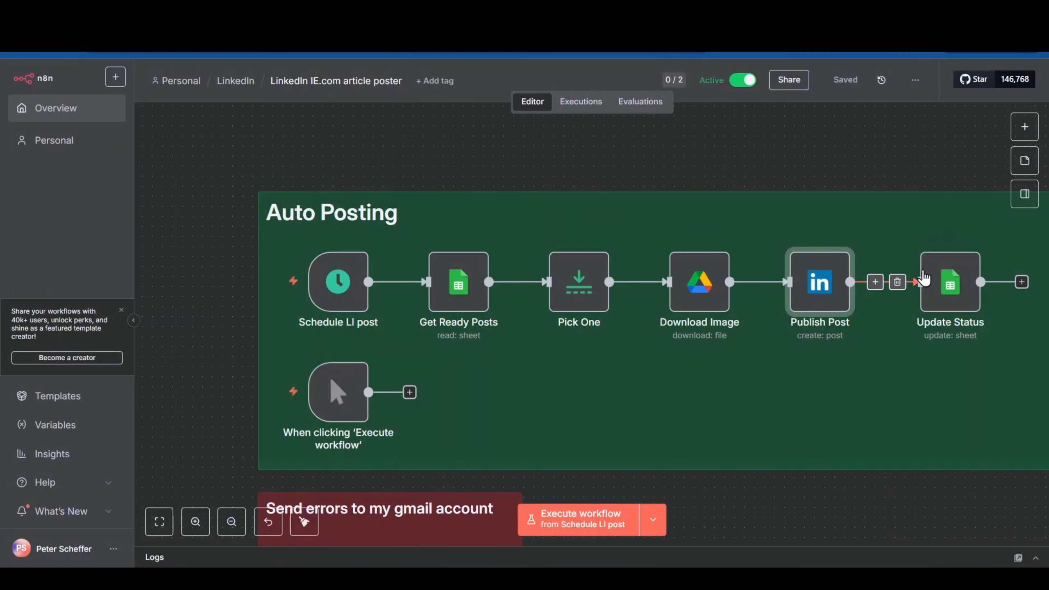
Review the Update Status node's matching column and the values it writes back to the sheet, then close it
{"action": "double_click", "coordinate": [927, 279]}
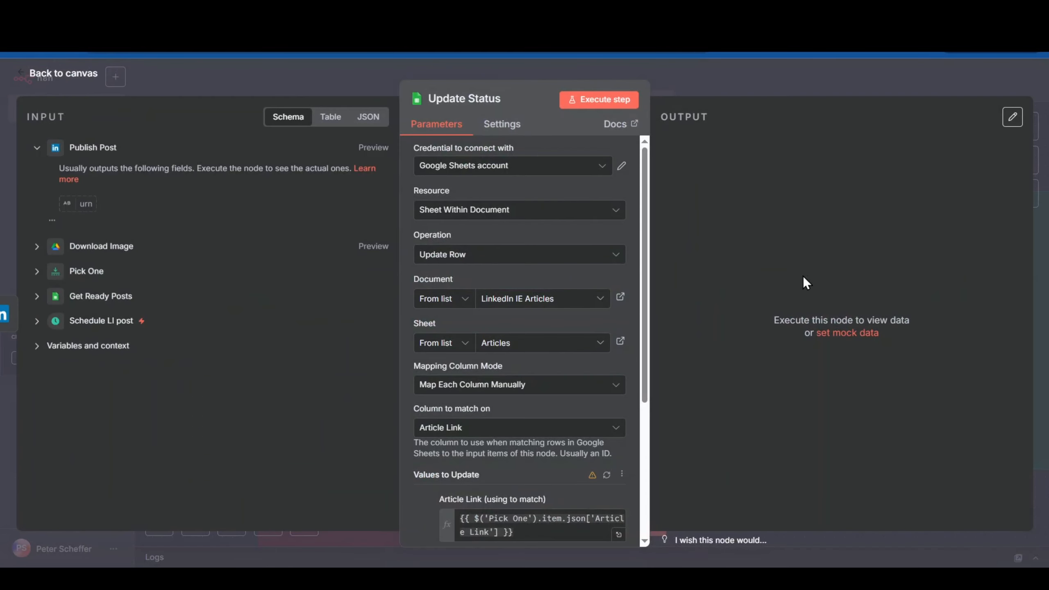
{"action": "scroll", "coordinate": [516, 298], "scroll_direction": "down", "scroll_amount": 5}
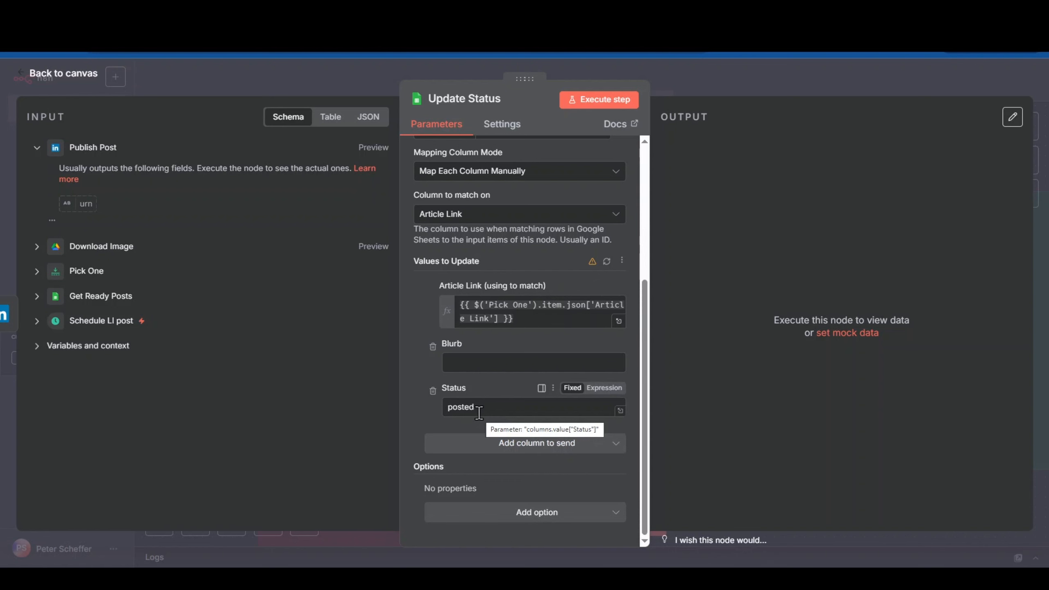
{"action": "left_click", "coordinate": [298, 76]}
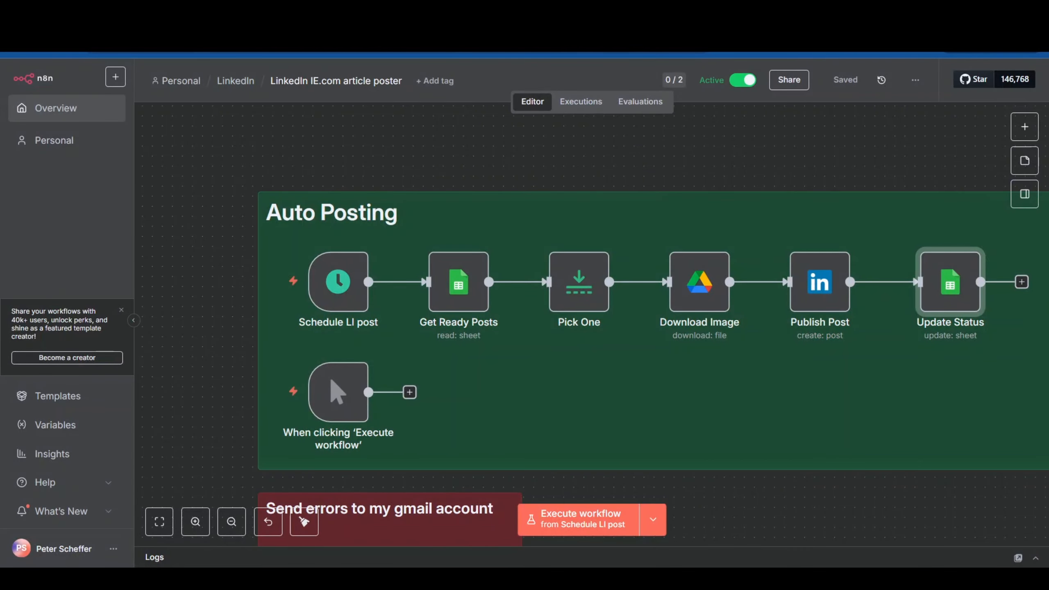
Switch to the Articles sheet in Google Sheets and examine the first article's link, full blurb text and image link without editing them
{"action": "left_click", "coordinate": [437, 16]}
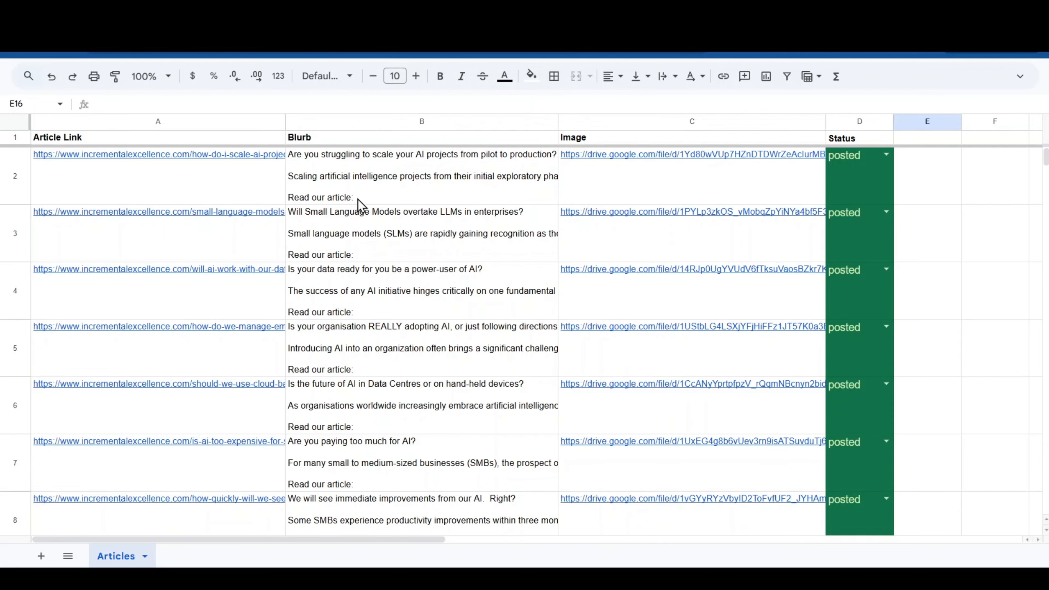
{"action": "mouse_move", "coordinate": [210, 167]}
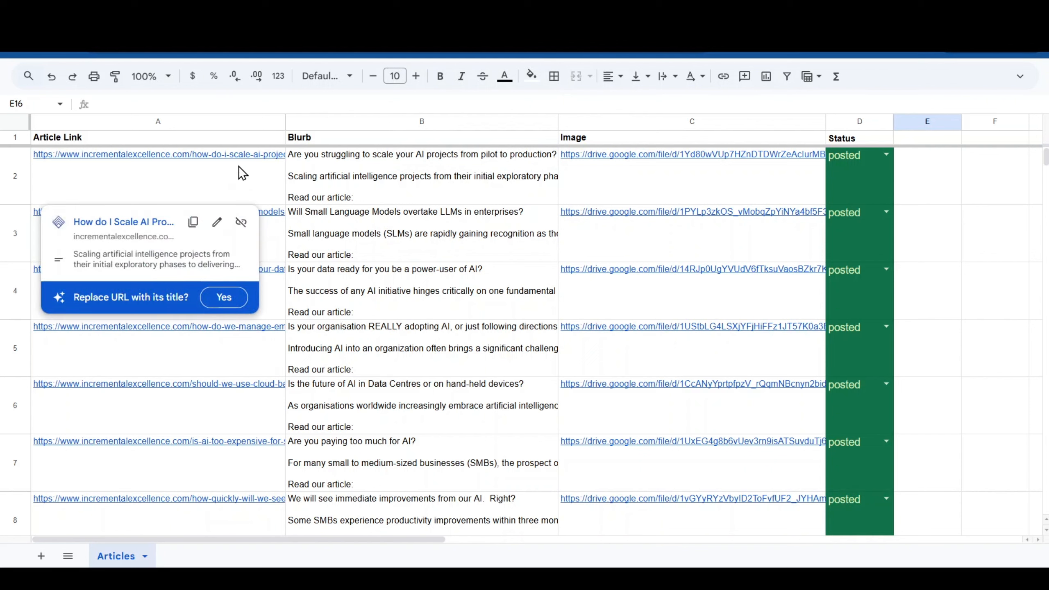
{"action": "left_click", "coordinate": [333, 162]}
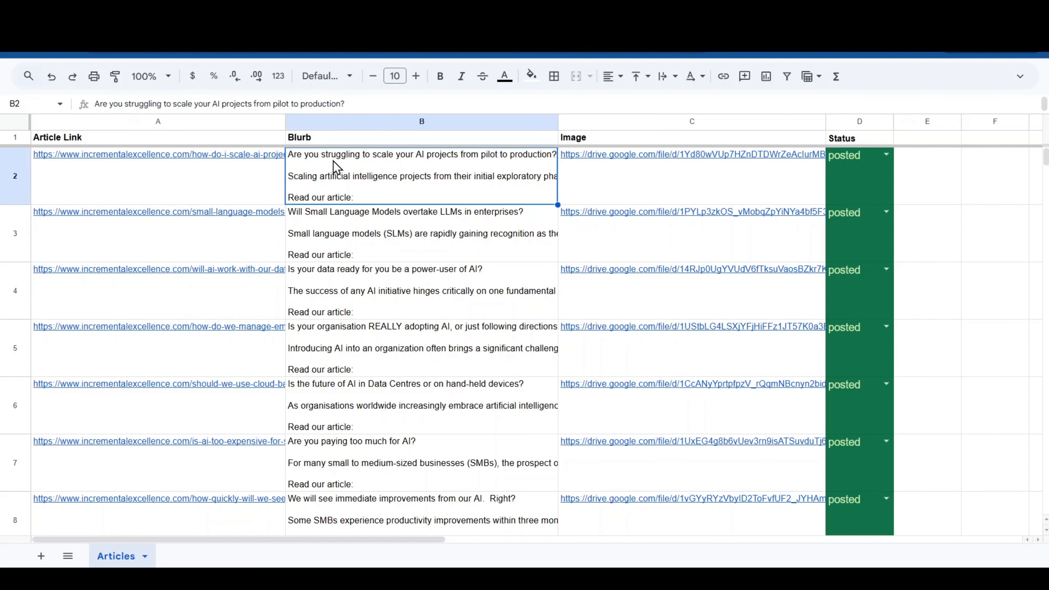
{"action": "double_click", "coordinate": [356, 164]}
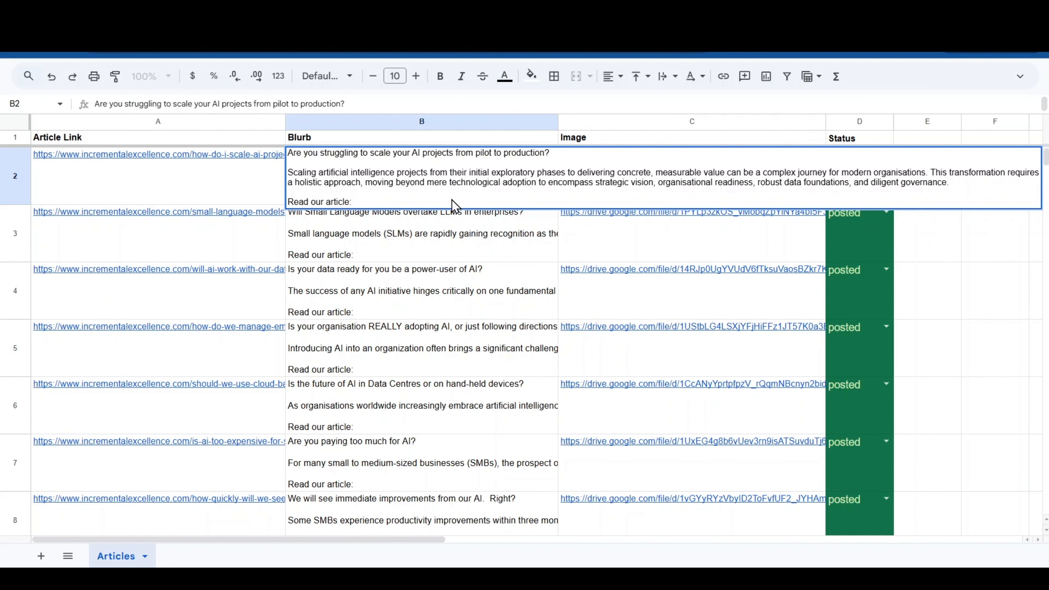
{"action": "key", "text": "Escape"}
{"action": "left_click", "coordinate": [595, 178]}
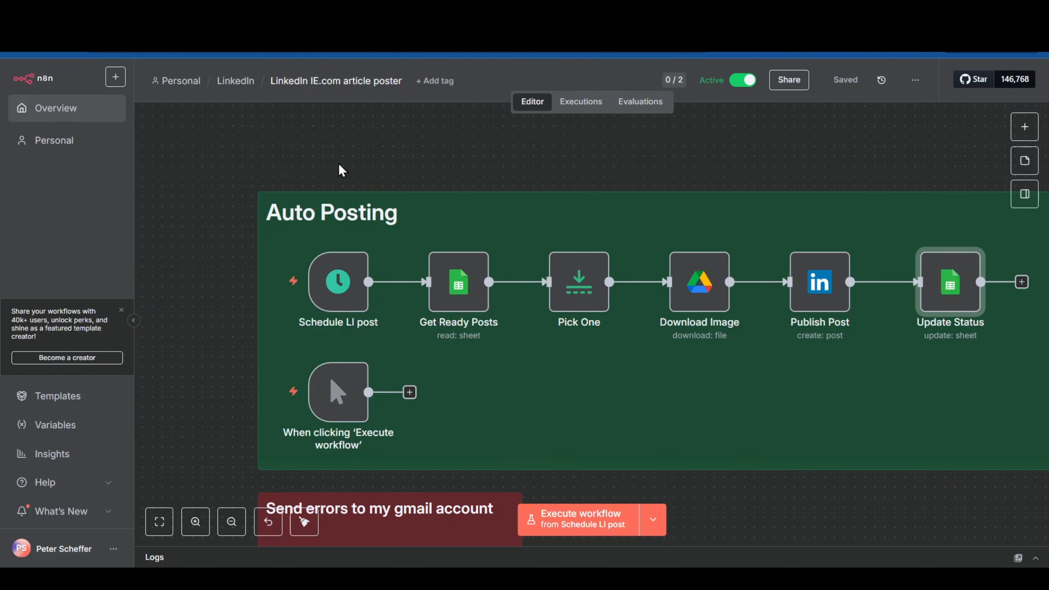
In the n8n workflow, disconnect Schedule LI post from Get Ready Posts, connect the manual execute trigger to it instead, and save
{"action": "left_click_drag", "start_coordinate": [340, 164], "coordinate": [283, 159]}
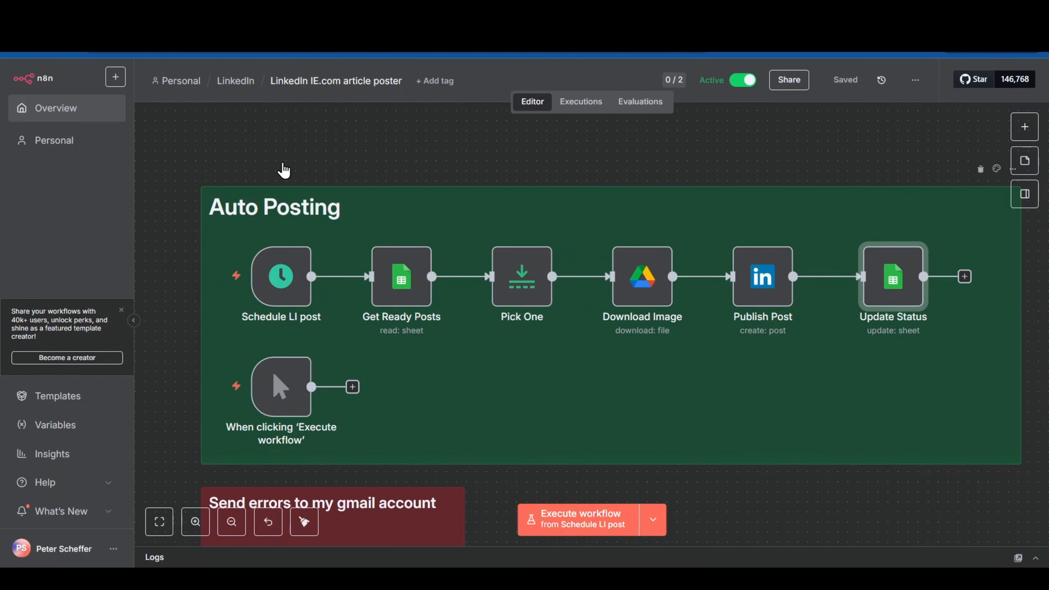
{"action": "mouse_move", "coordinate": [295, 286]}
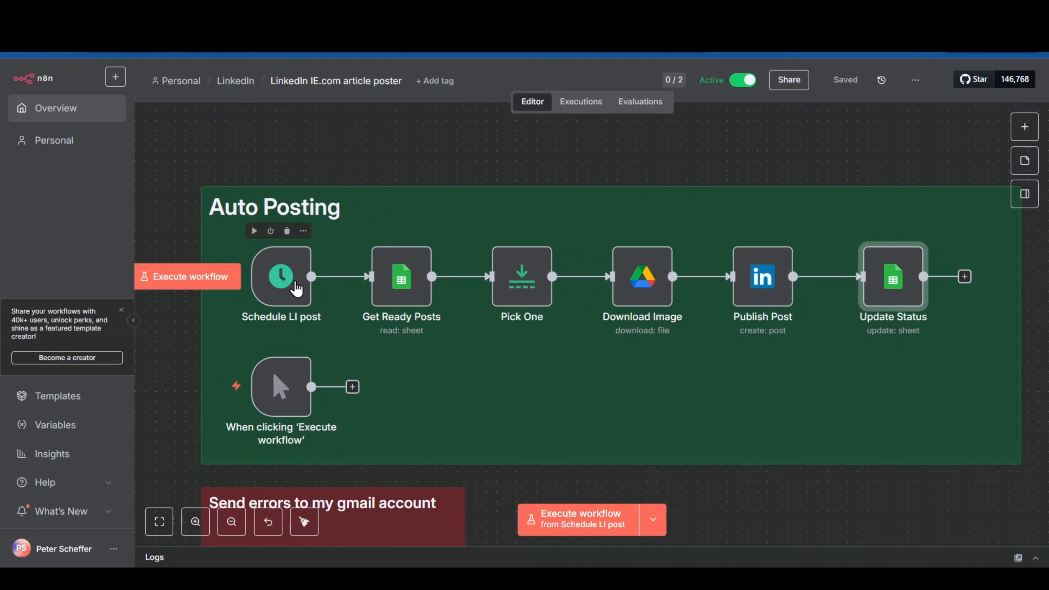
{"action": "left_click", "coordinate": [352, 278]}
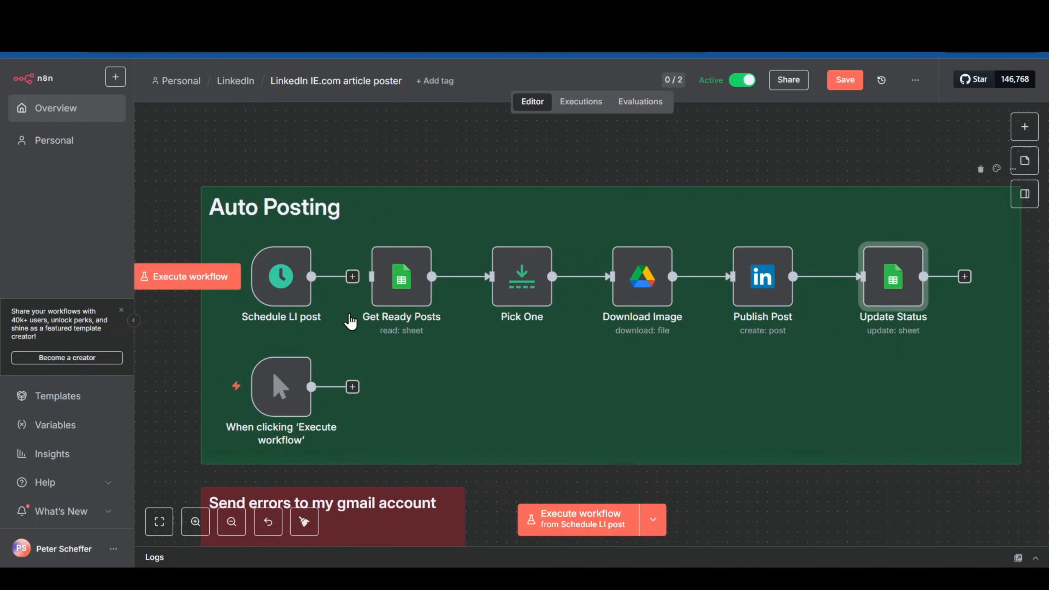
{"action": "left_click_drag", "start_coordinate": [354, 388], "coordinate": [369, 276]}
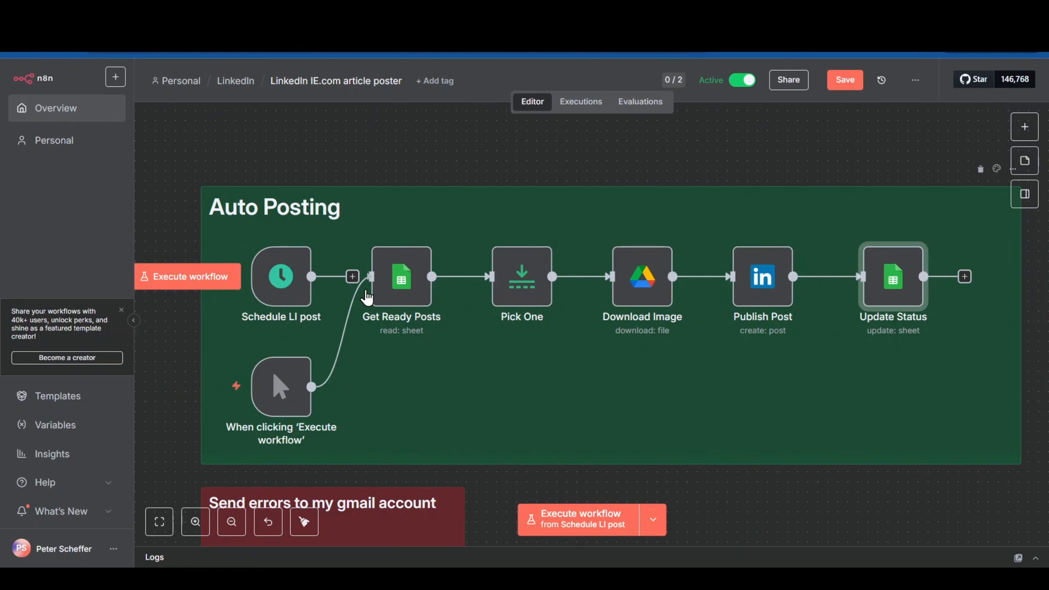
{"action": "left_click", "coordinate": [845, 80]}
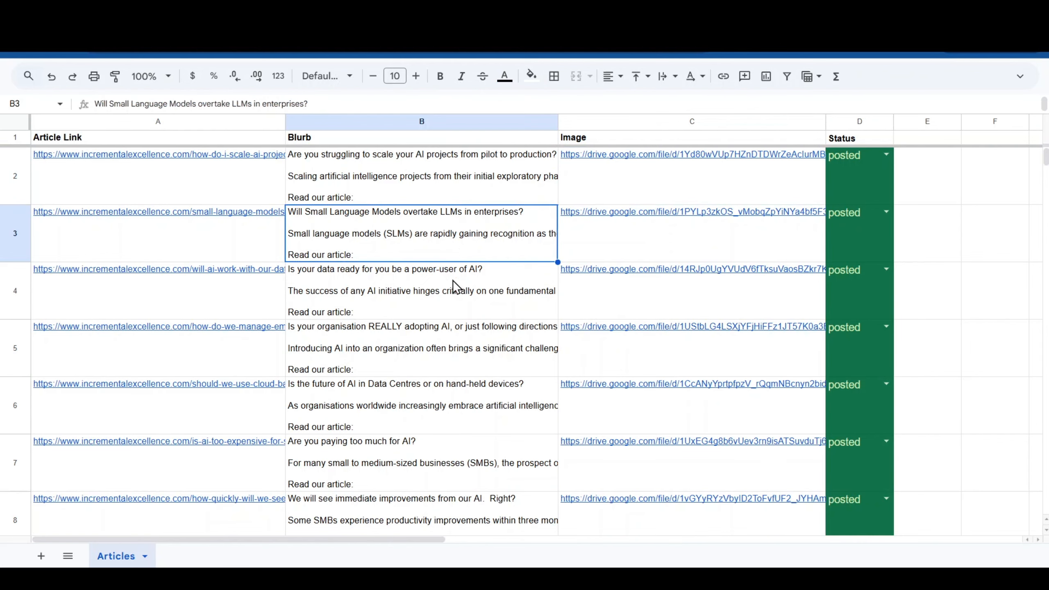
In the Articles sheet, find the first article with the status "ready" and select its whole row
{"action": "scroll", "coordinate": [871, 306], "scroll_direction": "down", "scroll_amount": 15}
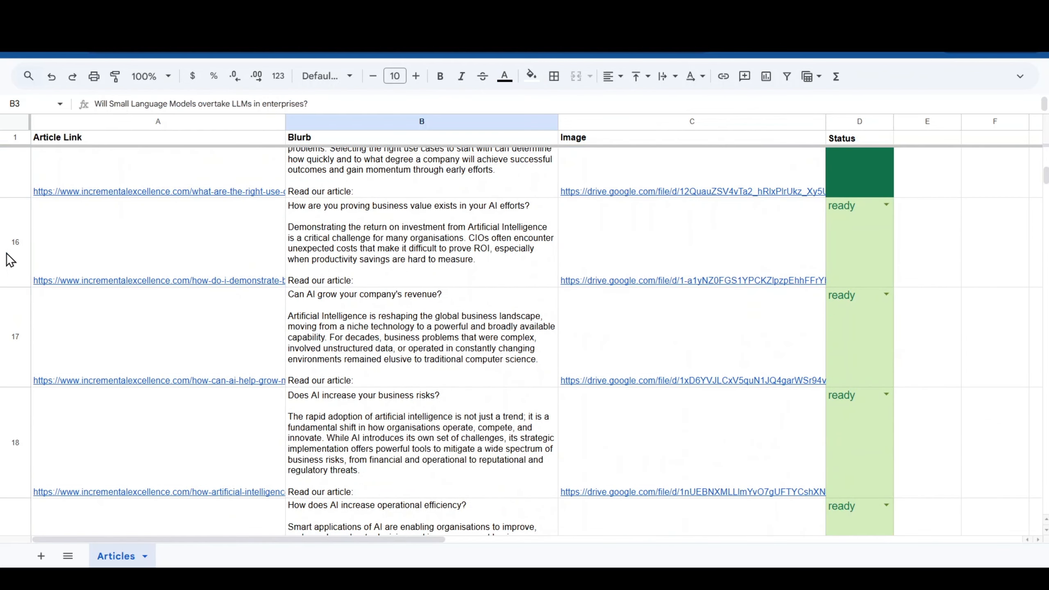
{"action": "left_click", "coordinate": [12, 245]}
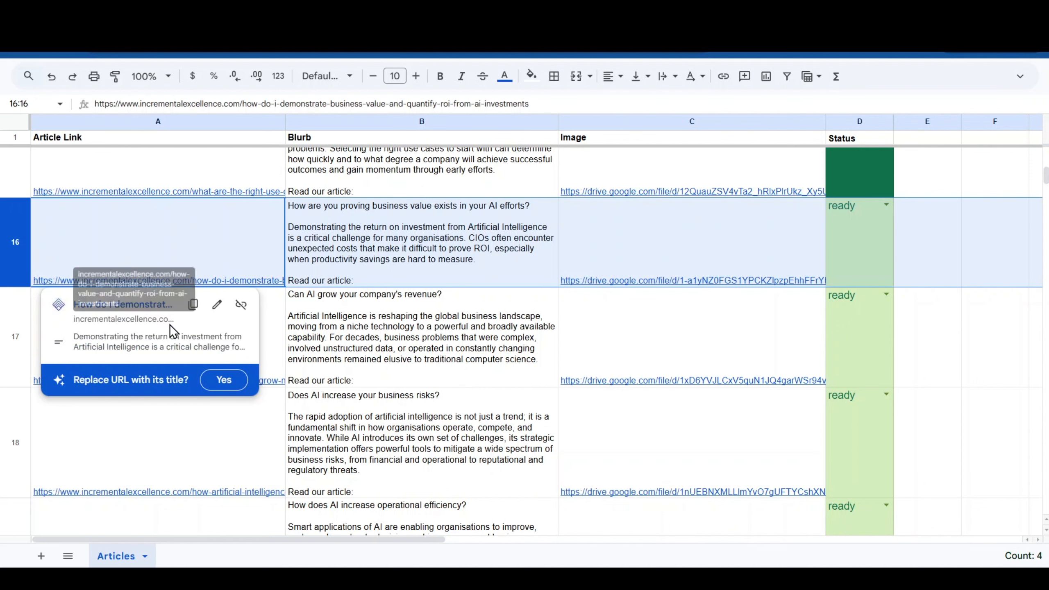
Examine the blurb and image link of the ready article in row 16 of the Articles sheet
{"action": "left_click", "coordinate": [378, 237]}
{"action": "mouse_move", "coordinate": [609, 282]}
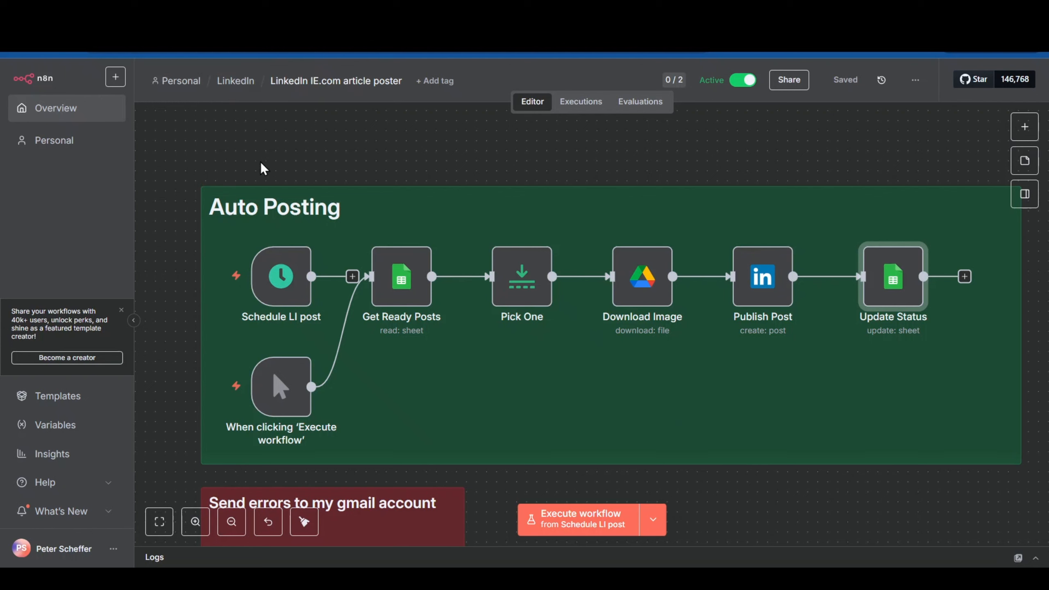
In the n8n workflow, move Schedule LI post above the flow and the manual trigger into its place, then save and execute the workflow
{"action": "left_click_drag", "start_coordinate": [288, 275], "coordinate": [279, 145]}
{"action": "left_click_drag", "start_coordinate": [291, 410], "coordinate": [290, 300]}
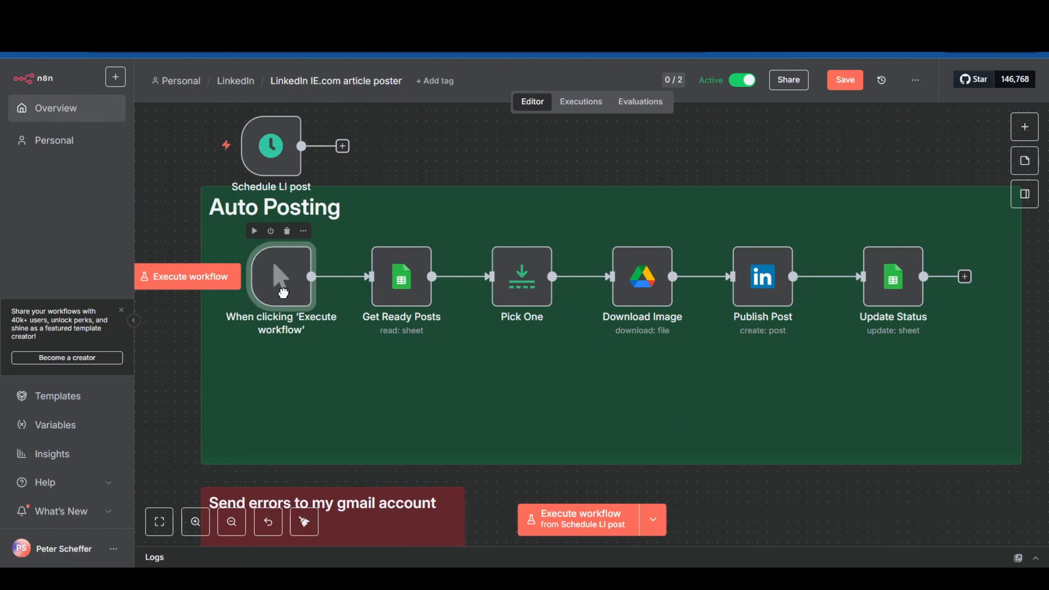
{"action": "left_click", "coordinate": [844, 80]}
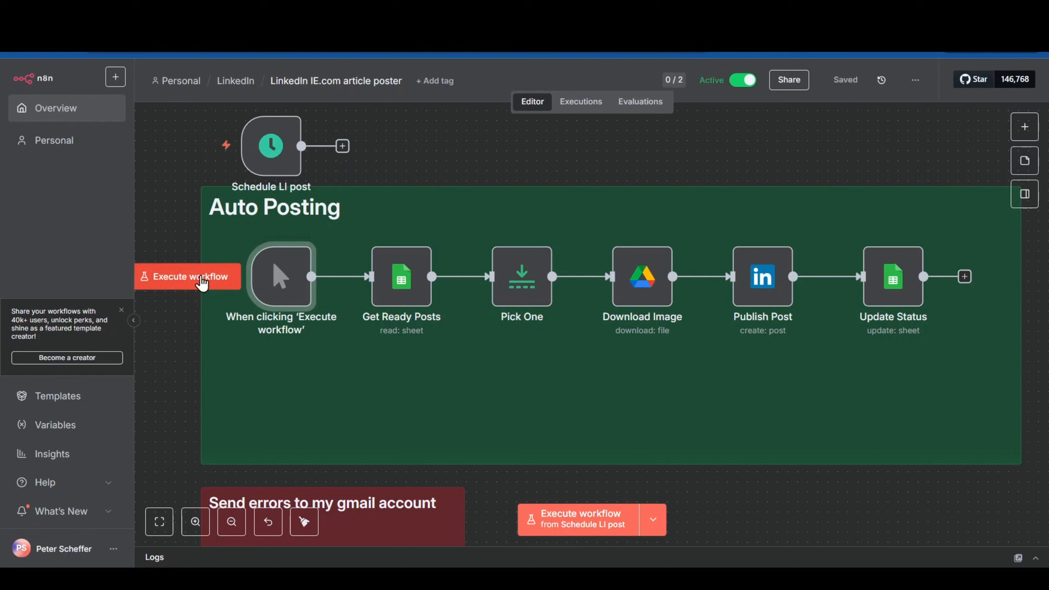
{"action": "left_click", "coordinate": [202, 283]}
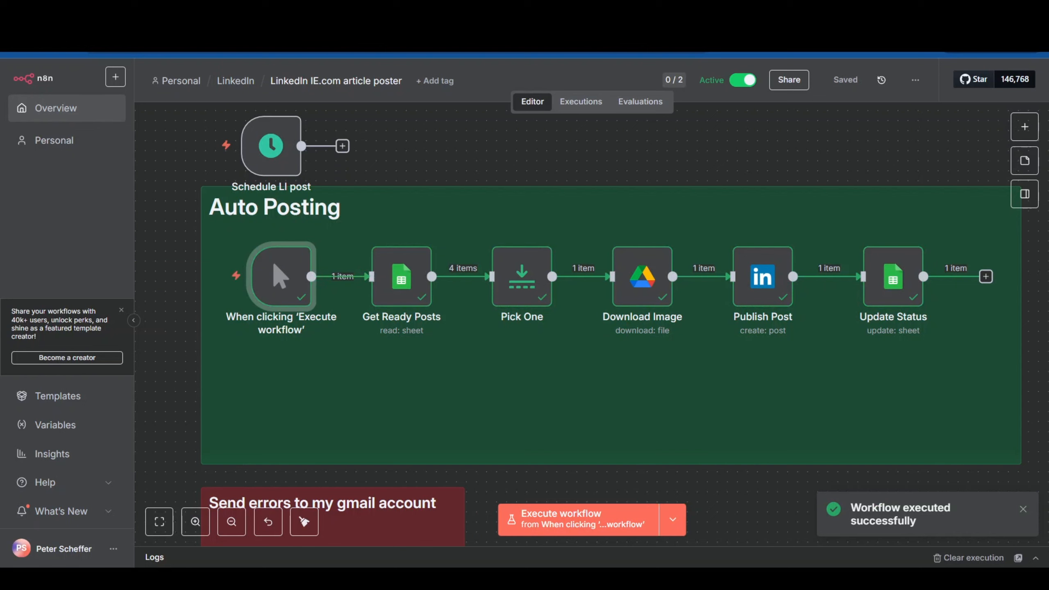
On the Incremental Excellence LinkedIn page, read the newest post's full text and open its article link
{"action": "left_click", "coordinate": [671, 52]}
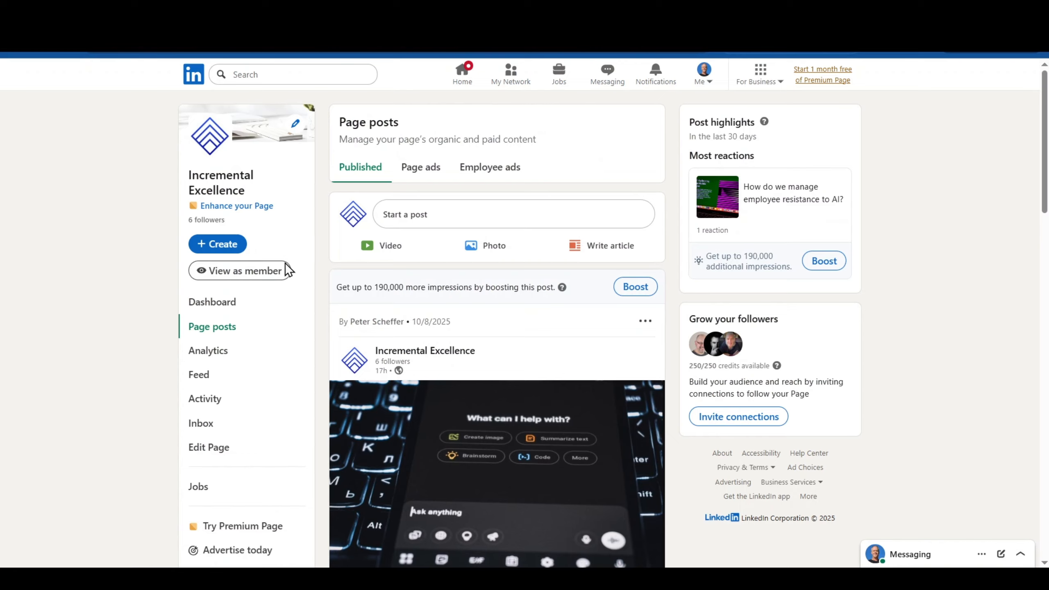
{"action": "left_click", "coordinate": [263, 269]}
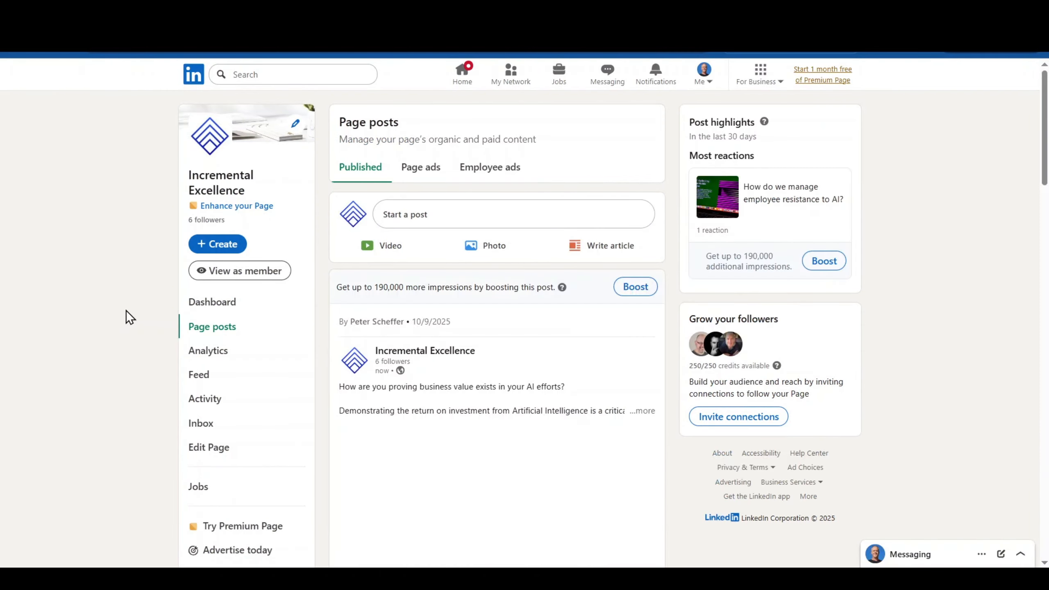
{"action": "scroll", "coordinate": [461, 358], "scroll_direction": "down", "scroll_amount": 5}
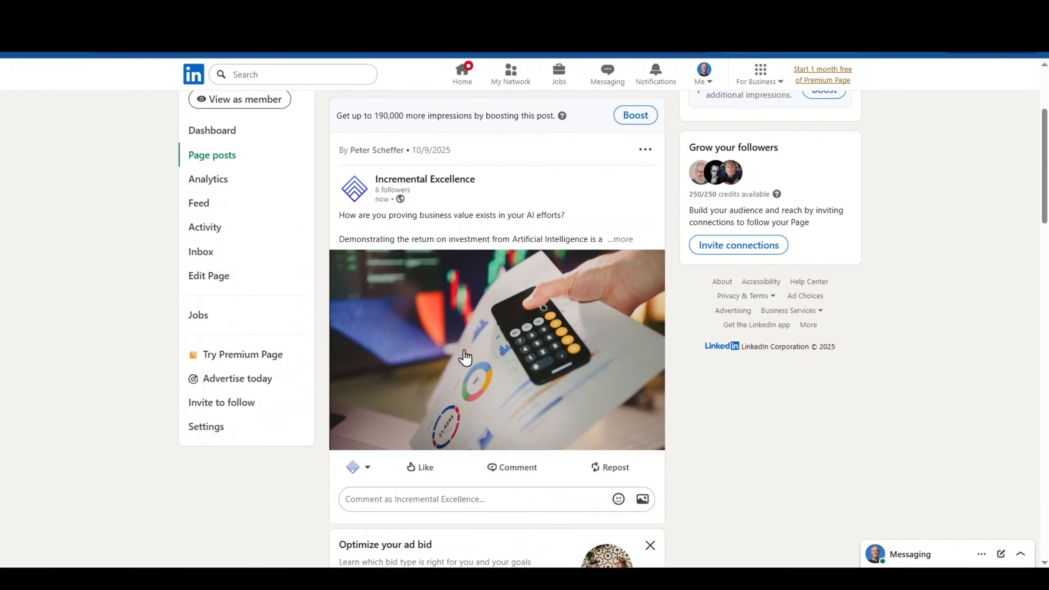
{"action": "left_click", "coordinate": [622, 210]}
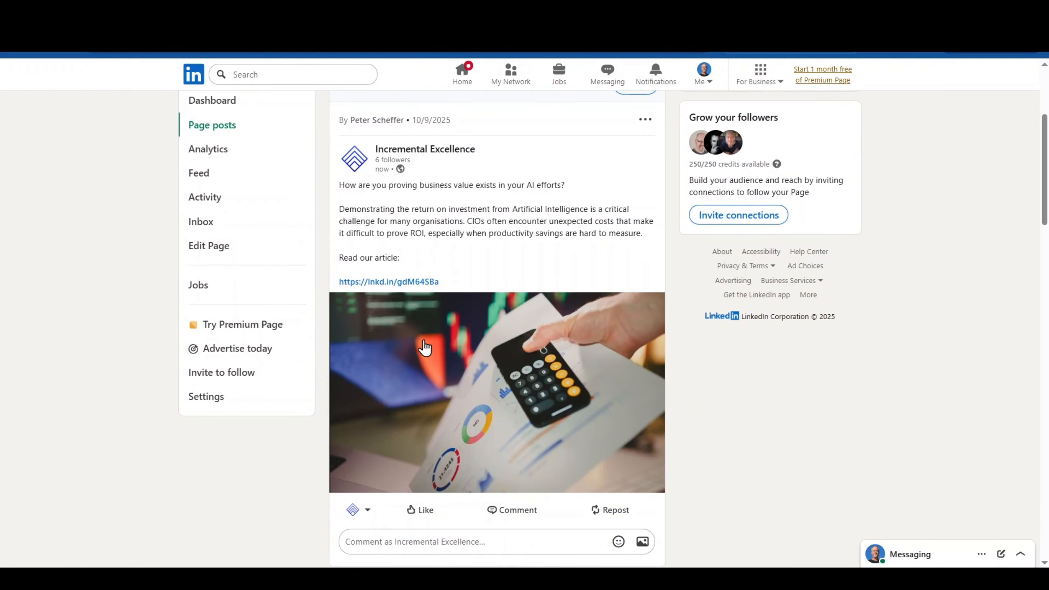
{"action": "left_click", "coordinate": [413, 284]}
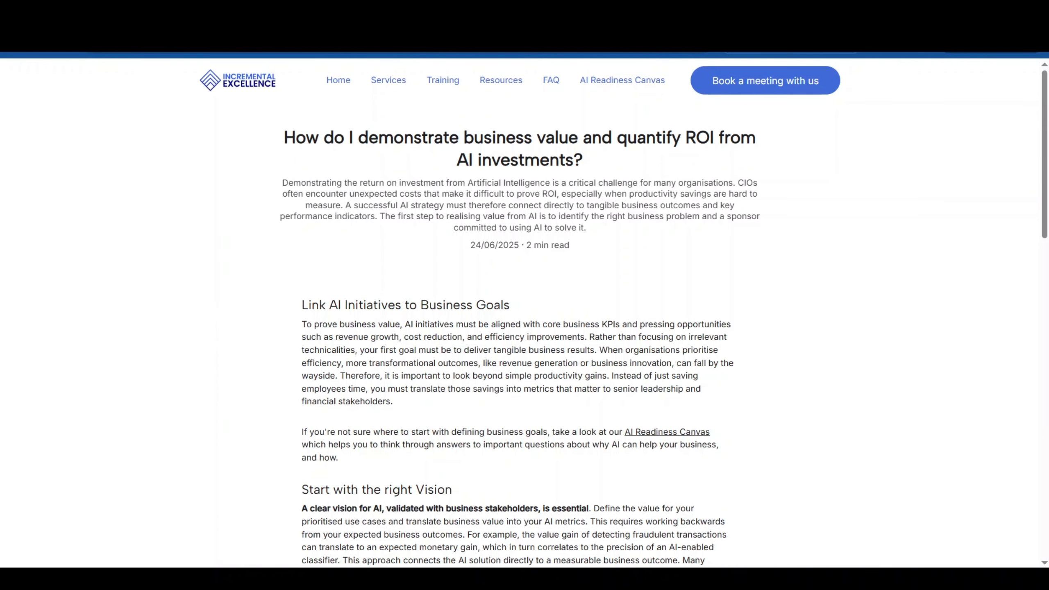
In the Articles sheet, check the status of row 16 and select the following row marked "ready"
{"action": "left_click", "coordinate": [408, 25]}
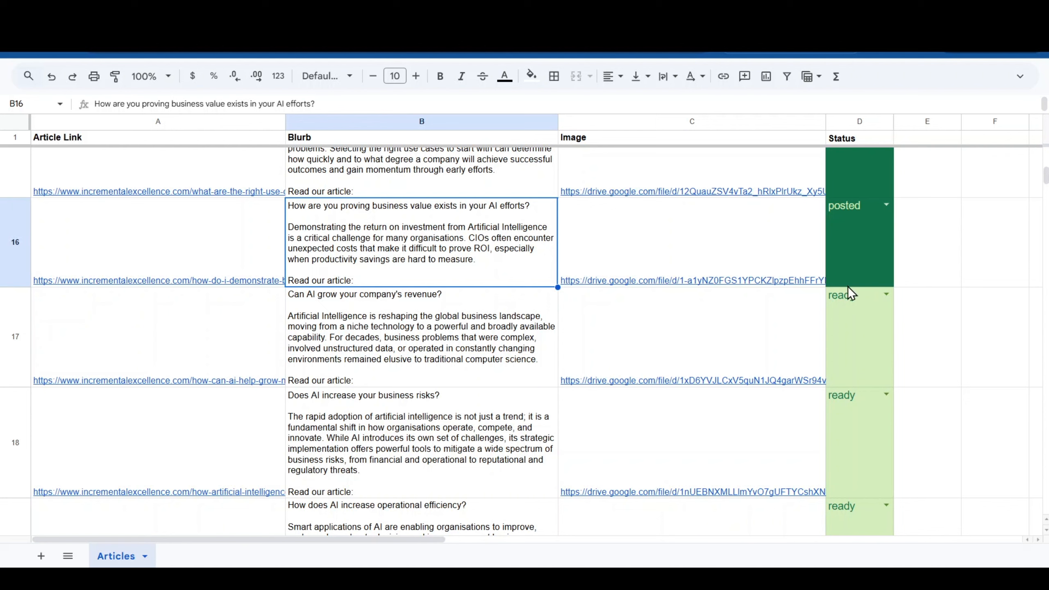
{"action": "left_click", "coordinate": [25, 330]}
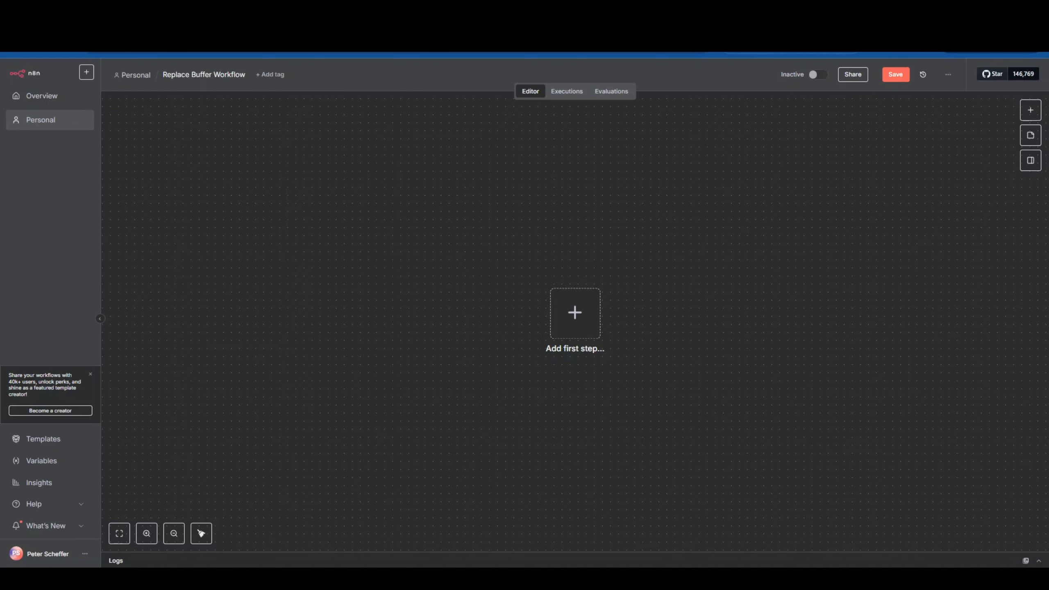
In n8n's empty Replace Buffer Workflow, add the Google Sheets action "Get row(s) in sheet" as the first step
{"action": "left_click", "coordinate": [566, 311]}
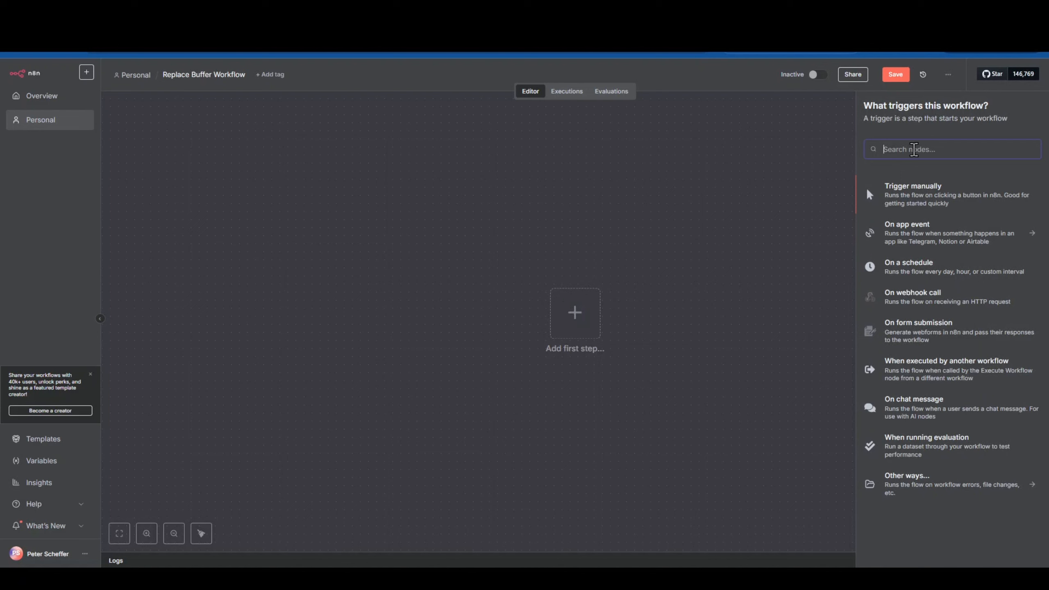
{"action": "type", "text": "google shee"}
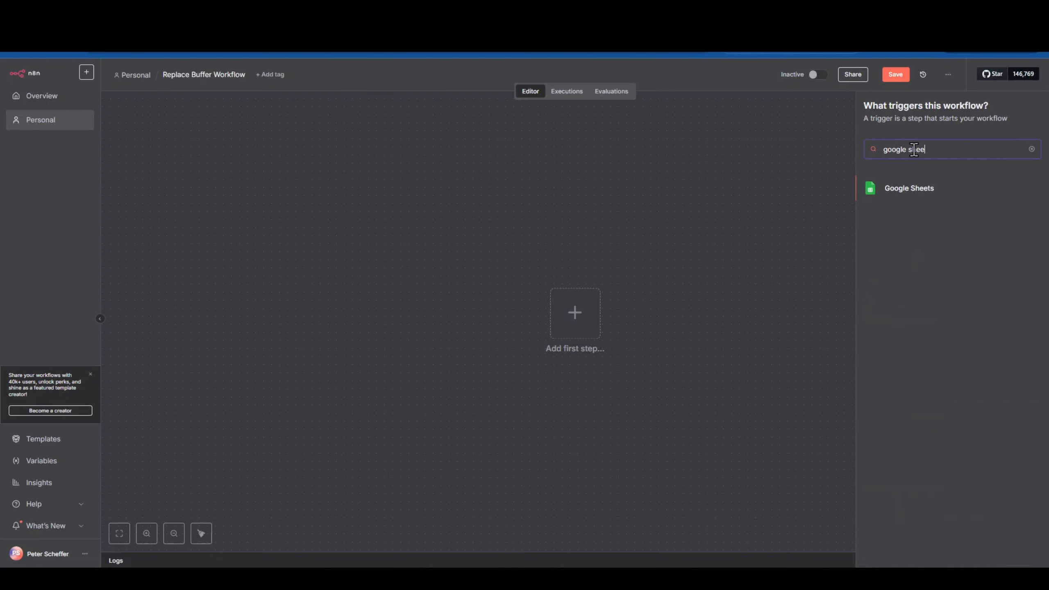
{"action": "left_click", "coordinate": [903, 191]}
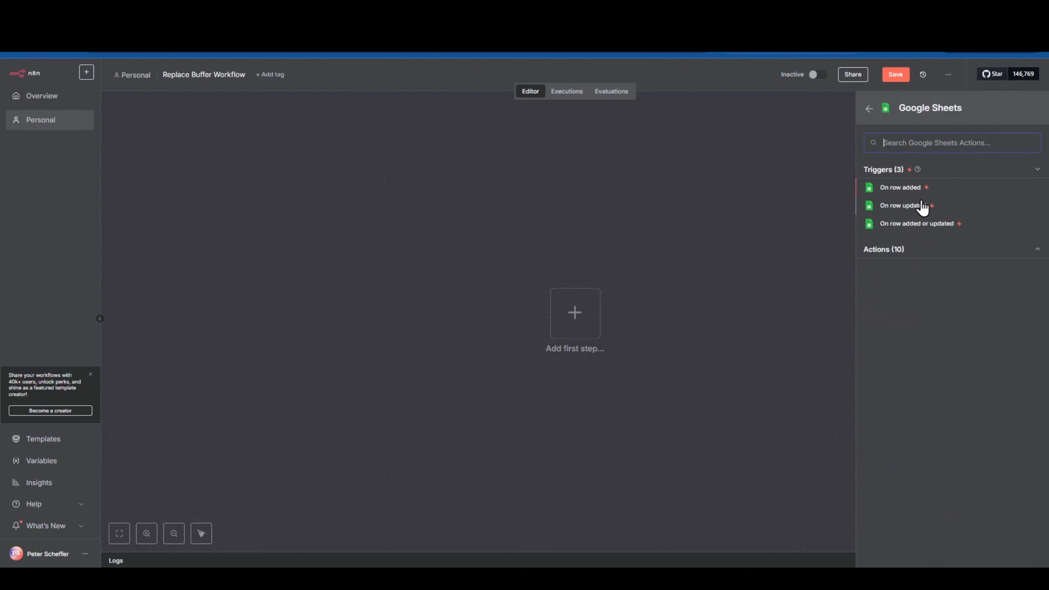
{"action": "left_click", "coordinate": [897, 253]}
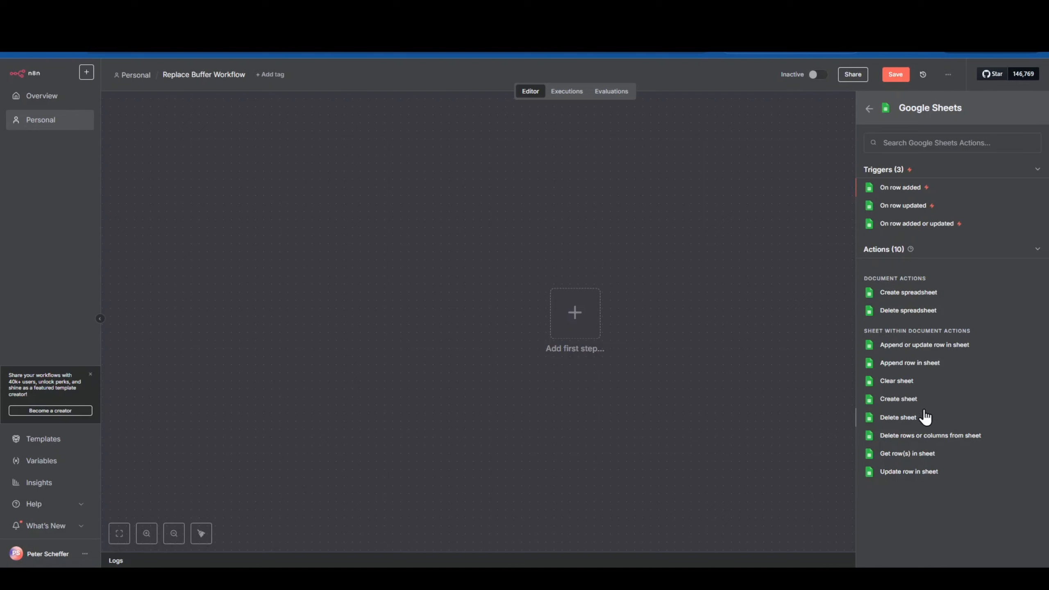
{"action": "left_click", "coordinate": [907, 453]}
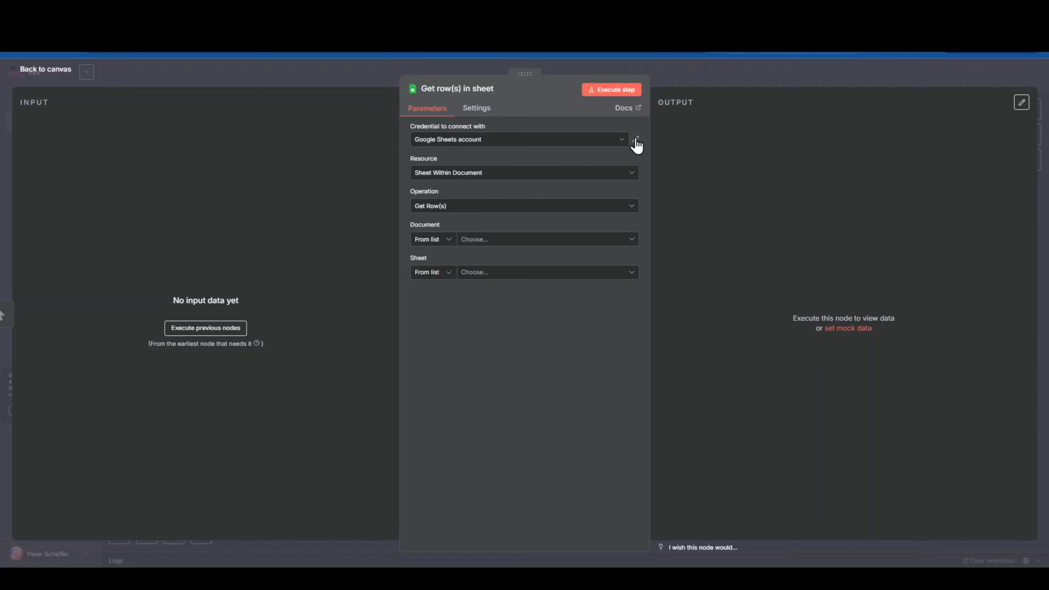
Review the node's available credential, resource and operation options without changing any of them
{"action": "left_click", "coordinate": [610, 139]}
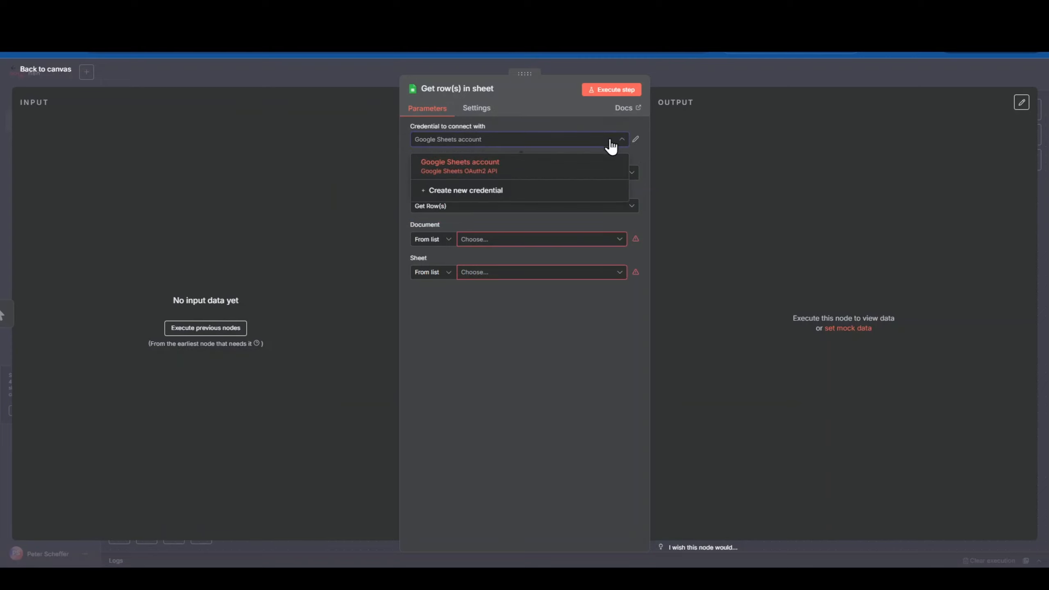
{"action": "left_click", "coordinate": [610, 141]}
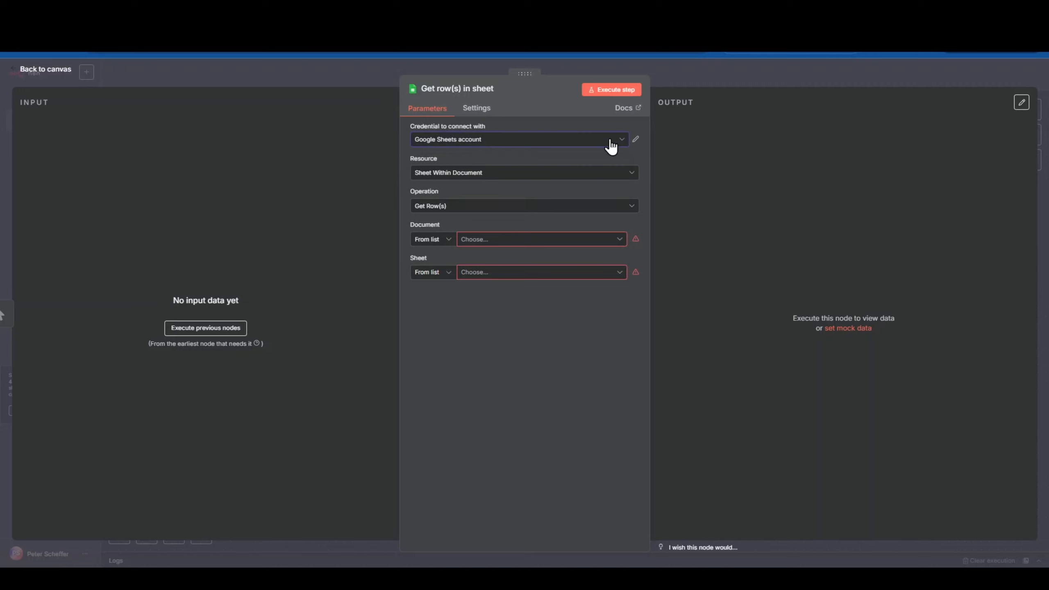
{"action": "left_click", "coordinate": [512, 179]}
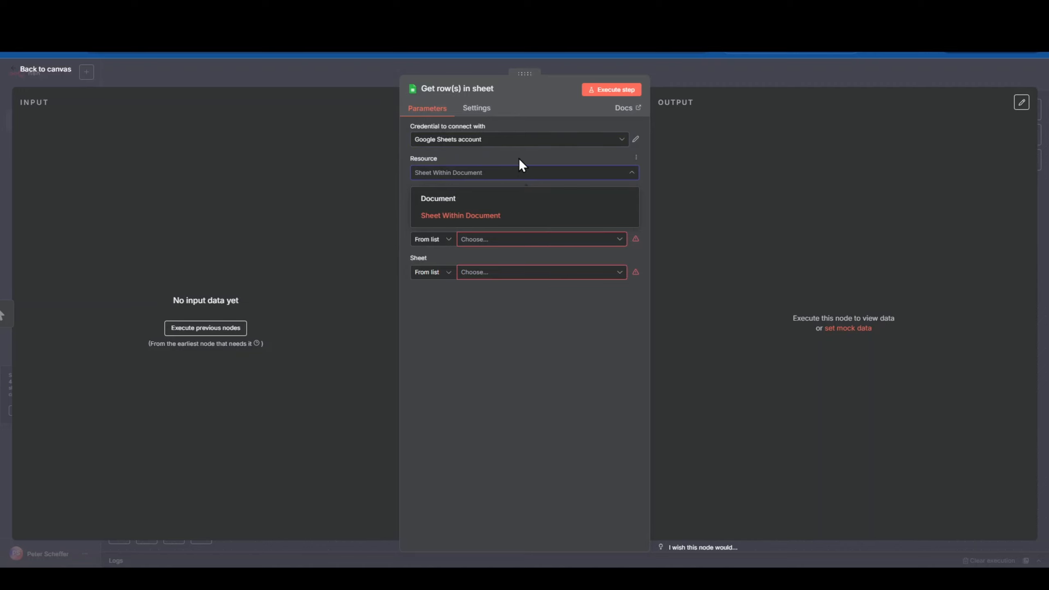
{"action": "left_click", "coordinate": [519, 159]}
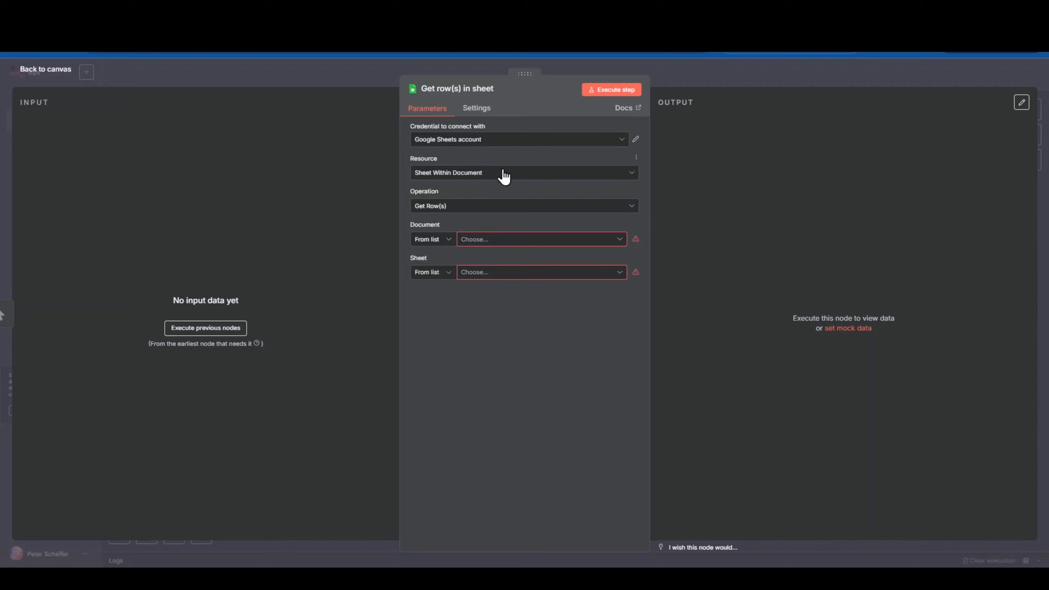
{"action": "left_click", "coordinate": [488, 206]}
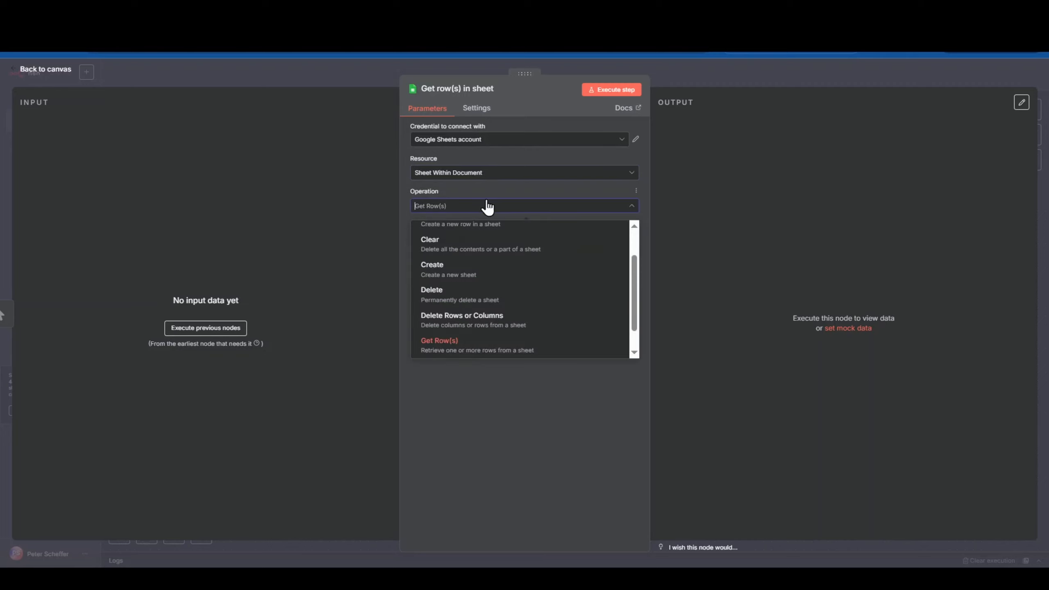
{"action": "left_click", "coordinate": [487, 206]}
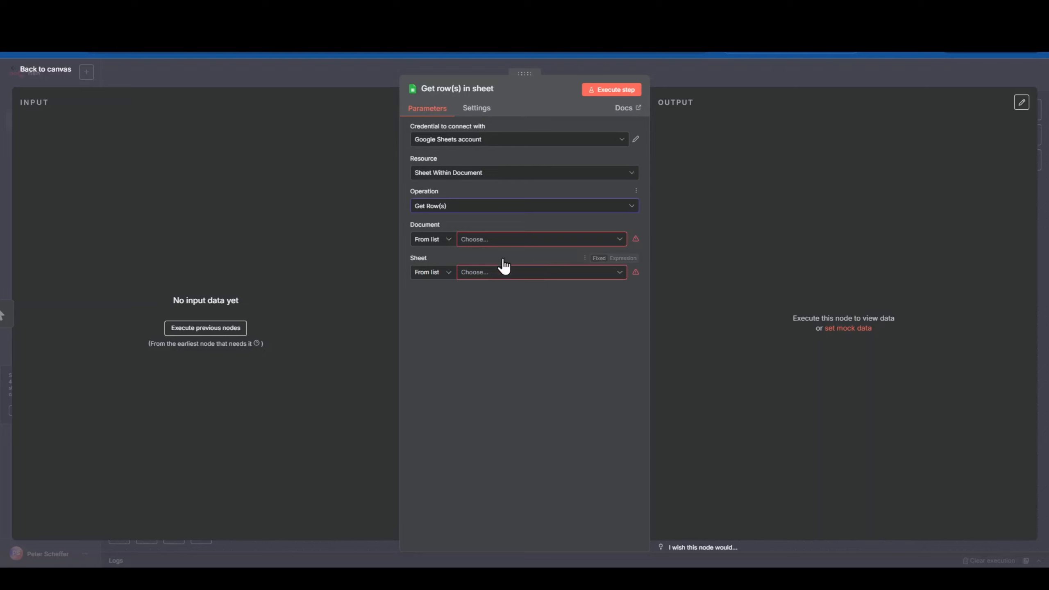
Set the node's document to "LinkedIn IE Articles" and its sheet to "Articles"
{"action": "left_click", "coordinate": [507, 244]}
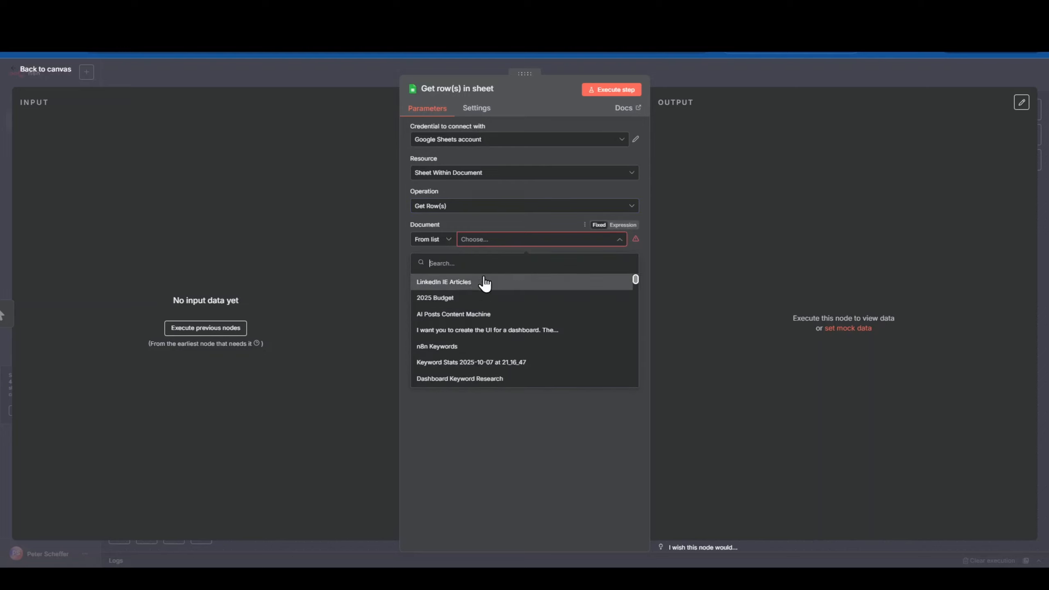
{"action": "left_click", "coordinate": [466, 285]}
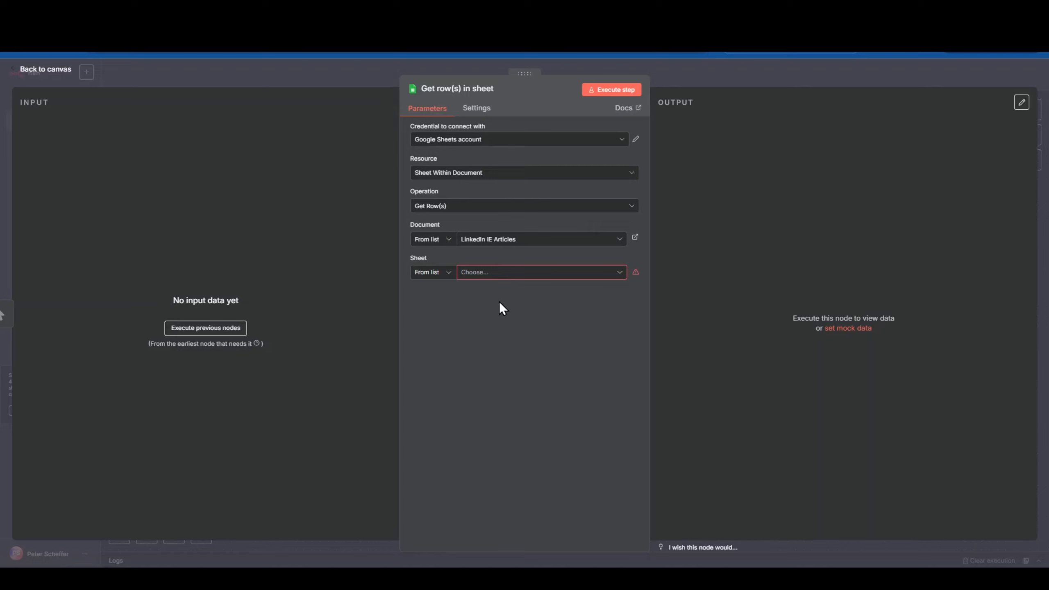
{"action": "left_click", "coordinate": [500, 275]}
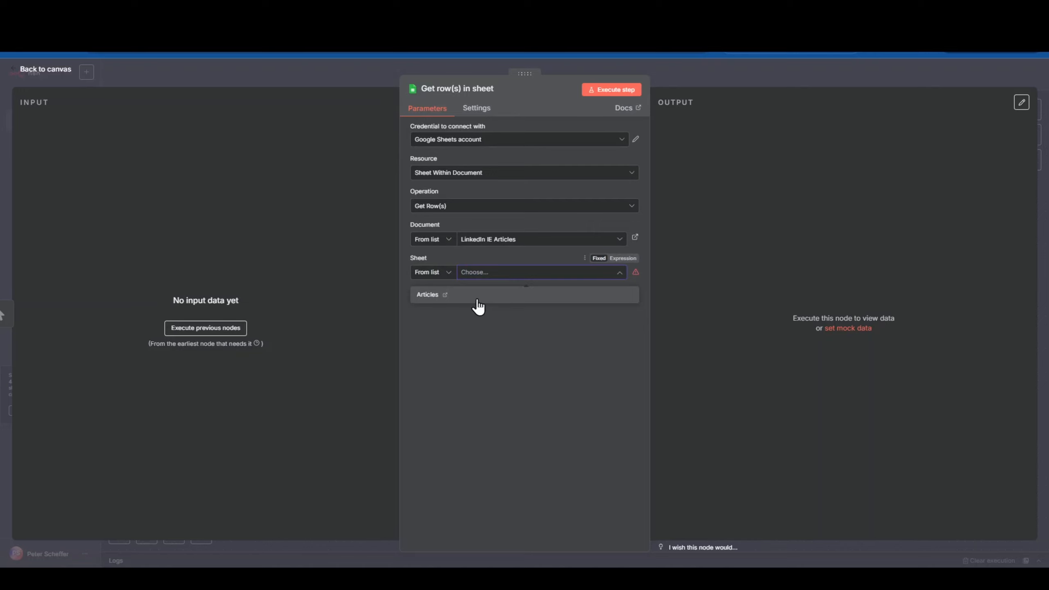
{"action": "left_click", "coordinate": [478, 300]}
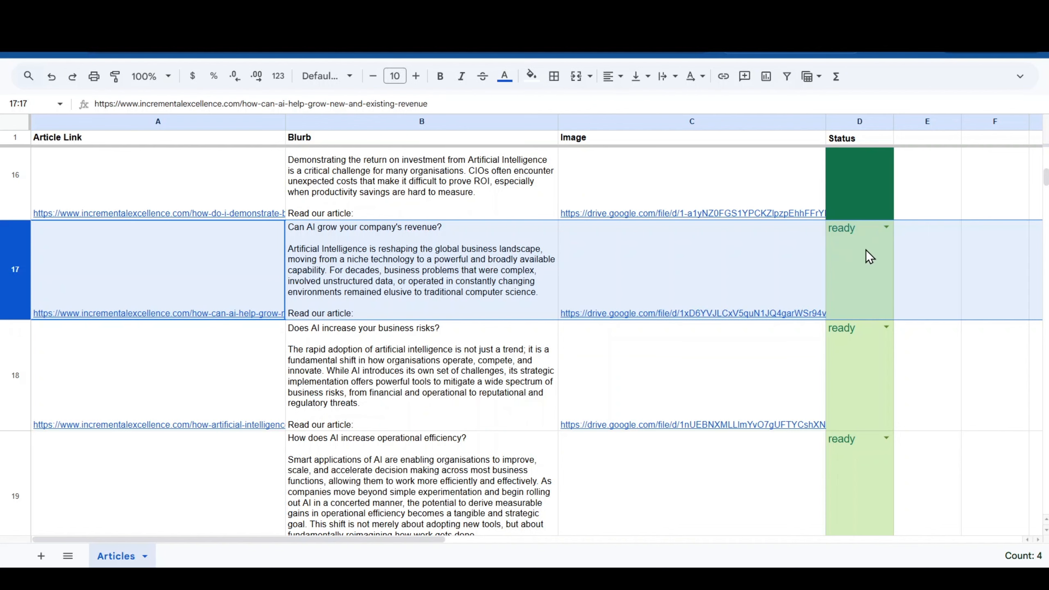
After a look at the sheet's Status column, add a filter to the n8n node matching column Status with the value "ready"
{"action": "scroll", "coordinate": [860, 254], "scroll_direction": "up", "scroll_amount": 1}
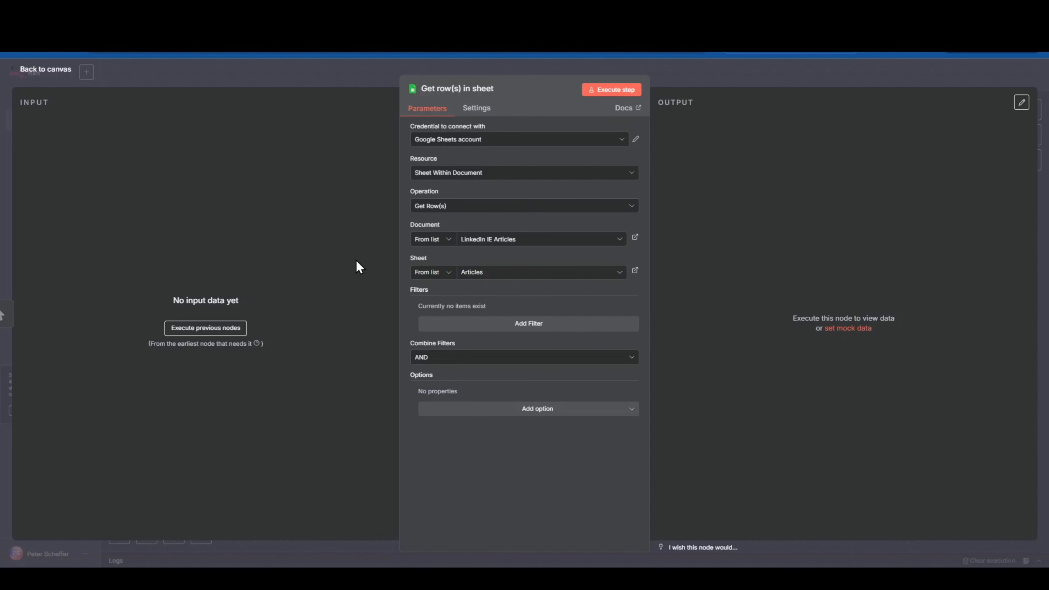
{"action": "left_click", "coordinate": [525, 327]}
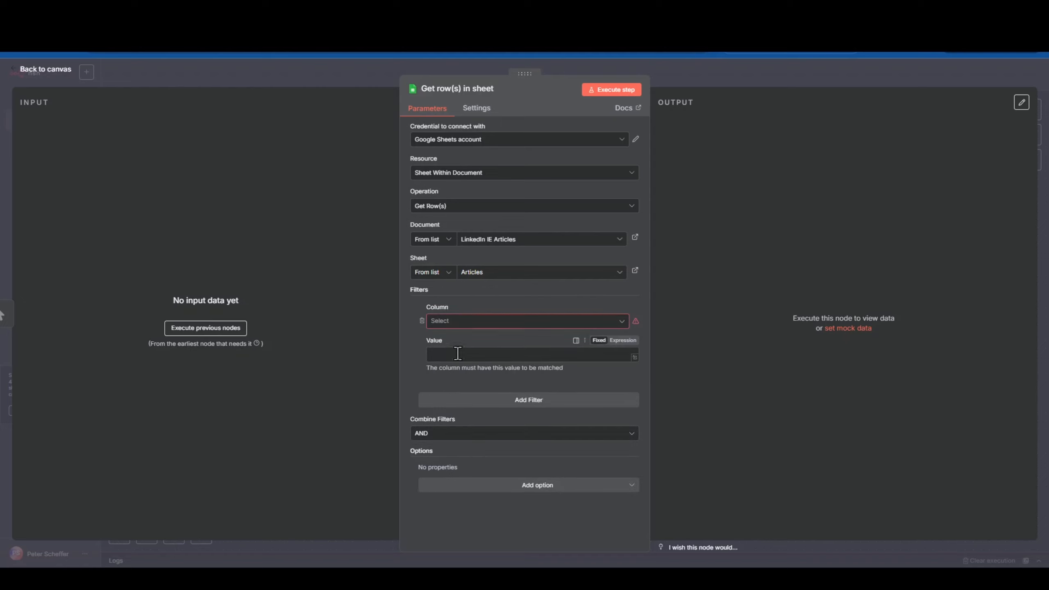
{"action": "left_click", "coordinate": [458, 327]}
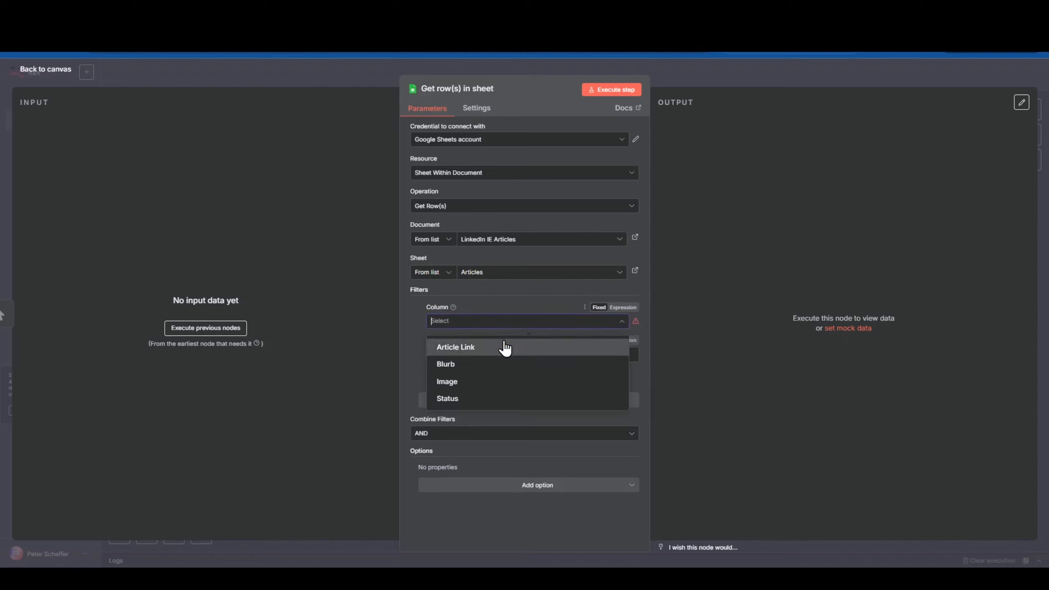
{"action": "left_click", "coordinate": [496, 403]}
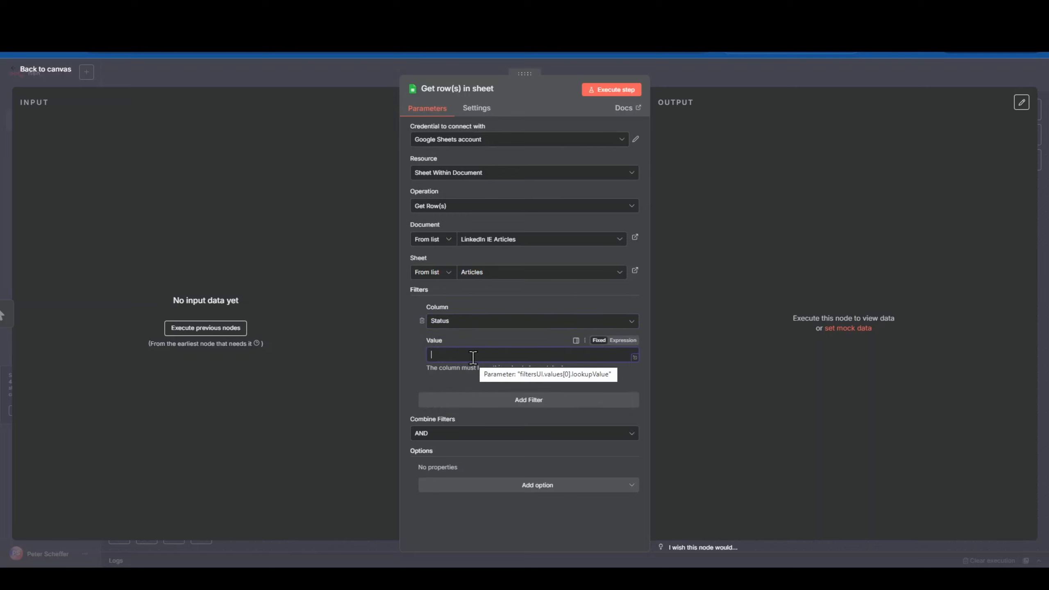
{"action": "type", "text": "ready"}
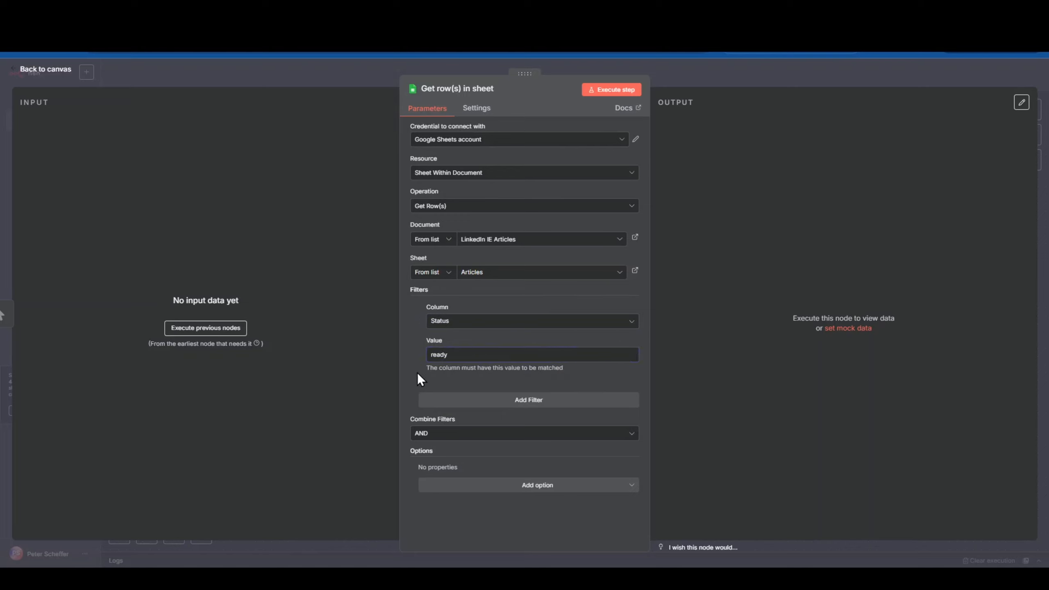
{"action": "left_click", "coordinate": [417, 372]}
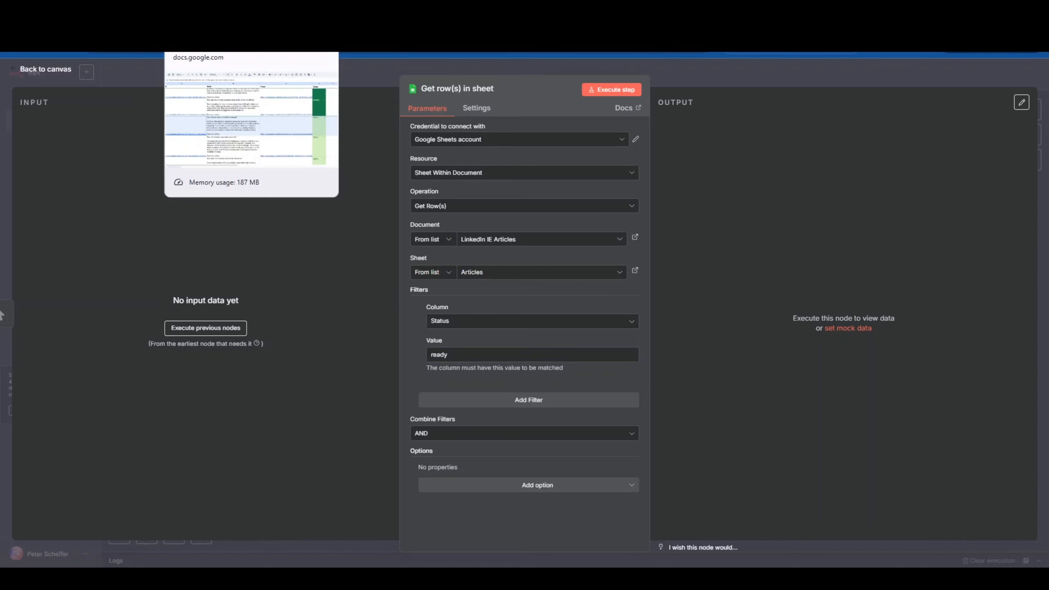
Switch to the Articles sheet and look through the rows with the status "ready", starting with row 17
{"action": "left_click", "coordinate": [238, 55]}
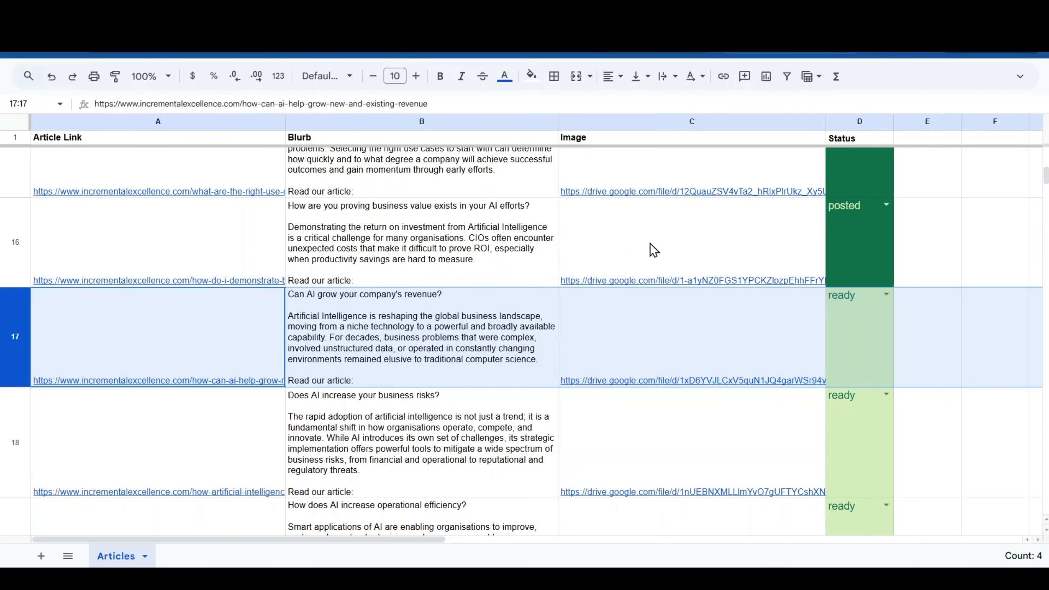
{"action": "left_click", "coordinate": [16, 343]}
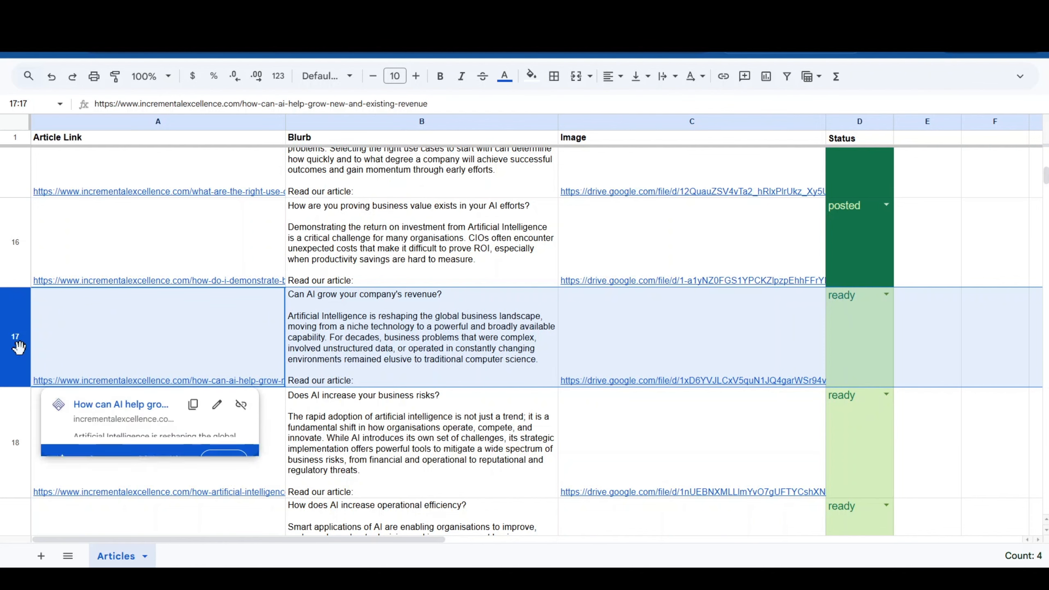
{"action": "scroll", "coordinate": [18, 356], "scroll_direction": "down", "scroll_amount": 3}
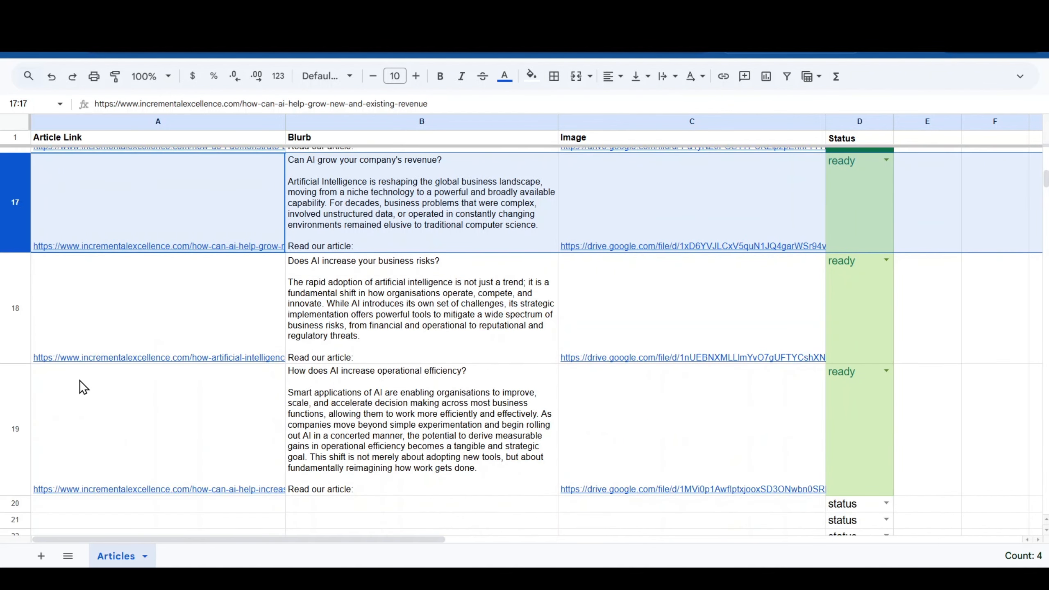
Back in n8n, run the Get row(s) in sheet node with its output shown as JSON, and save the workflow
{"action": "scroll", "coordinate": [675, 414], "scroll_direction": "down", "scroll_amount": 2}
{"action": "scroll", "coordinate": [875, 331], "scroll_direction": "up", "scroll_amount": 5}
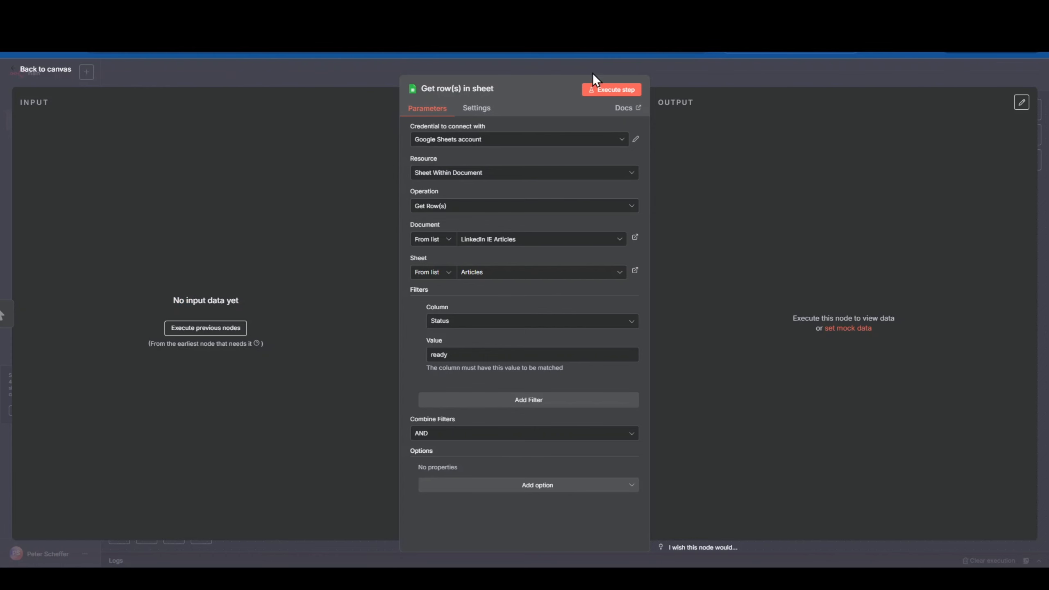
{"action": "left_click", "coordinate": [615, 90]}
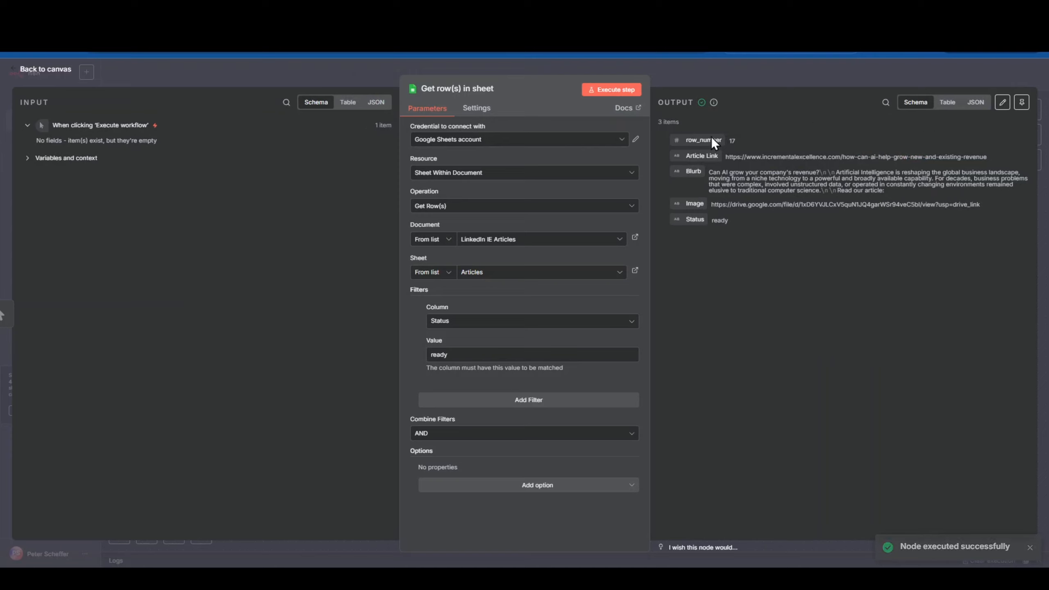
{"action": "left_click", "coordinate": [975, 102]}
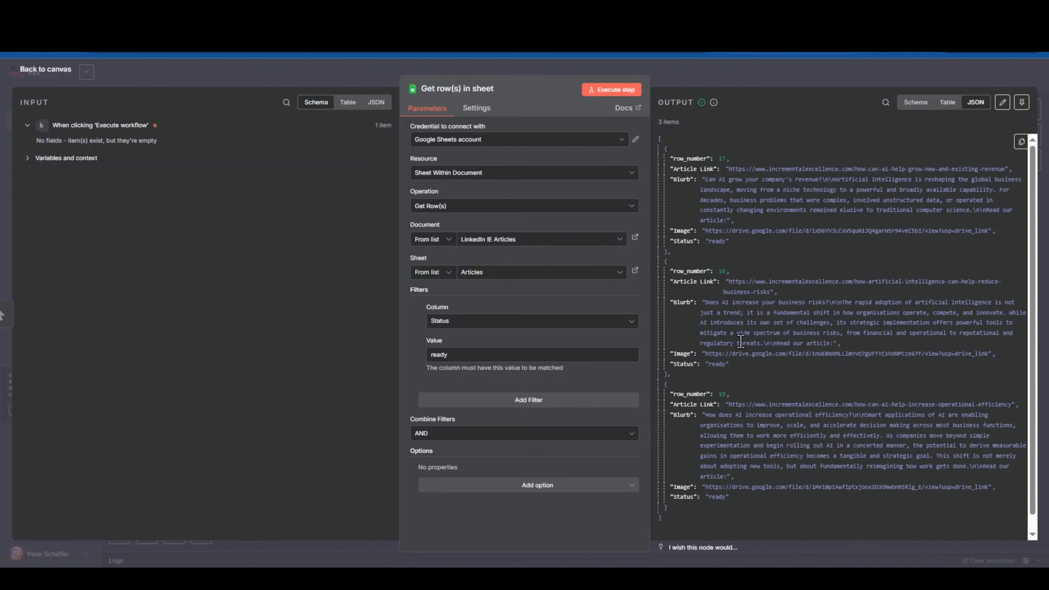
{"action": "left_click", "coordinate": [336, 75]}
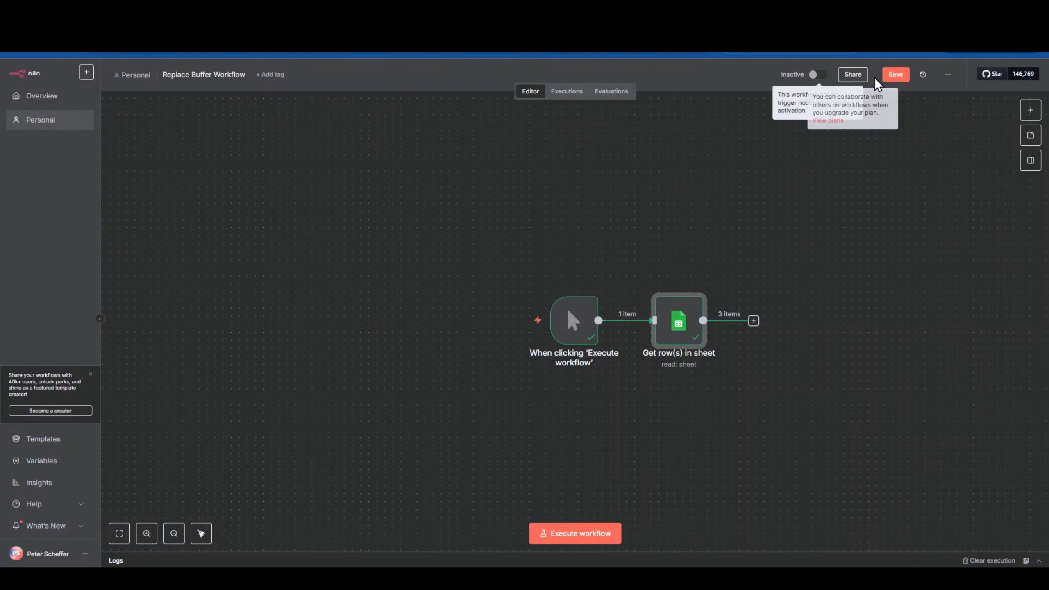
{"action": "left_click", "coordinate": [894, 75]}
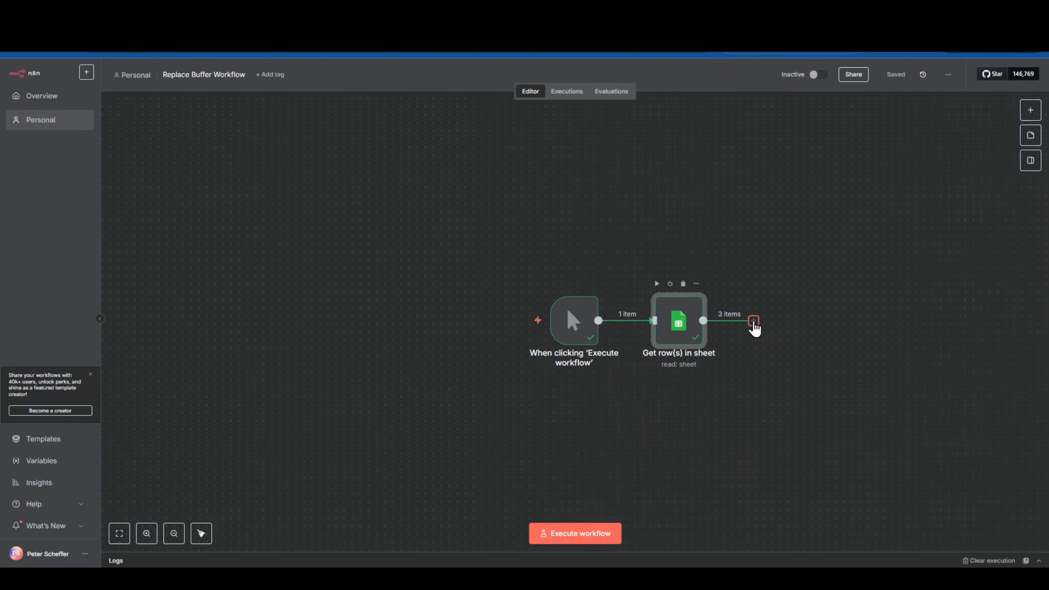
Add a Limit node after the Get row(s) in sheet node
{"action": "left_click_drag", "start_coordinate": [769, 258], "coordinate": [614, 236]}
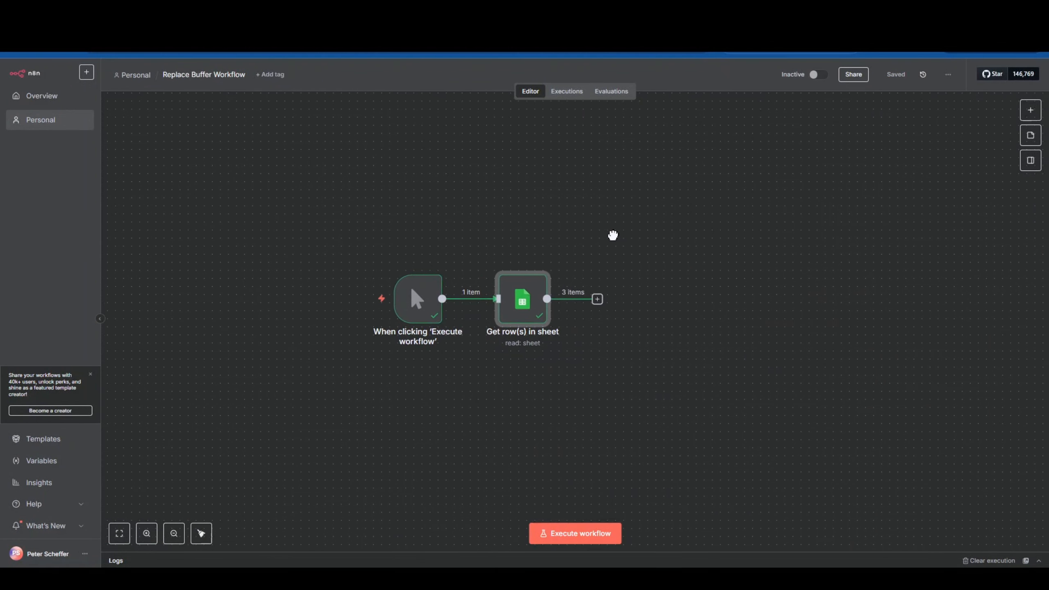
{"action": "left_click", "coordinate": [597, 299]}
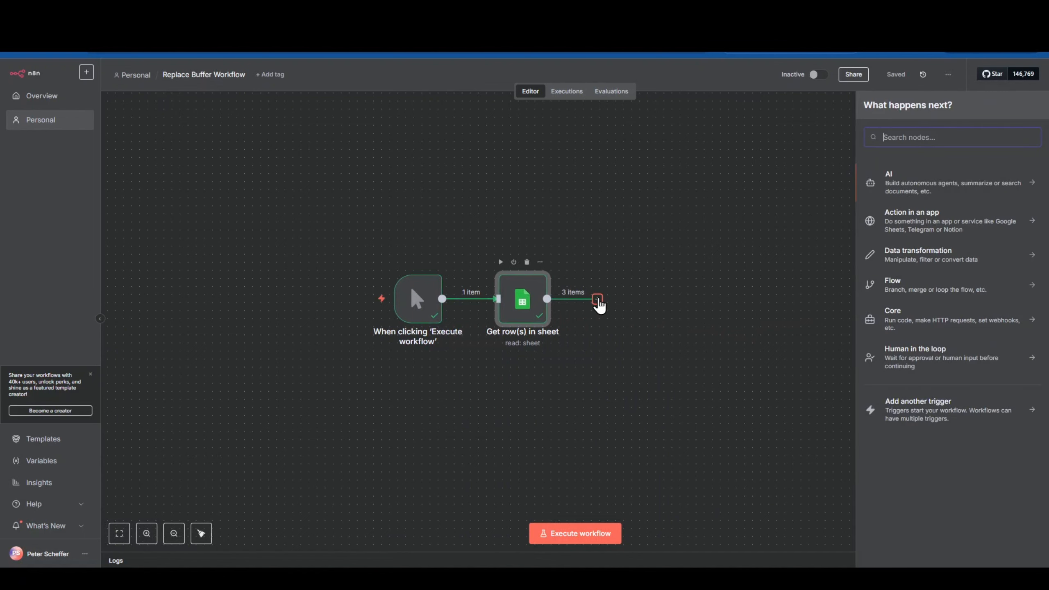
{"action": "type", "text": "limit"}
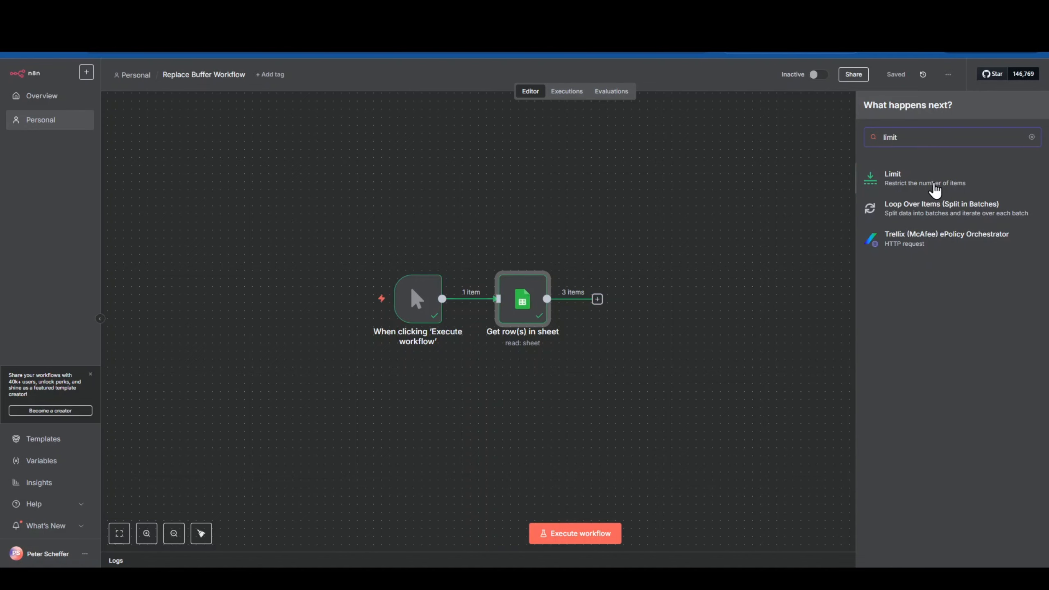
{"action": "left_click", "coordinate": [903, 179]}
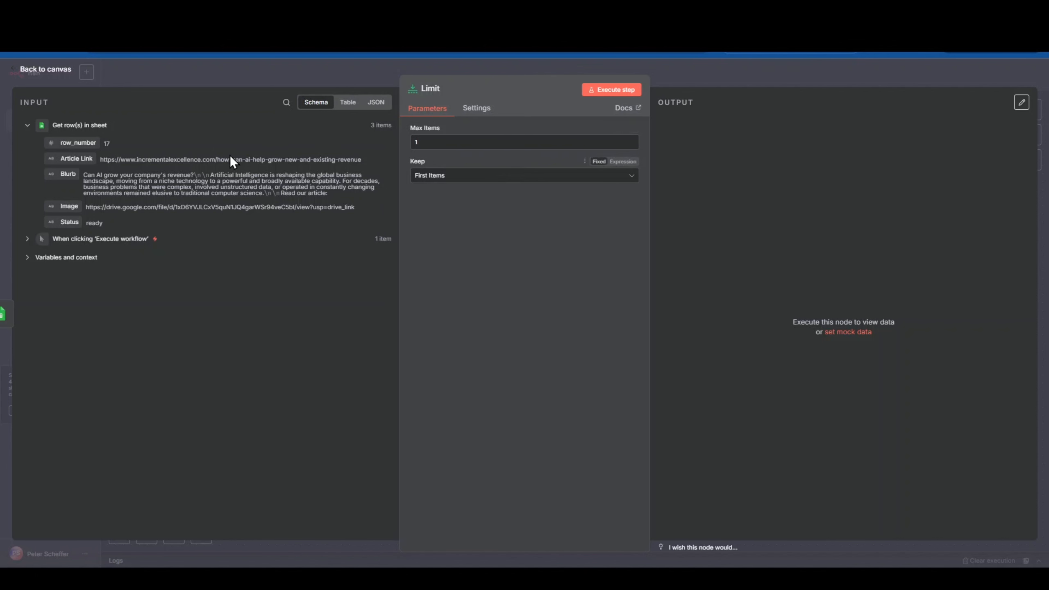
Review the Limit node's JSON input and Keep options, and run it with Max Items 1 and First Items
{"action": "left_click", "coordinate": [374, 103]}
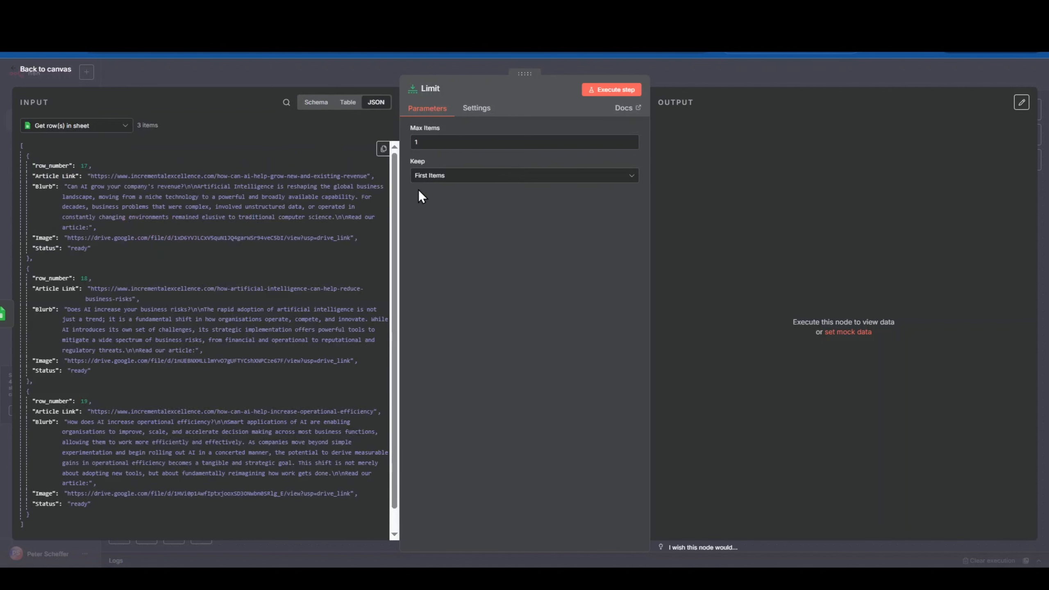
{"action": "left_click", "coordinate": [446, 178]}
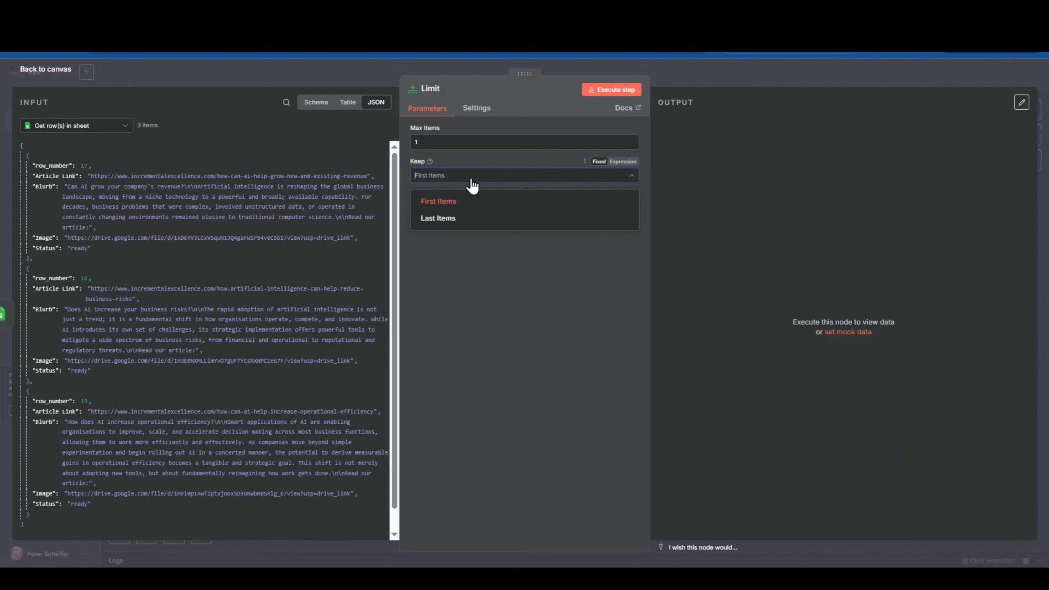
{"action": "left_click", "coordinate": [472, 184]}
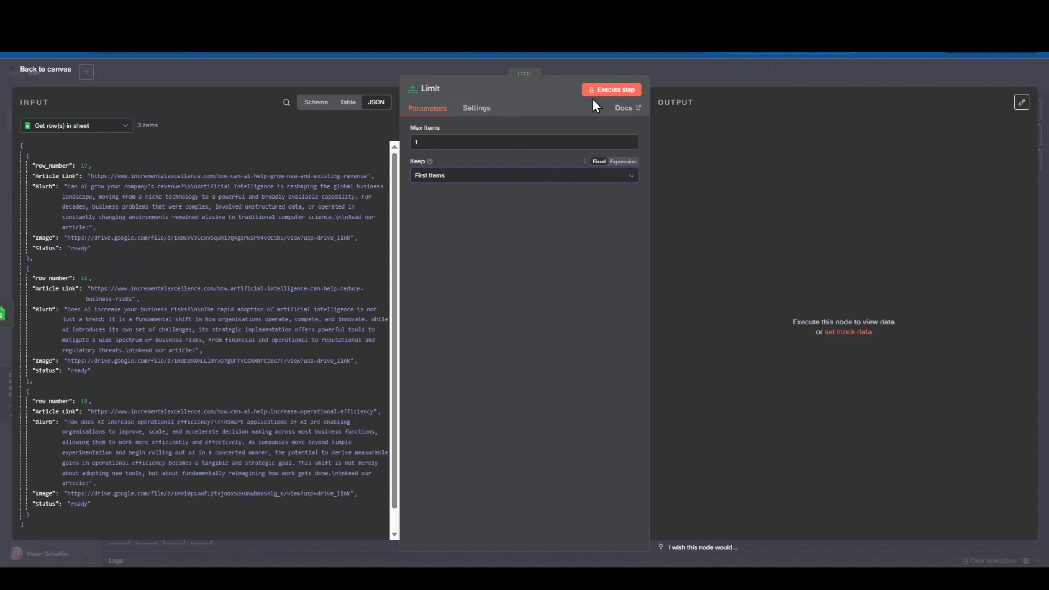
{"action": "left_click", "coordinate": [610, 86]}
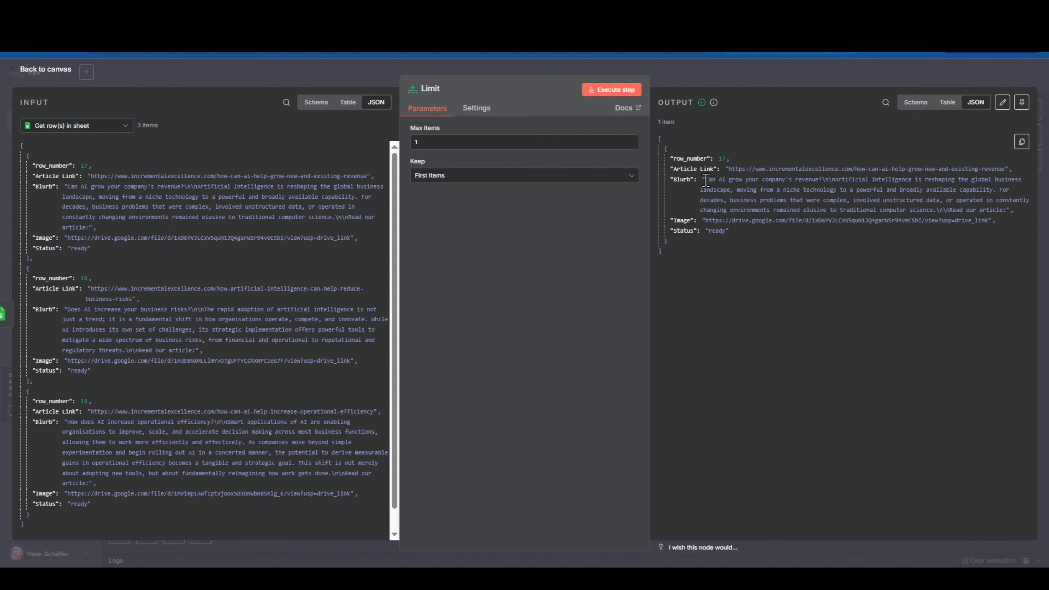
{"action": "left_click_drag", "start_coordinate": [705, 180], "coordinate": [822, 180]}
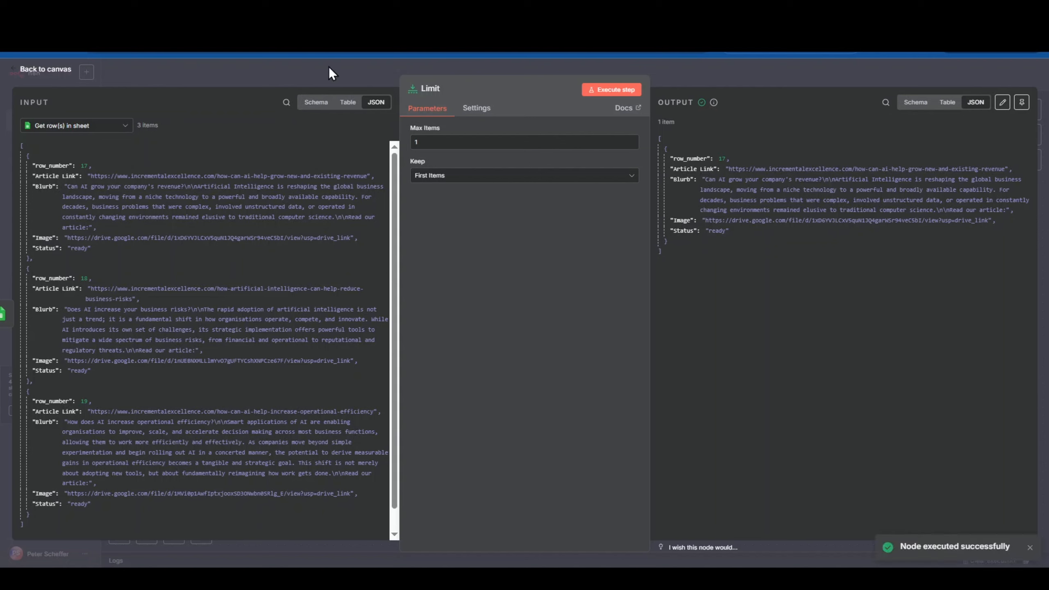
{"action": "left_click", "coordinate": [330, 68]}
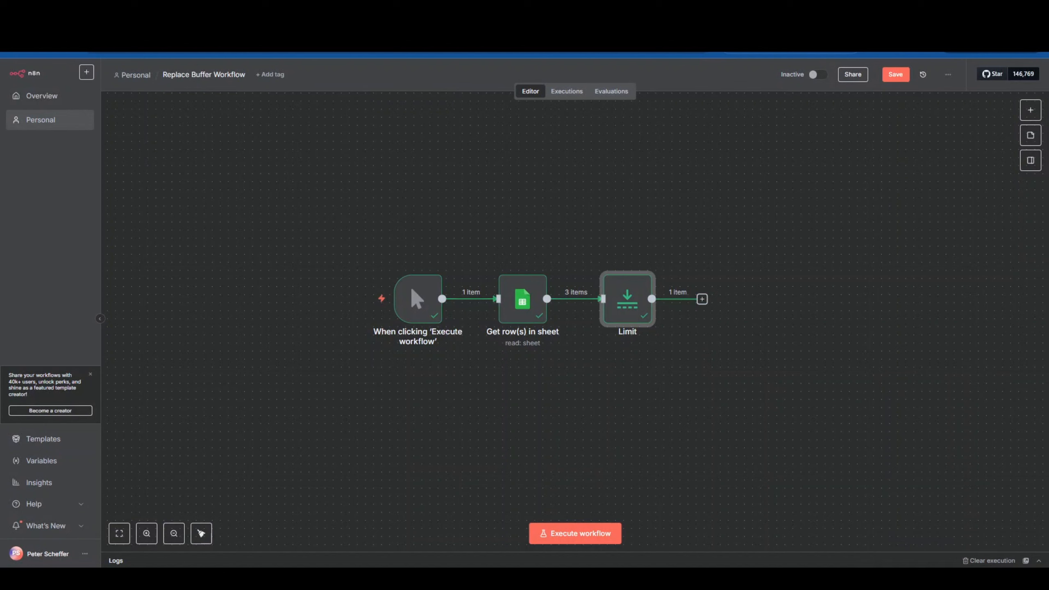
Add a Google Drive node with the Download file action after the Limit node
{"action": "left_click", "coordinate": [702, 300]}
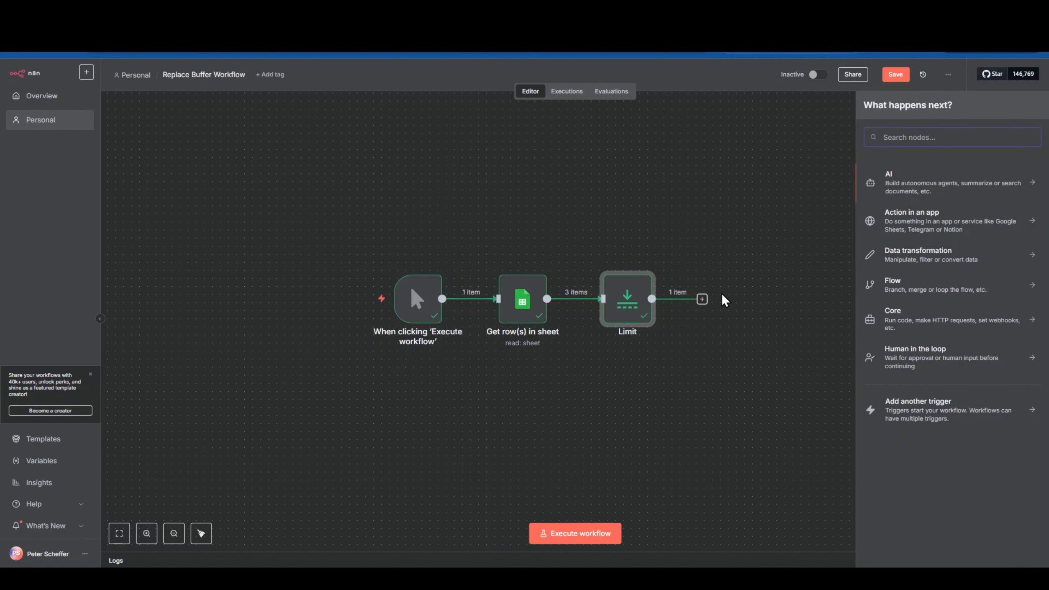
{"action": "type", "text": "g"}
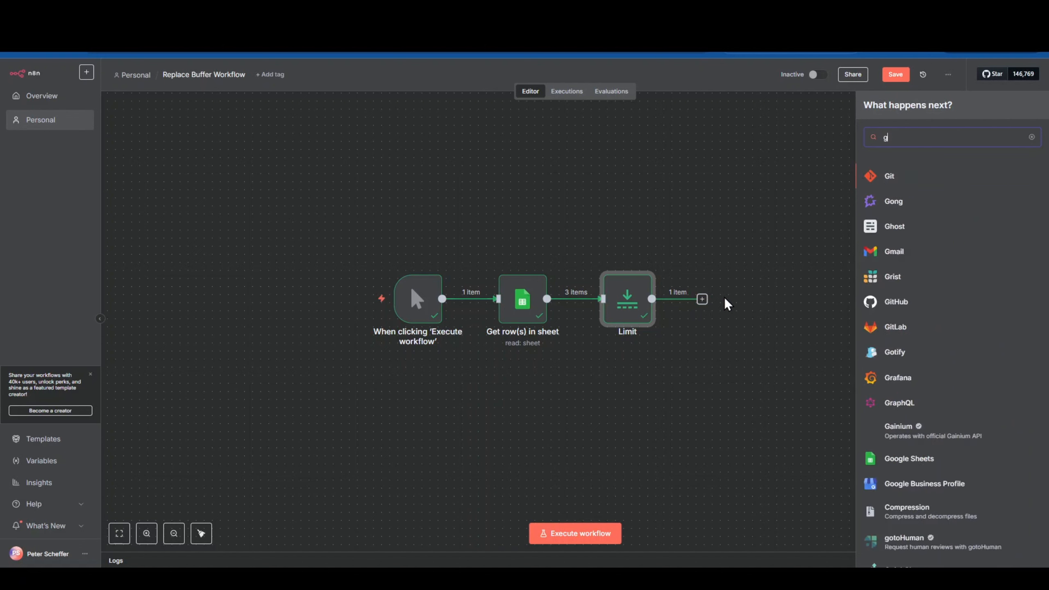
{"action": "type", "text": "oogle "}
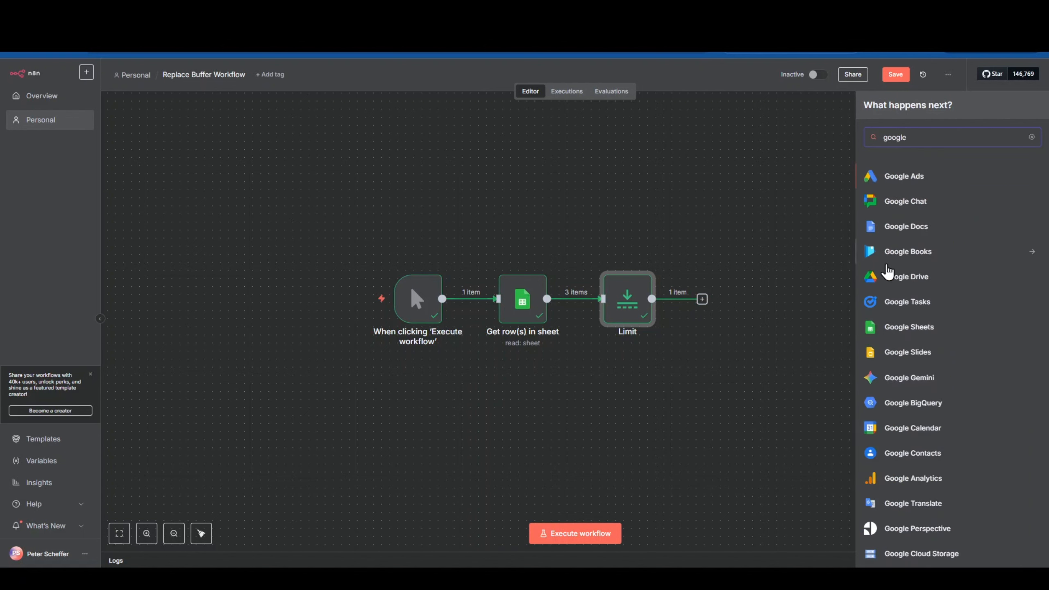
{"action": "type", "text": "drive"}
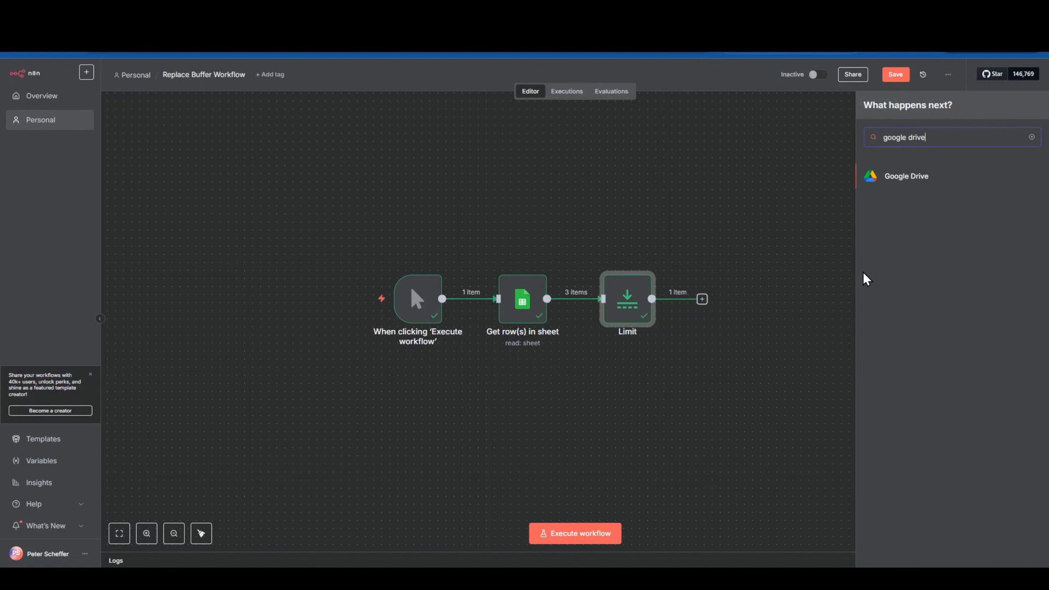
{"action": "left_click", "coordinate": [924, 196]}
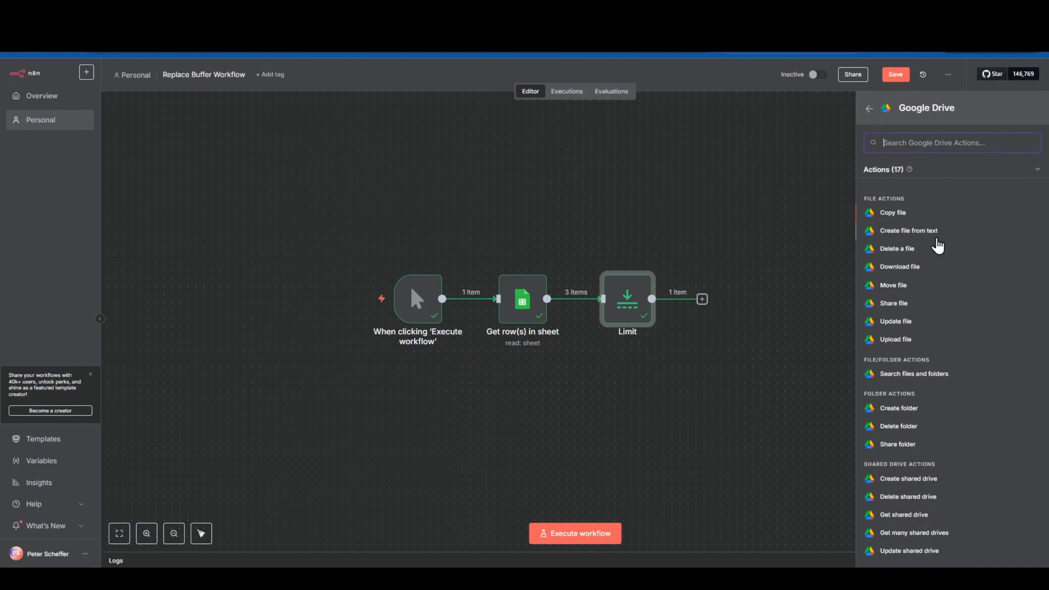
{"action": "left_click", "coordinate": [905, 266]}
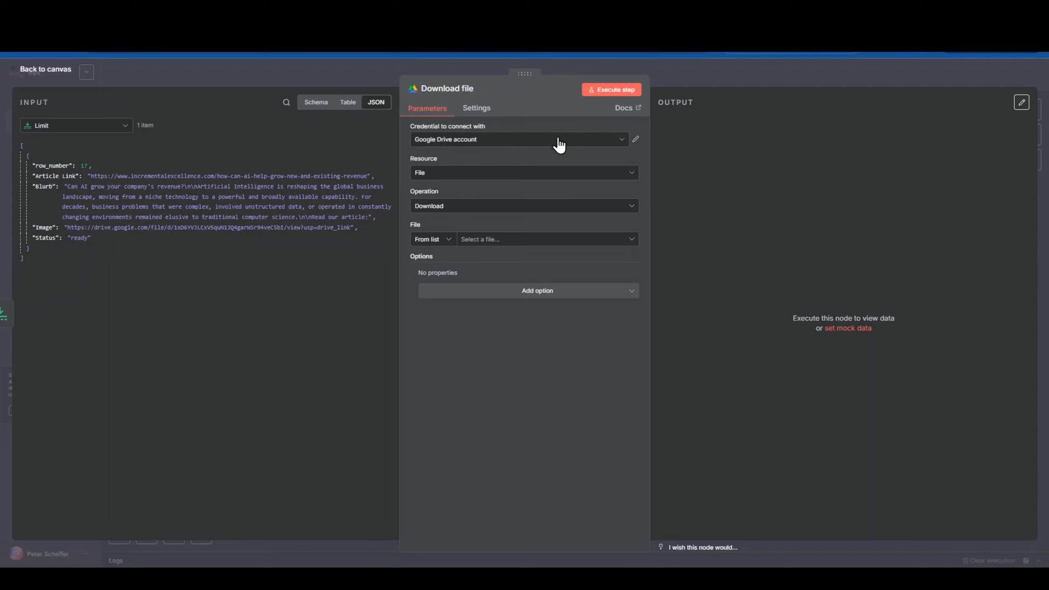
Review the Download file node's credential, resource, operation and file list options without changing any of them
{"action": "left_click", "coordinate": [610, 146]}
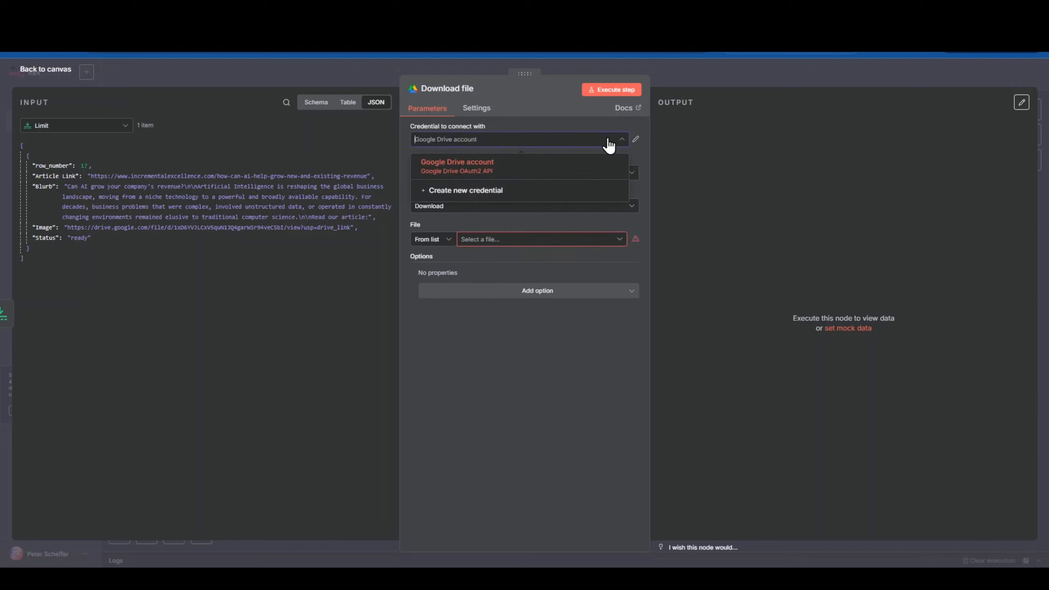
{"action": "left_click", "coordinate": [610, 145]}
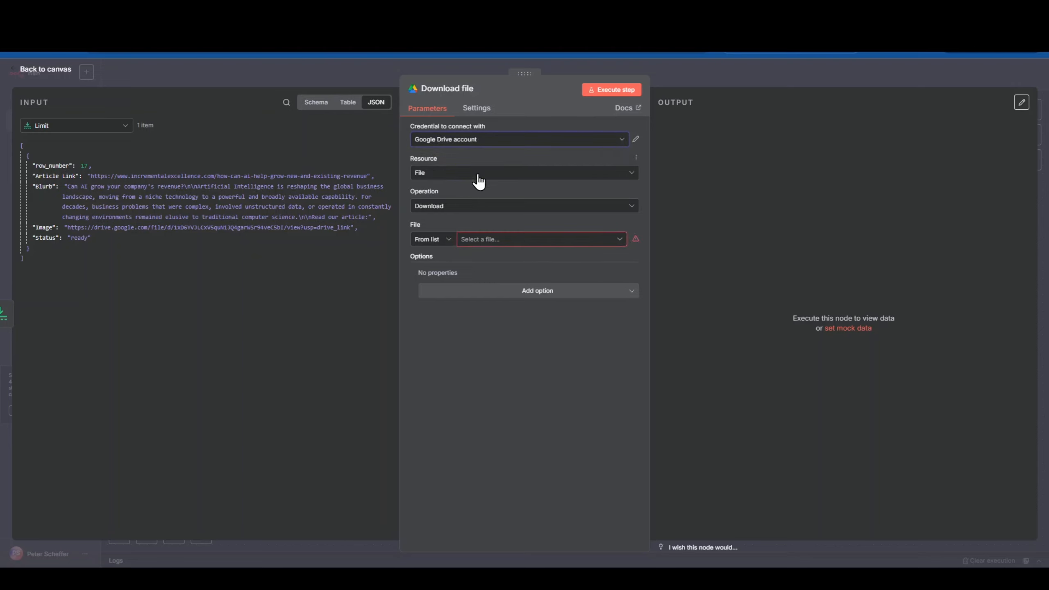
{"action": "left_click", "coordinate": [445, 176]}
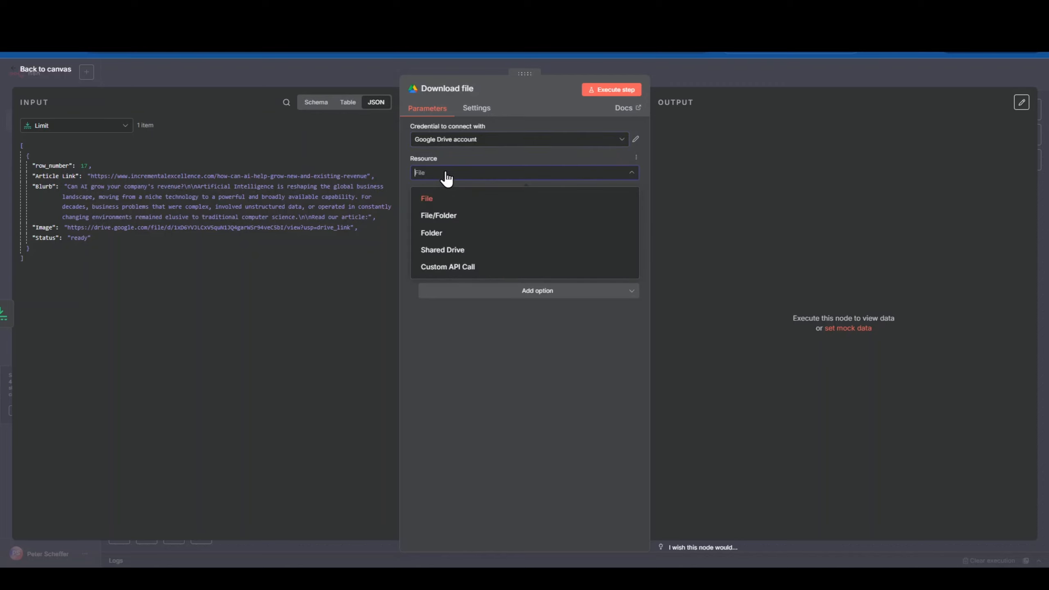
{"action": "left_click", "coordinate": [446, 179]}
{"action": "left_click", "coordinate": [463, 215]}
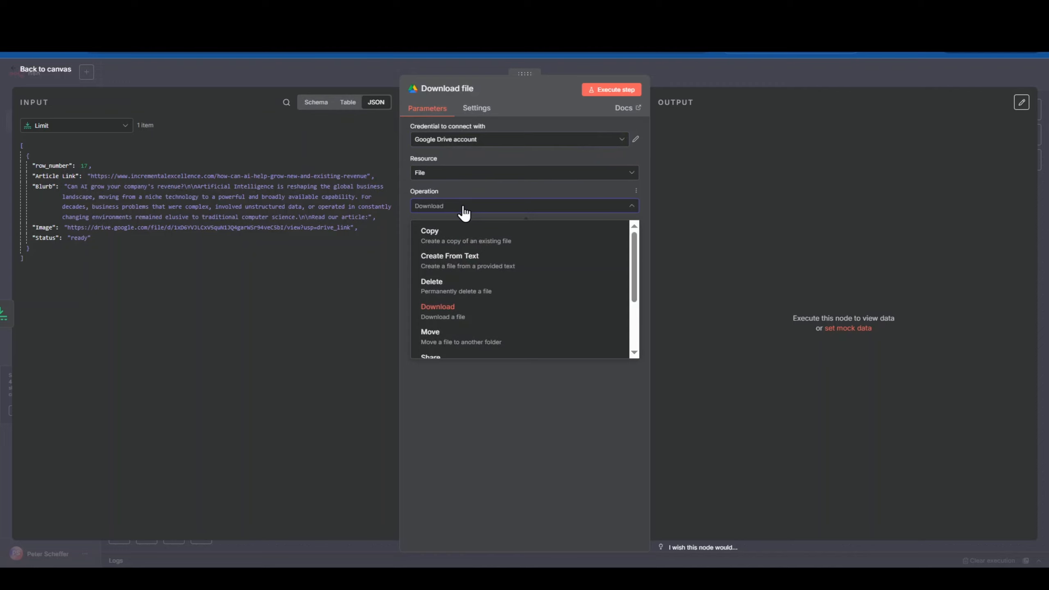
{"action": "left_click", "coordinate": [464, 212]}
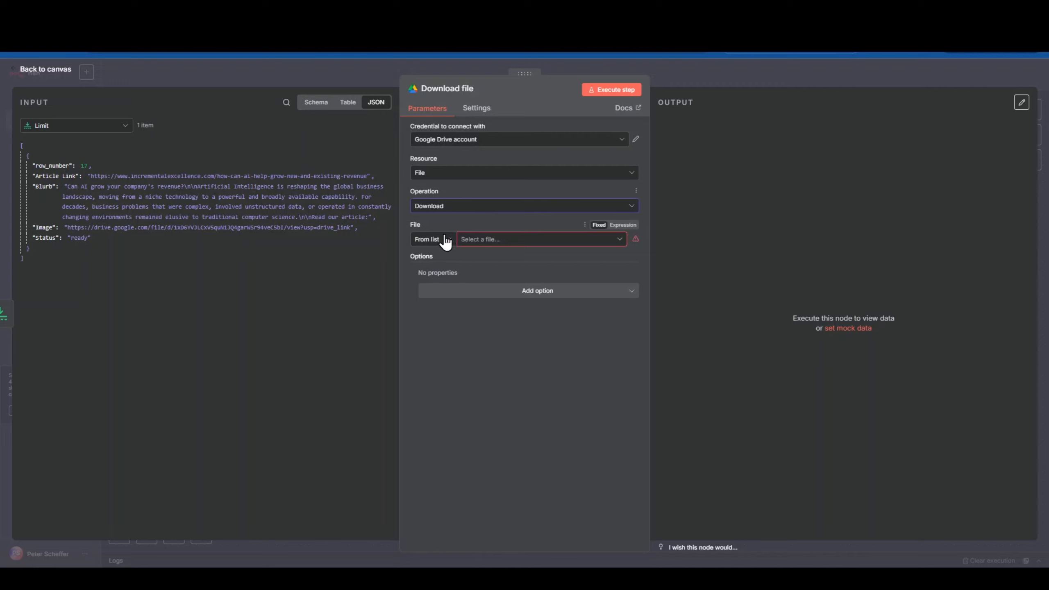
{"action": "left_click", "coordinate": [483, 239]}
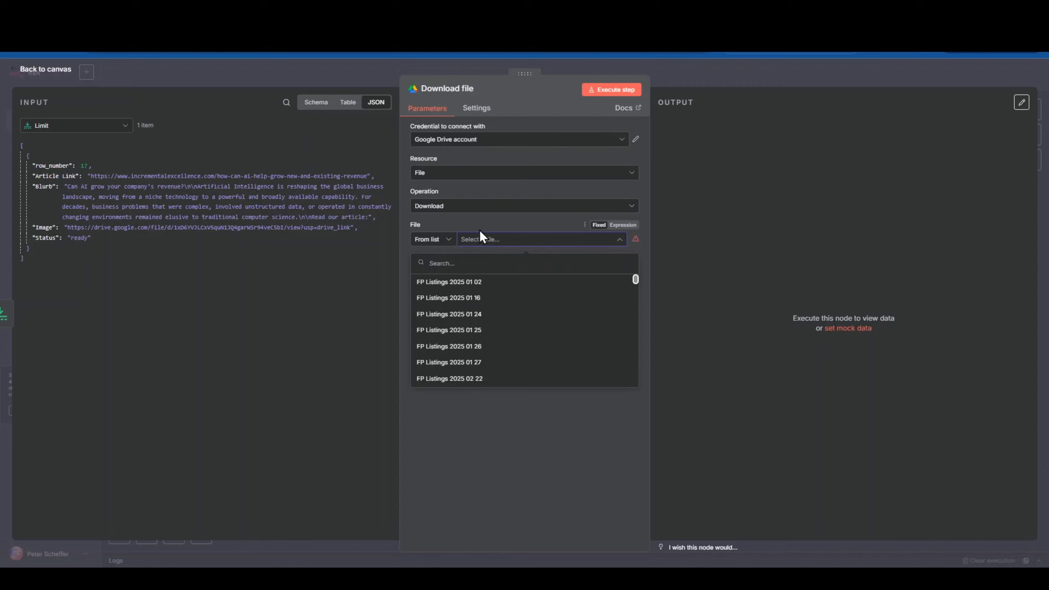
{"action": "left_click", "coordinate": [480, 219]}
Set the file selection to By URL with the input's Image field, {{ $json.Image }}, and run the Download file node
{"action": "left_click", "coordinate": [444, 244]}
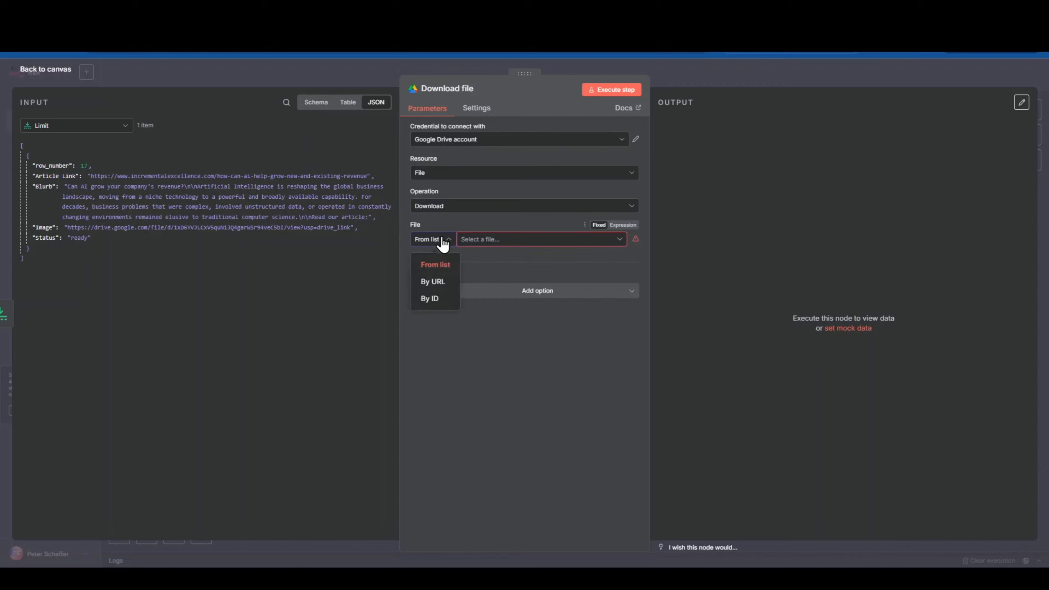
{"action": "left_click", "coordinate": [437, 279]}
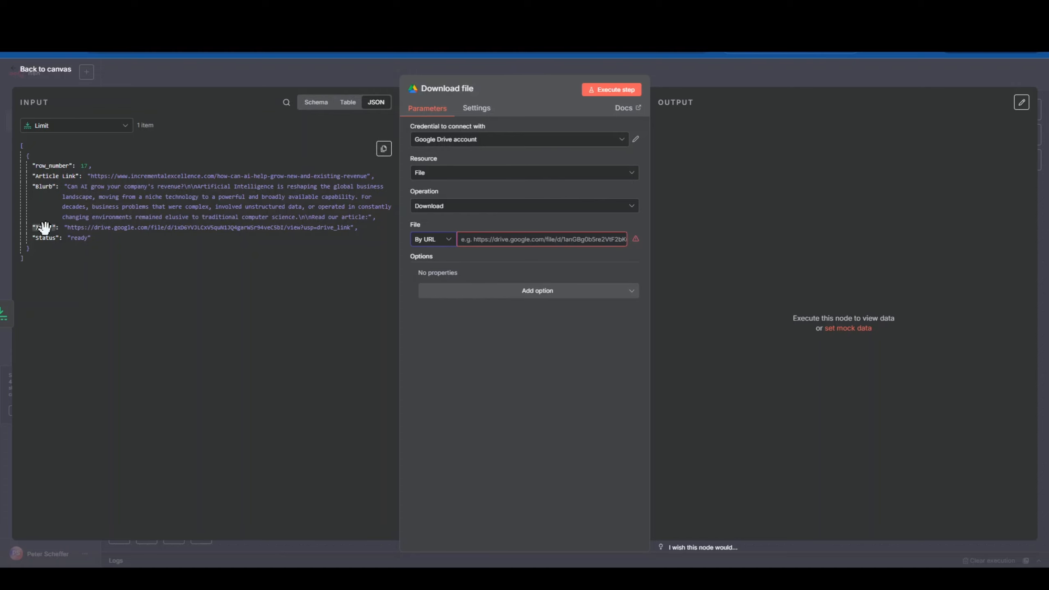
{"action": "left_click_drag", "start_coordinate": [47, 227], "coordinate": [485, 240]}
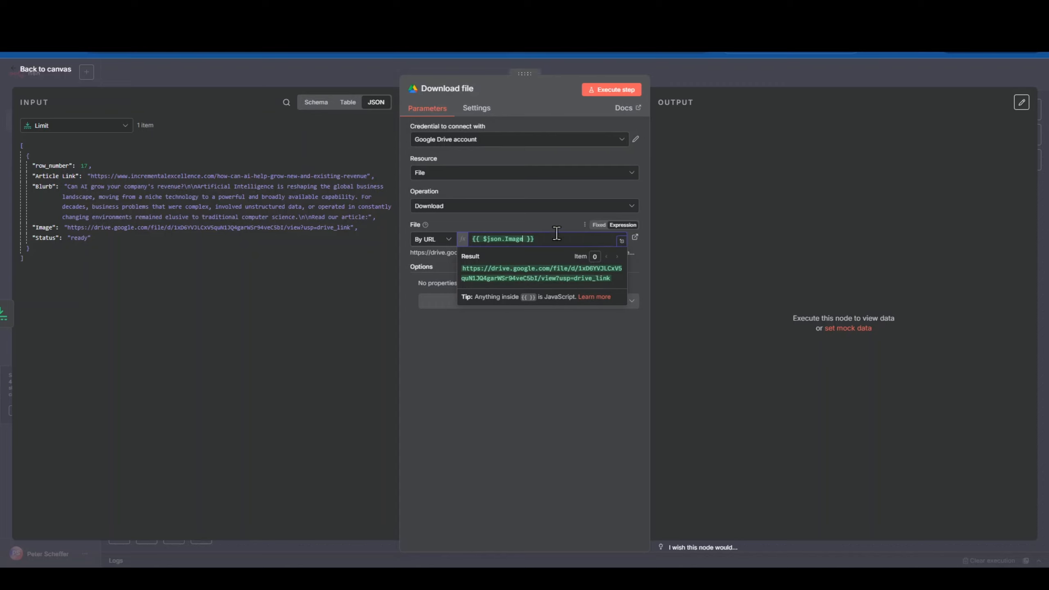
{"action": "left_click", "coordinate": [615, 91]}
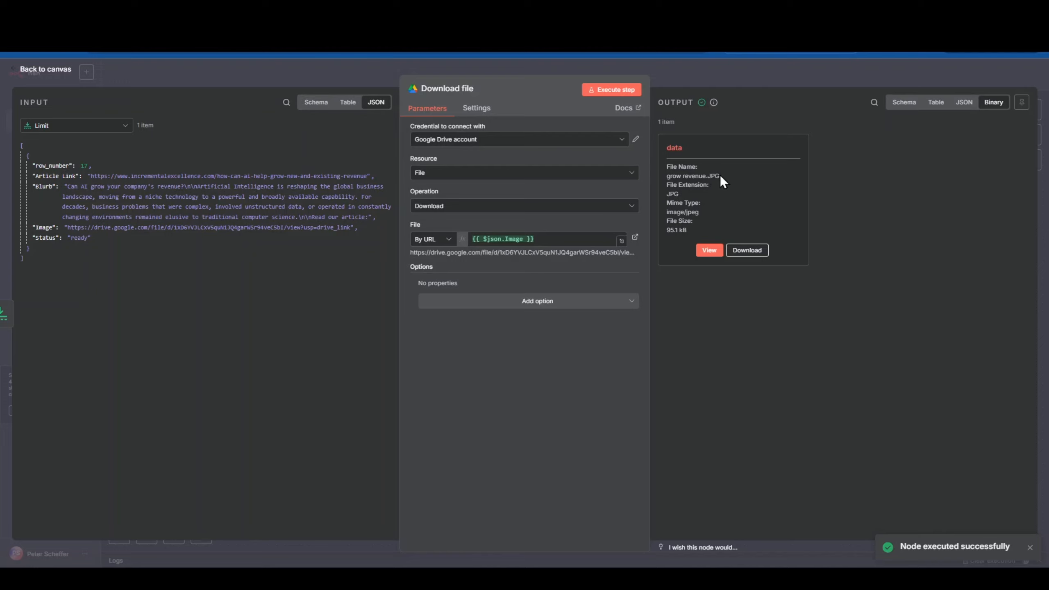
Check the downloaded file's name, type and size, preview the image, and return to the workflow canvas
{"action": "left_click_drag", "start_coordinate": [719, 176], "coordinate": [665, 178]}
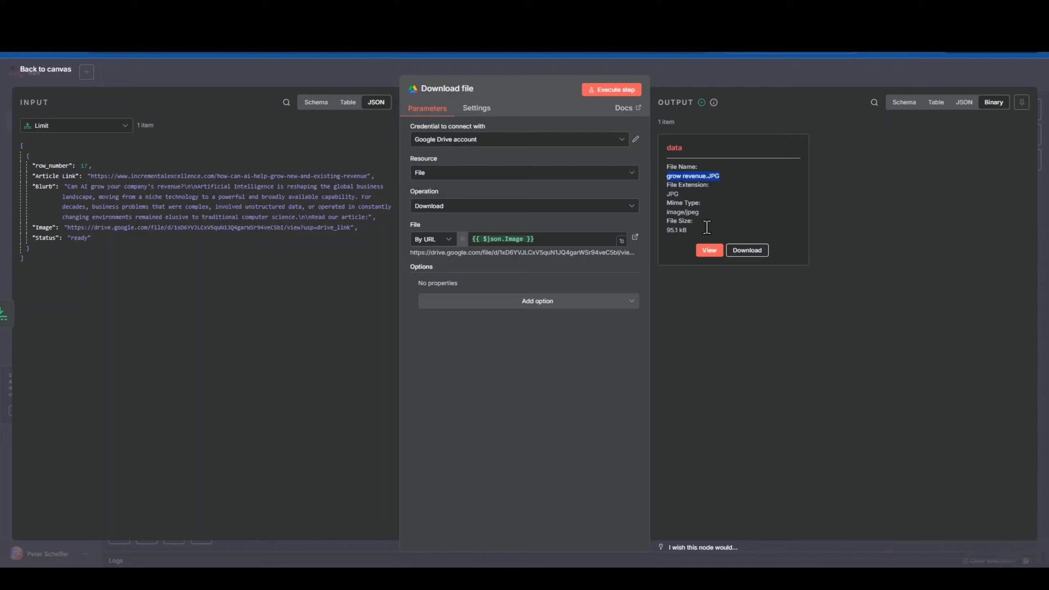
{"action": "left_click_drag", "start_coordinate": [691, 229], "coordinate": [668, 213]}
{"action": "left_click", "coordinate": [690, 213]}
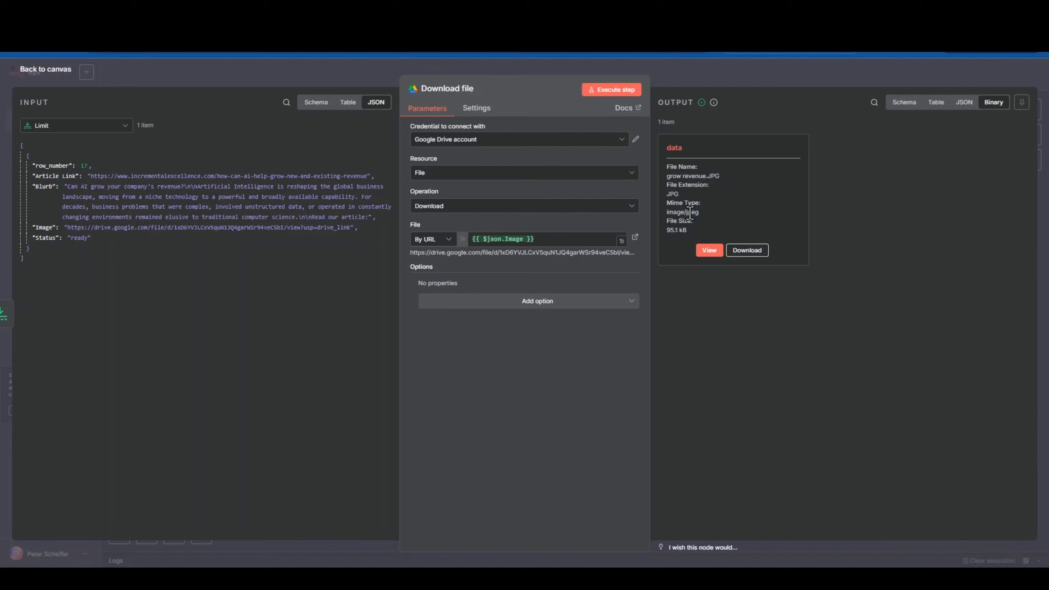
{"action": "left_click", "coordinate": [709, 250]}
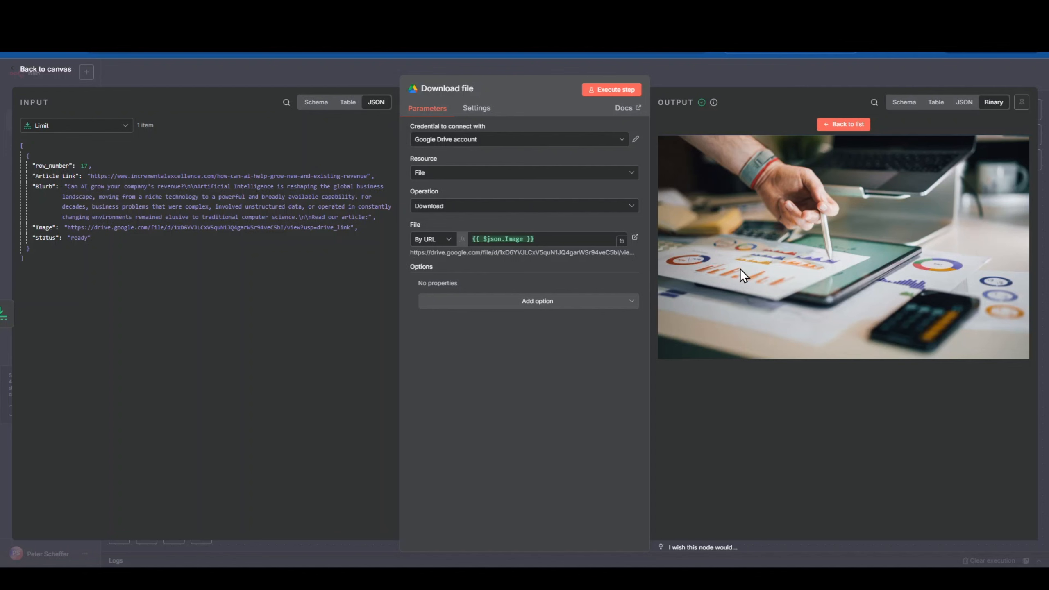
{"action": "left_click", "coordinate": [262, 75]}
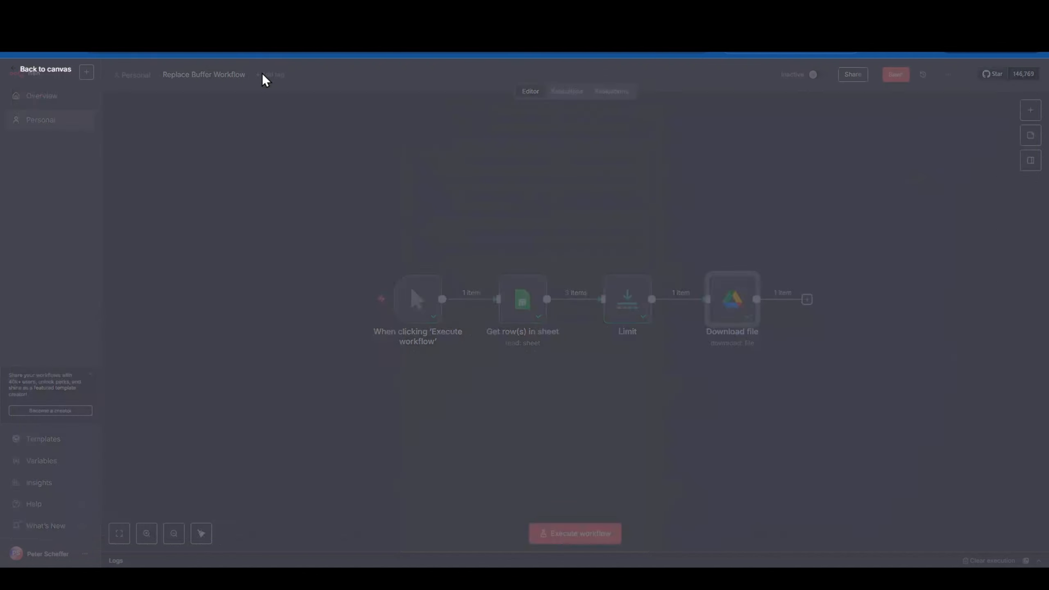
Save the workflow and add a LinkedIn node with the Create a post action after the Download file node
{"action": "left_click_drag", "start_coordinate": [774, 225], "coordinate": [663, 201]}
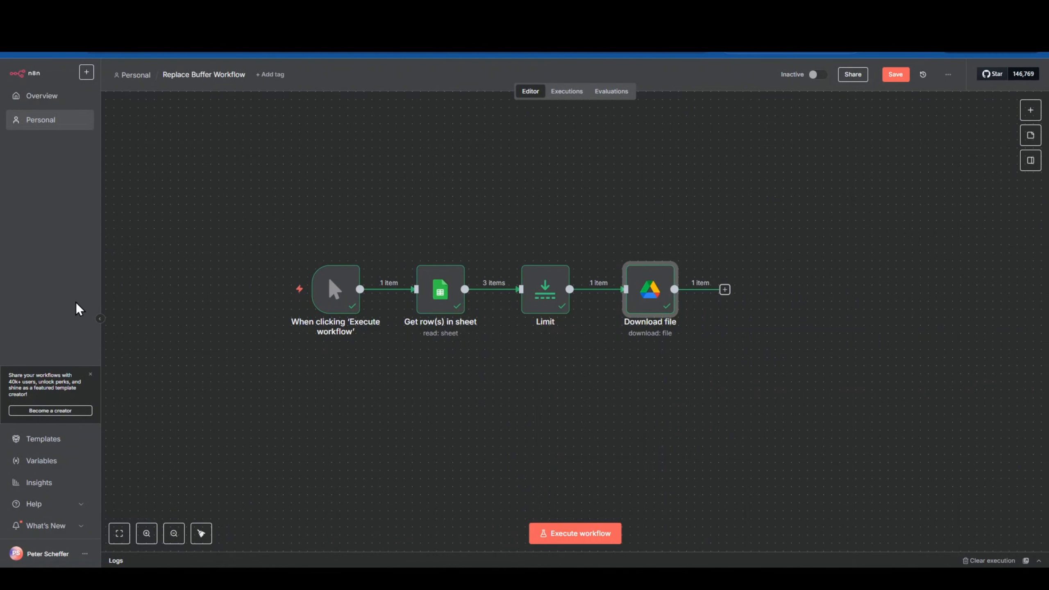
{"action": "left_click", "coordinate": [899, 76]}
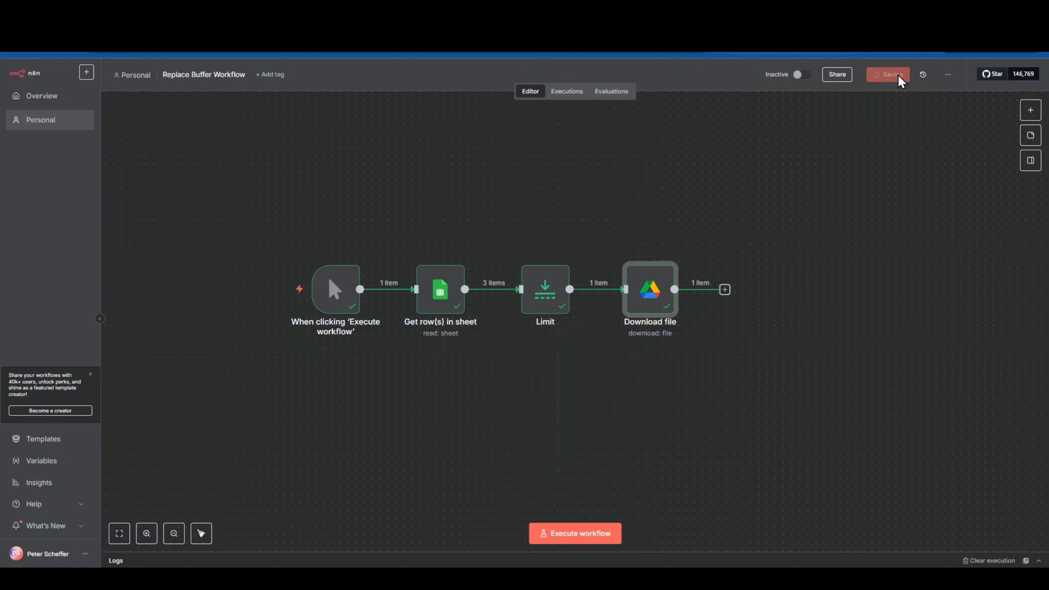
{"action": "left_click", "coordinate": [726, 291]}
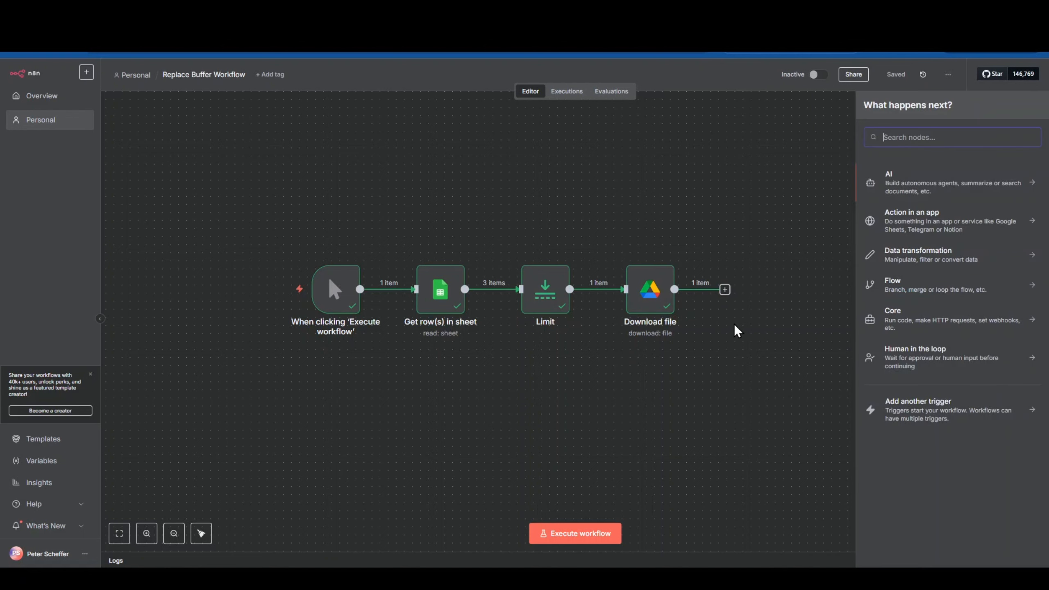
{"action": "type", "text": "lin"}
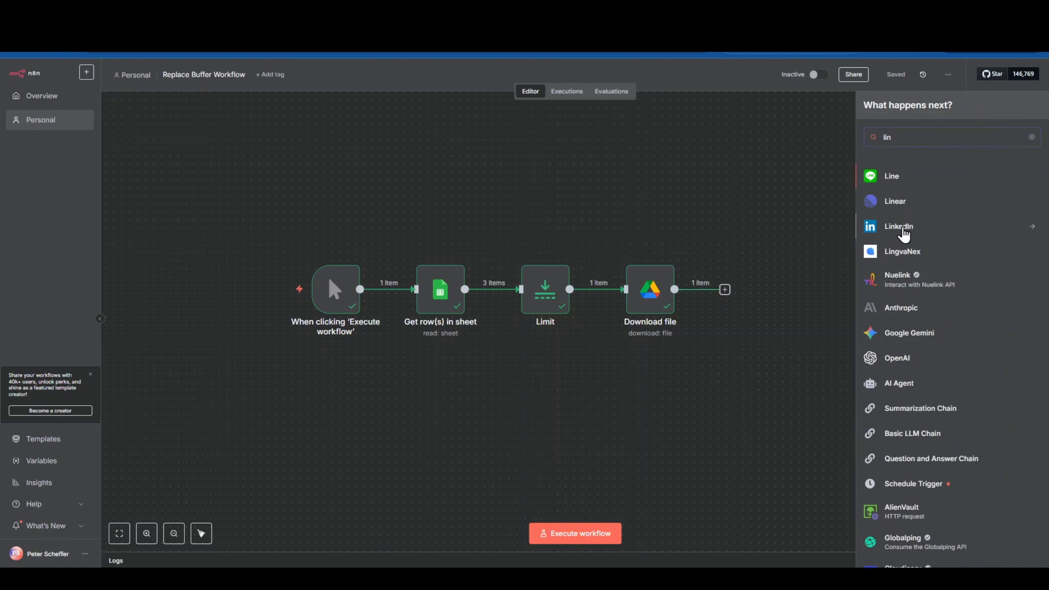
{"action": "left_click", "coordinate": [903, 231]}
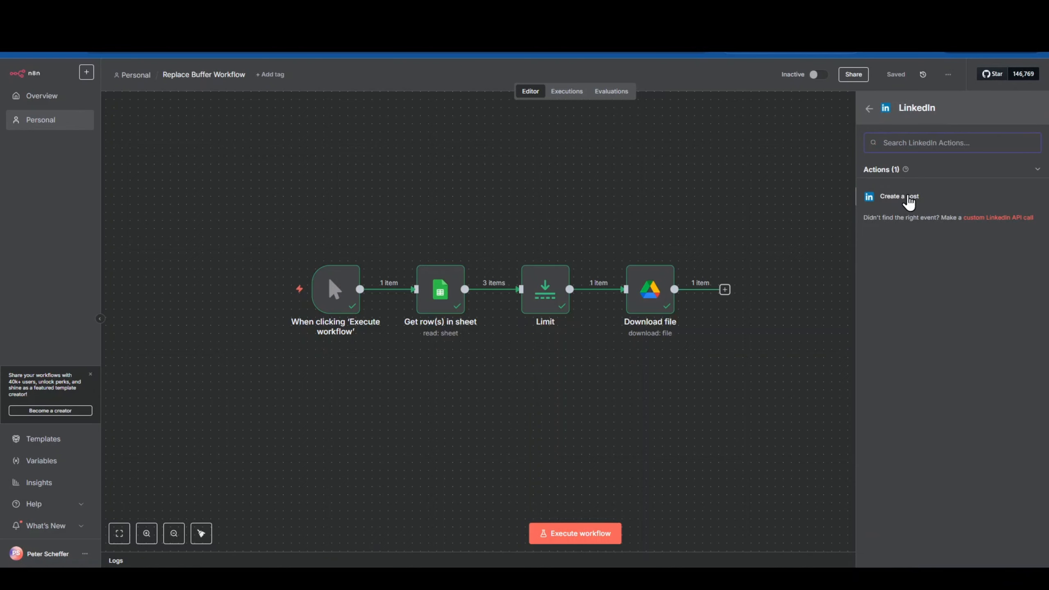
{"action": "left_click", "coordinate": [909, 198]}
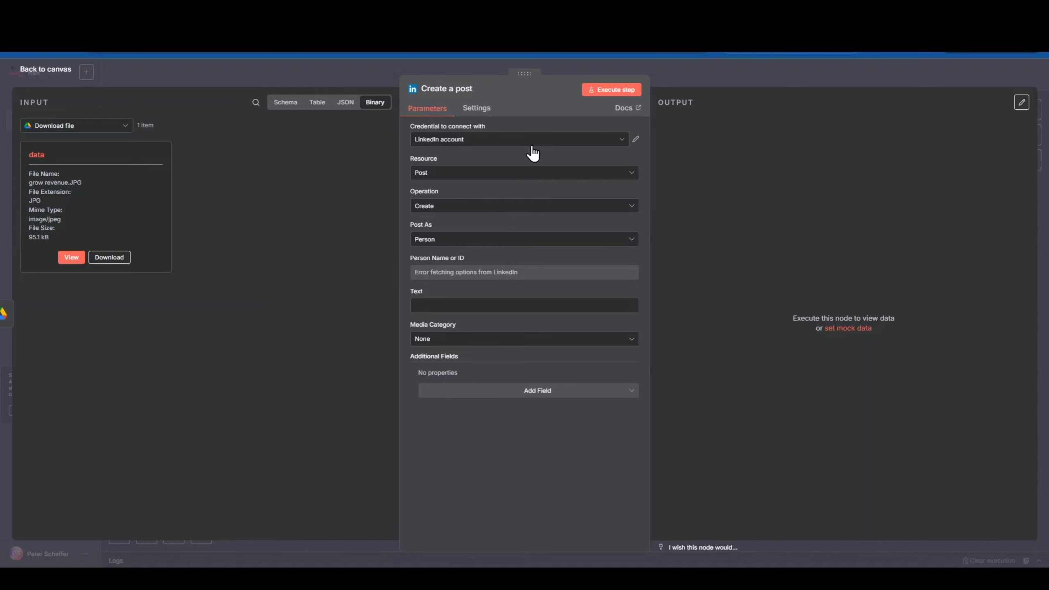
Keep the LinkedIn account credential, Post resource and Create operation, and set the node to post as an Organization
{"action": "left_click", "coordinate": [604, 146]}
{"action": "left_click", "coordinate": [605, 146]}
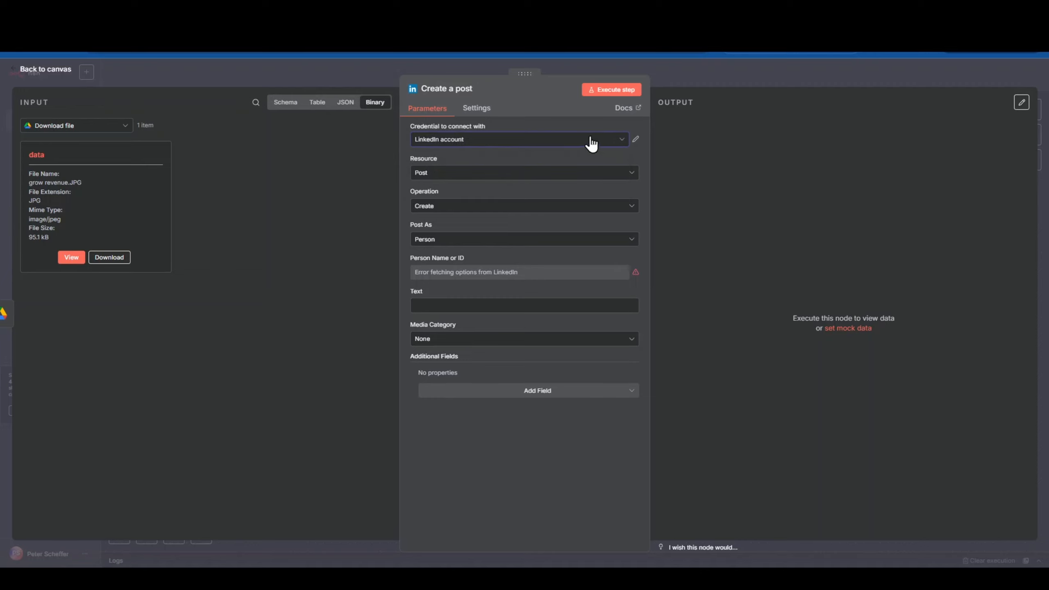
{"action": "left_click", "coordinate": [448, 175]}
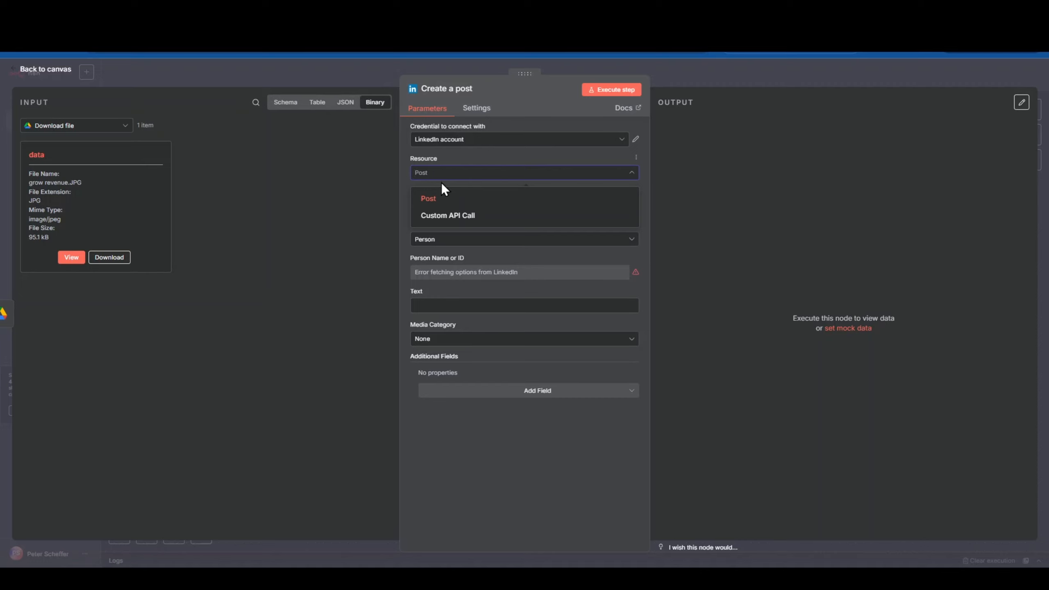
{"action": "left_click", "coordinate": [429, 201]}
{"action": "left_click", "coordinate": [438, 210]}
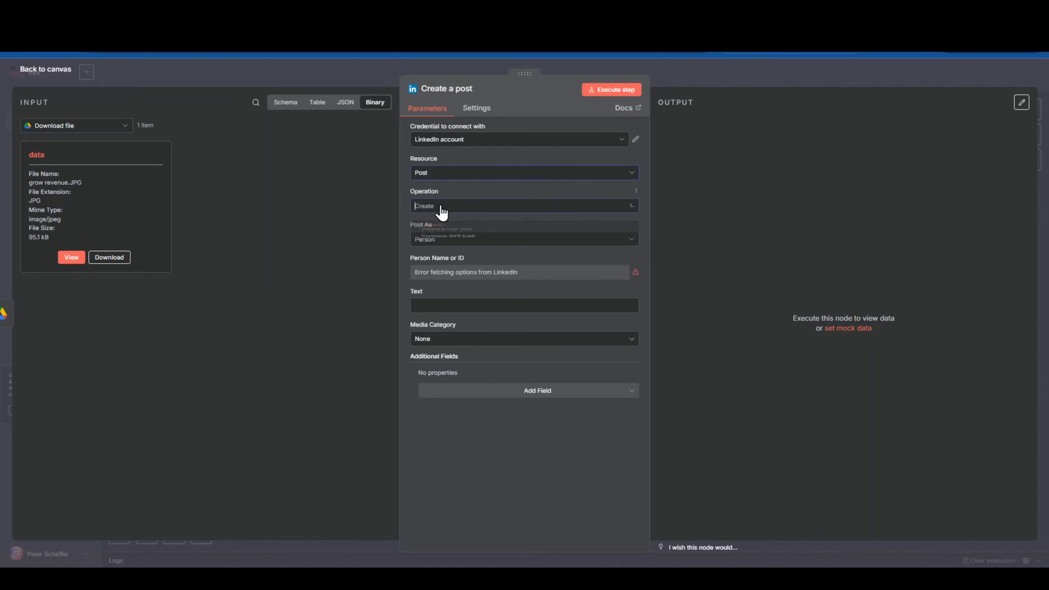
{"action": "left_click", "coordinate": [455, 243]}
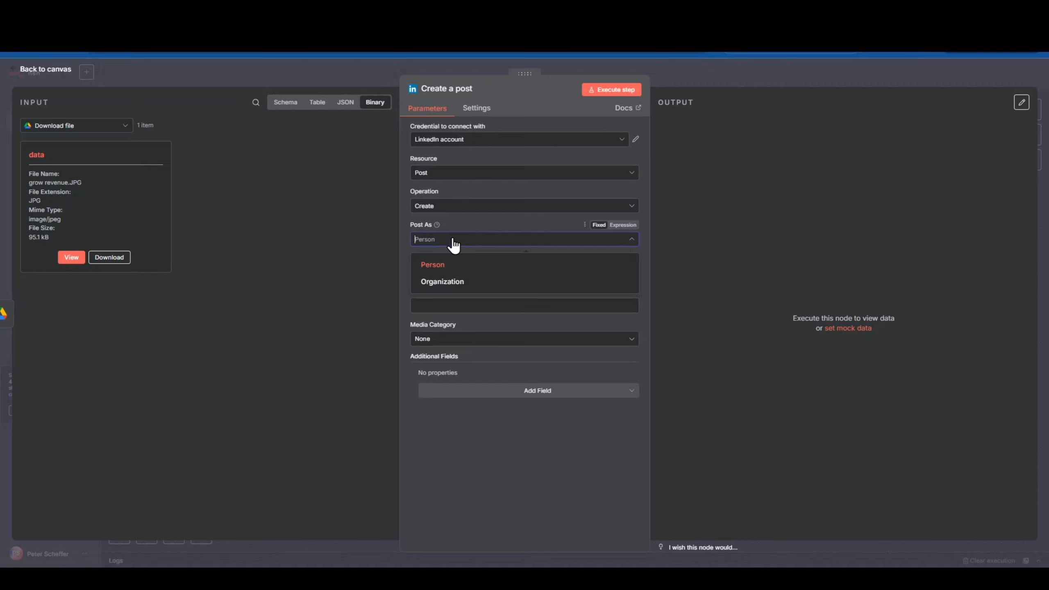
{"action": "left_click", "coordinate": [470, 287]}
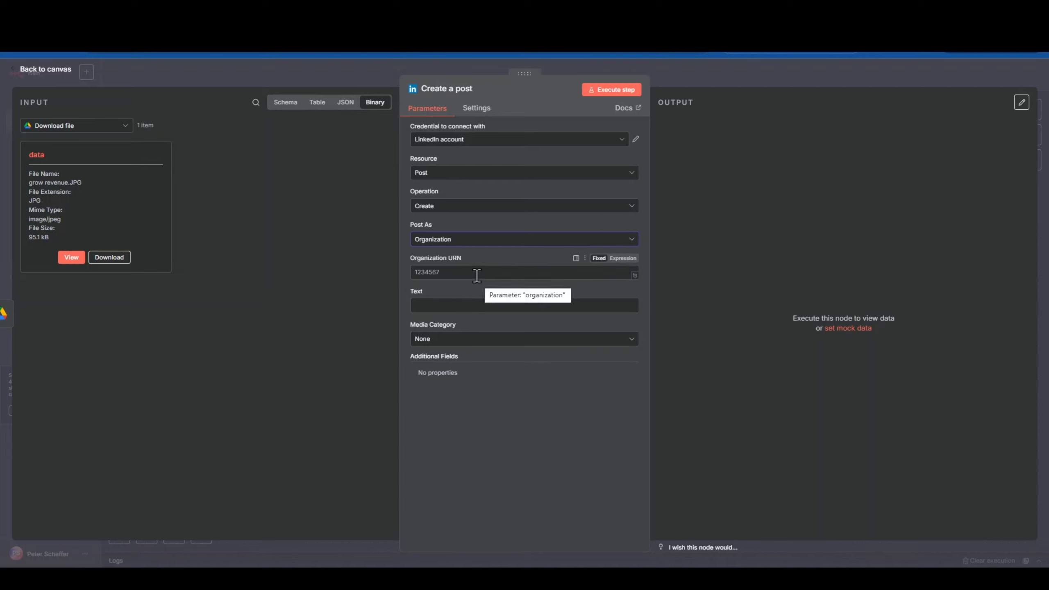
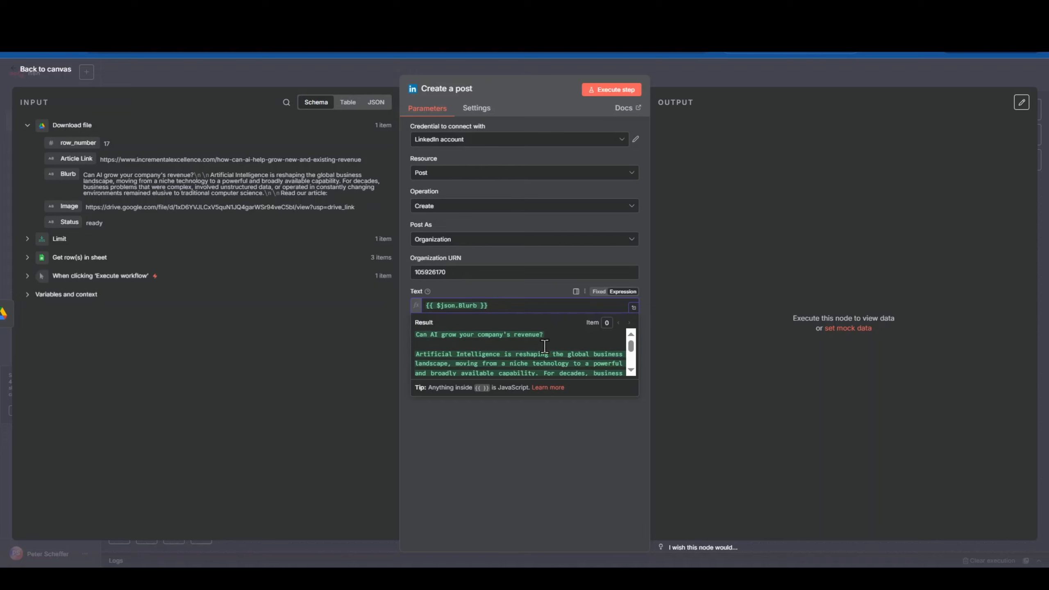
Add the input's Article Link field, {{ $json['Article Link'] }}, two lines below the Blurb in the post text and check the text preview
{"action": "scroll", "coordinate": [545, 346], "scroll_direction": "down", "scroll_amount": 3}
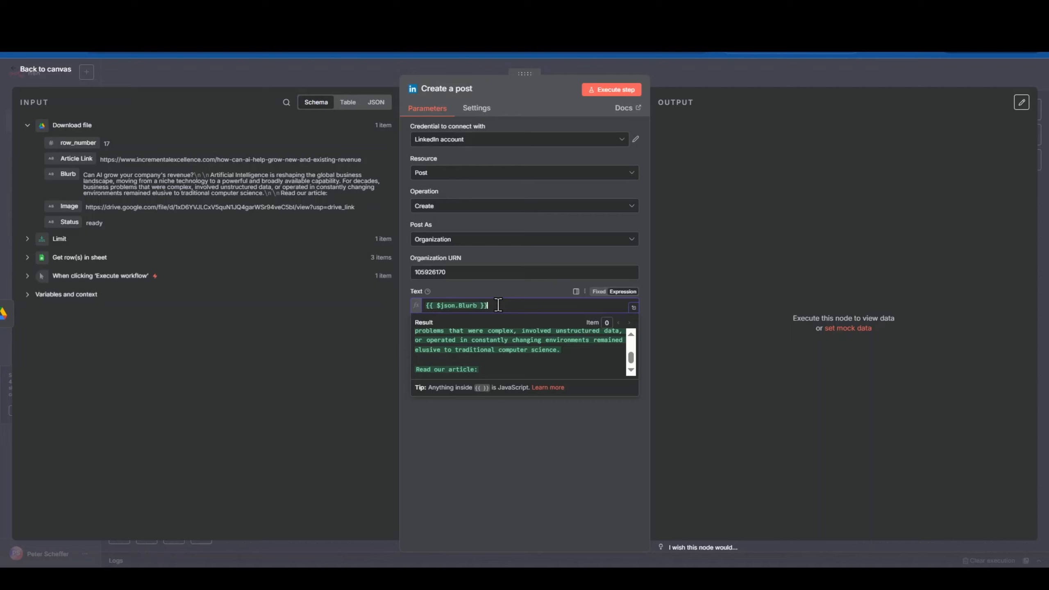
{"action": "key", "text": "Return"}
{"action": "key", "text": "Return"}
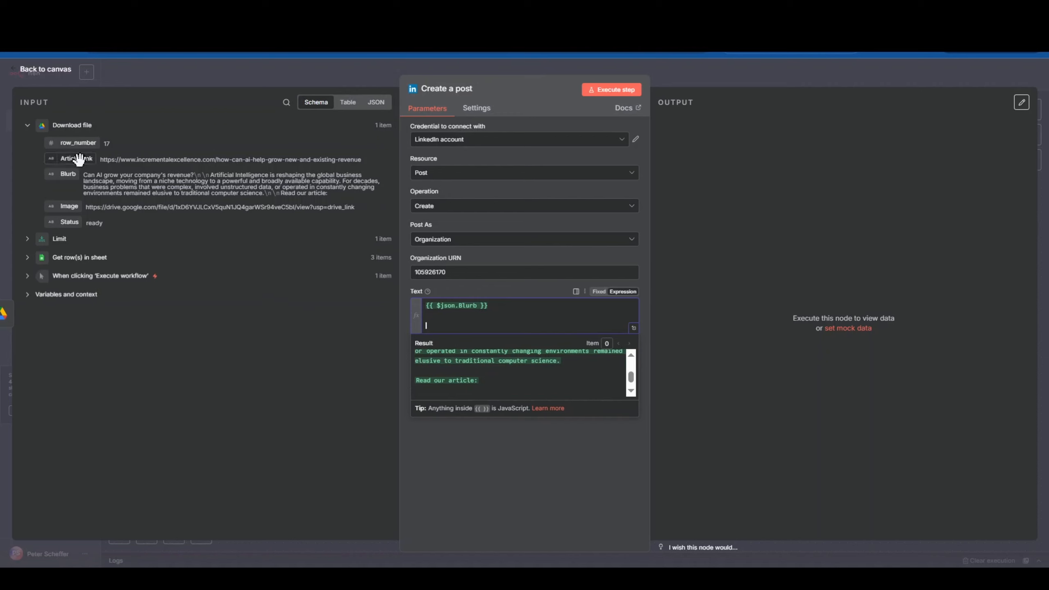
{"action": "left_click_drag", "start_coordinate": [78, 159], "coordinate": [496, 331]}
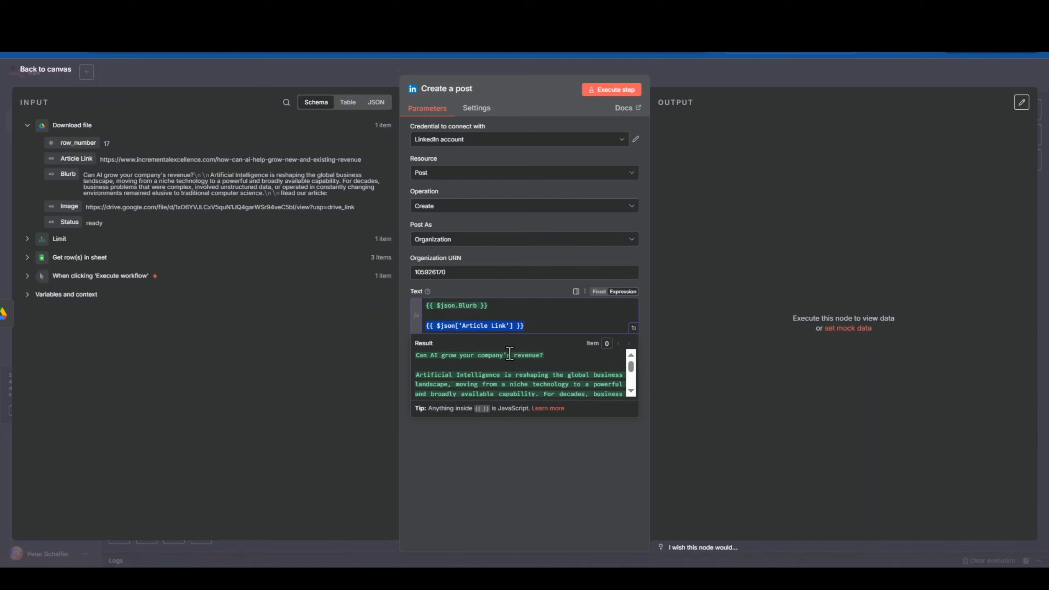
{"action": "left_click_drag", "start_coordinate": [631, 369], "coordinate": [631, 388]}
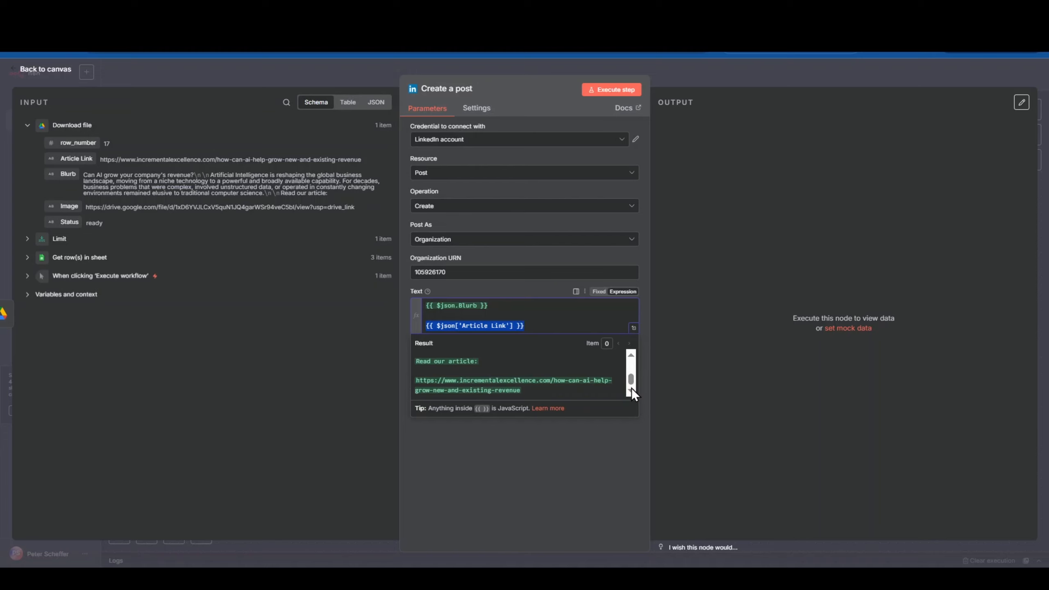
{"action": "left_click", "coordinate": [598, 451]}
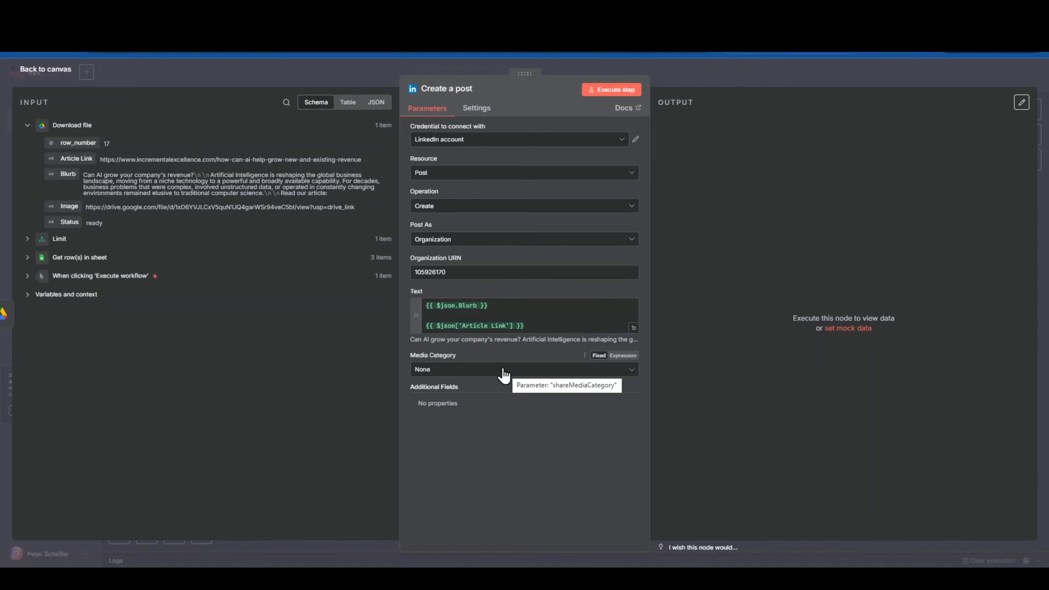
Set the post's media category to Image and inspect the Download file entry in the input data
{"action": "left_click", "coordinate": [448, 365]}
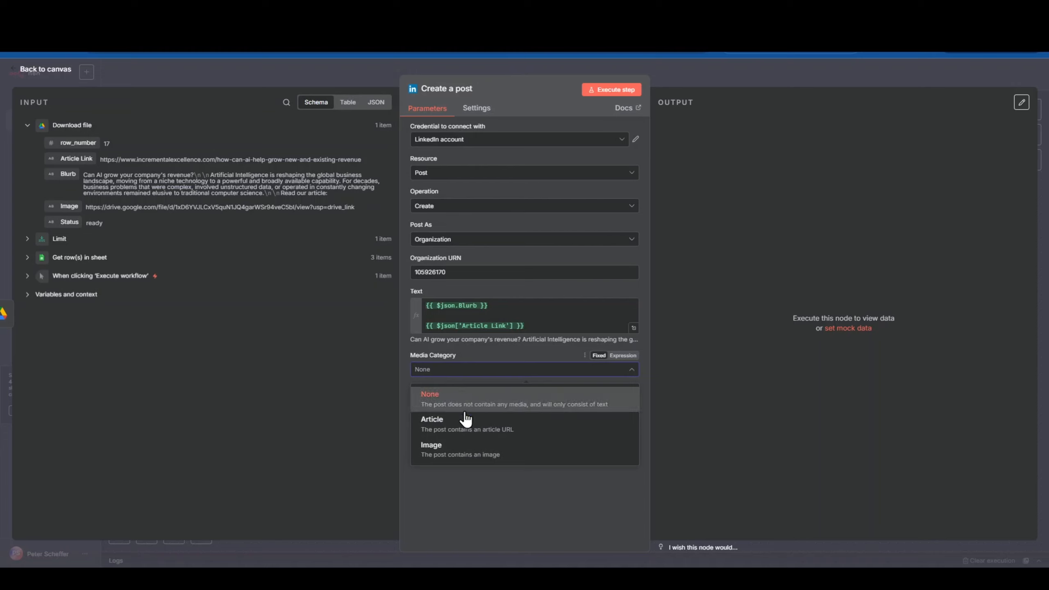
{"action": "left_click", "coordinate": [475, 454]}
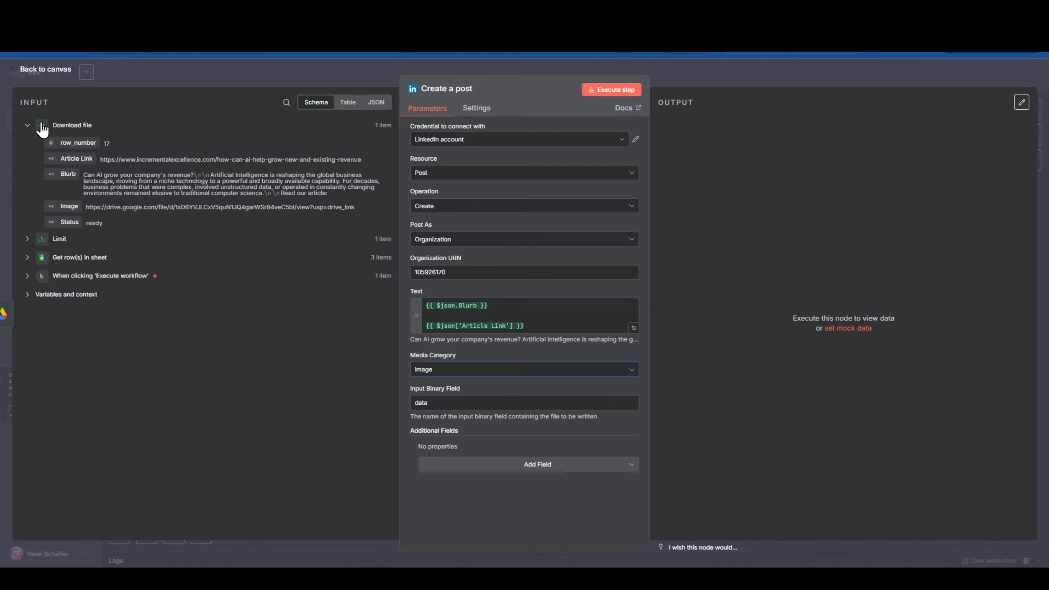
{"action": "left_click", "coordinate": [28, 125]}
{"action": "double_click", "coordinate": [59, 127]}
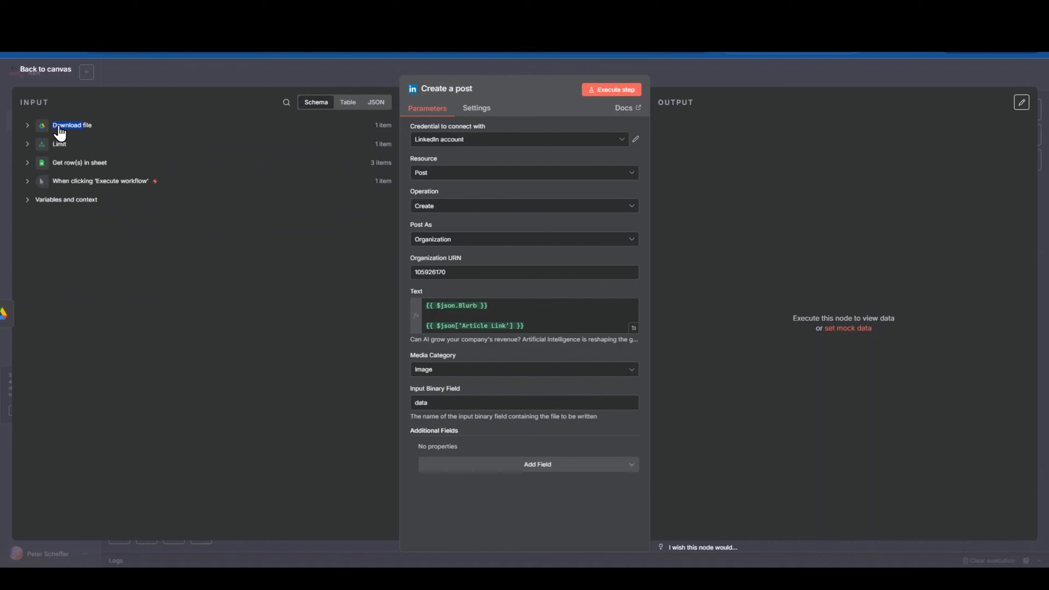
{"action": "left_click", "coordinate": [59, 128]}
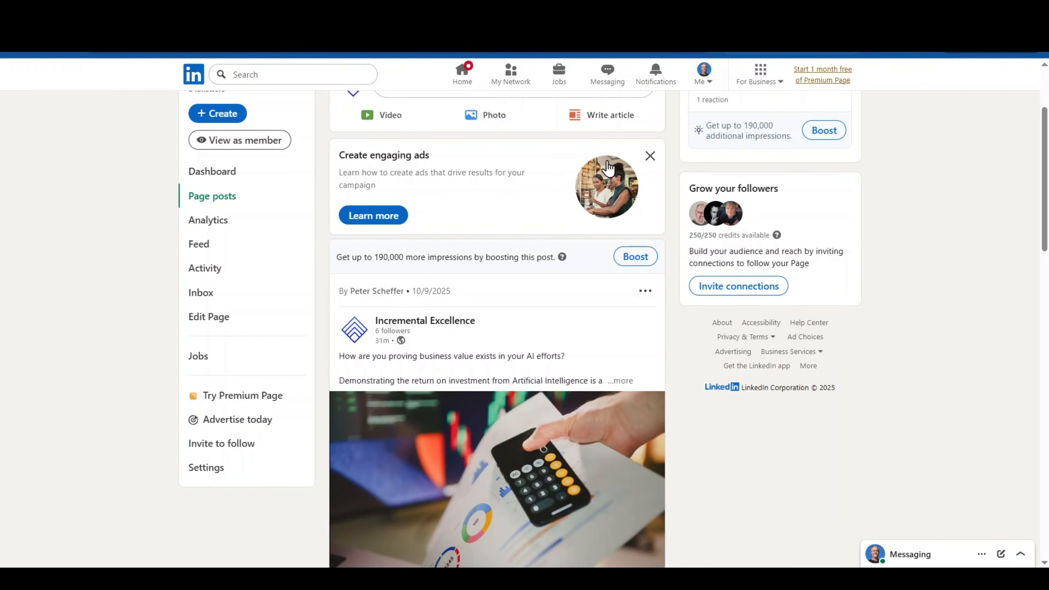
Dismiss the ads promotion on the LinkedIn company page, then return to n8n and run the Create a post node
{"action": "left_click", "coordinate": [651, 157]}
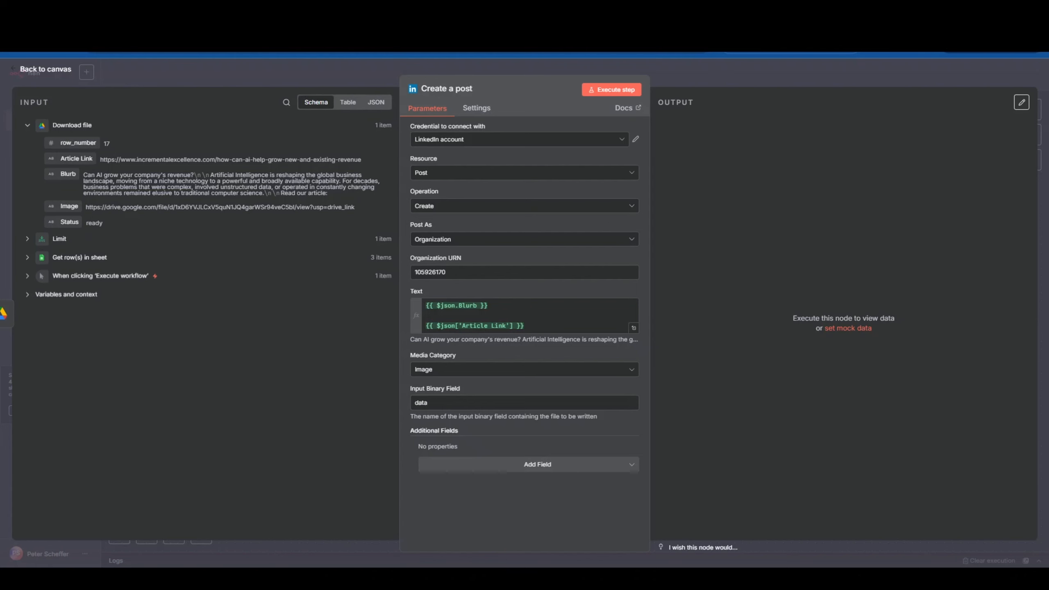
{"action": "left_click", "coordinate": [607, 86]}
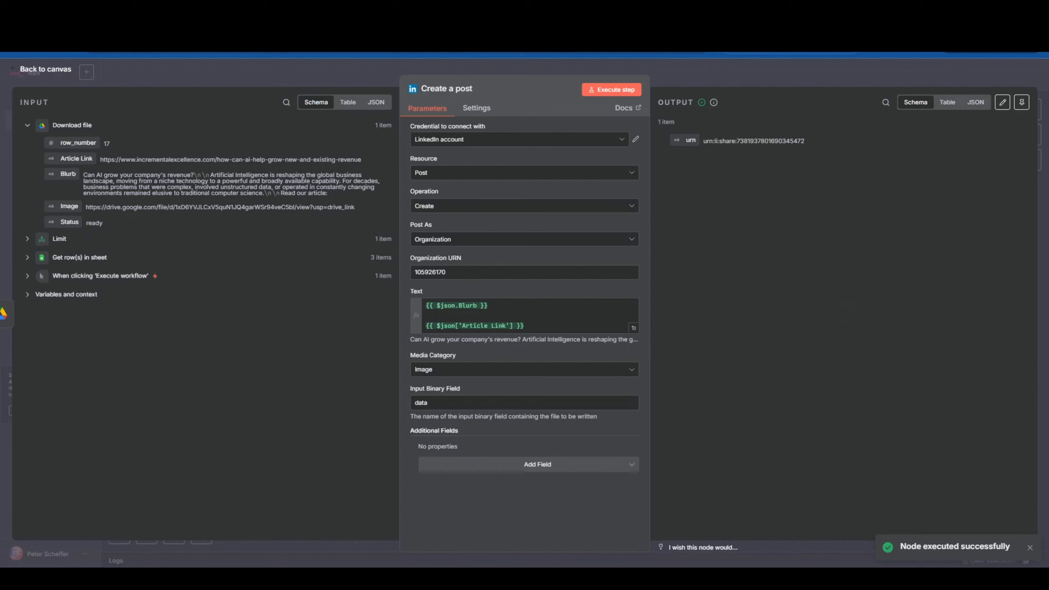
Switch to the company's LinkedIn page posts, expand the newest post, and open its article link to check the published content
{"action": "left_click", "coordinate": [640, 25]}
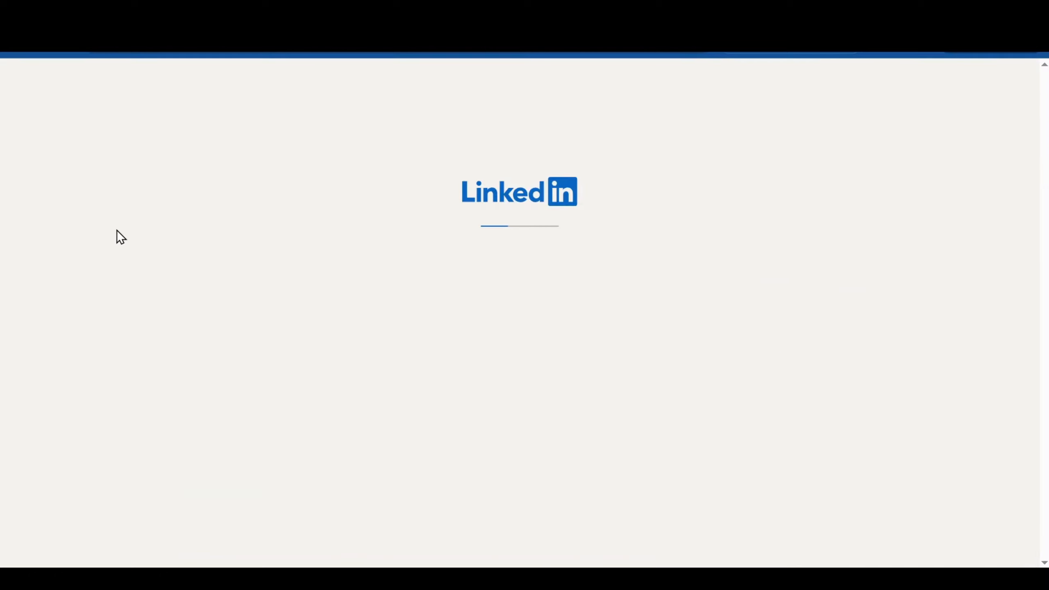
{"action": "key", "text": "alt+Tab"}
{"action": "key", "text": "alt+Tab"}
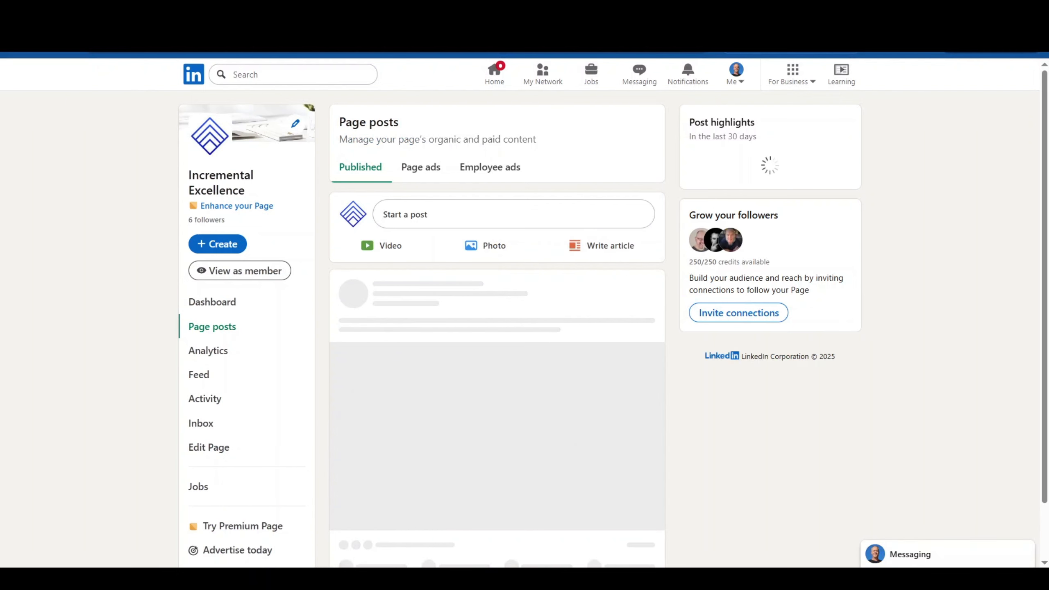
{"action": "scroll", "coordinate": [525, 330], "scroll_direction": "down", "scroll_amount": 2}
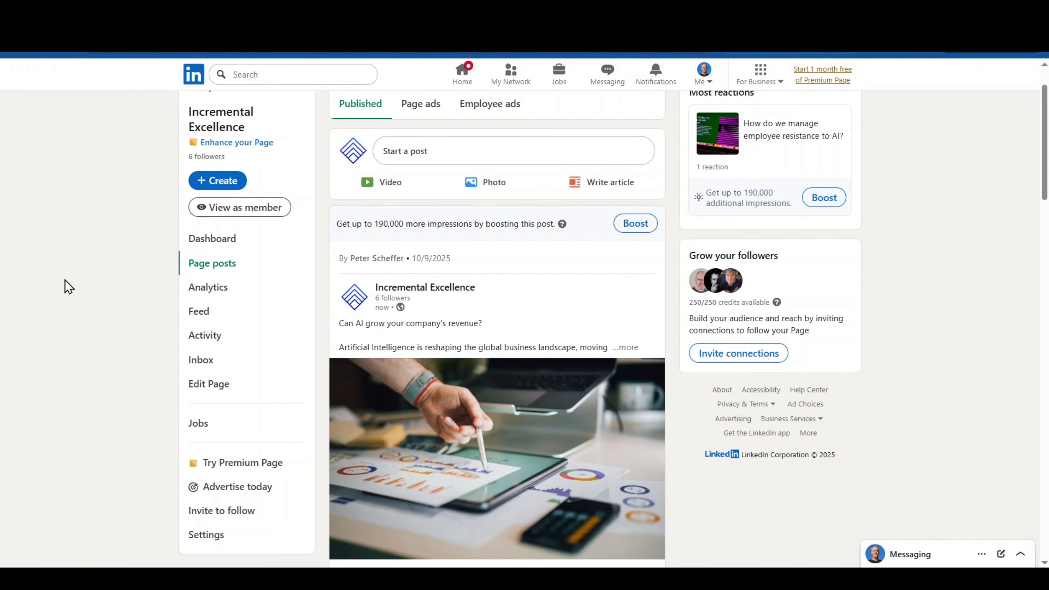
{"action": "triple_click", "coordinate": [393, 323]}
{"action": "left_click", "coordinate": [584, 342]}
{"action": "left_click", "coordinate": [625, 348]}
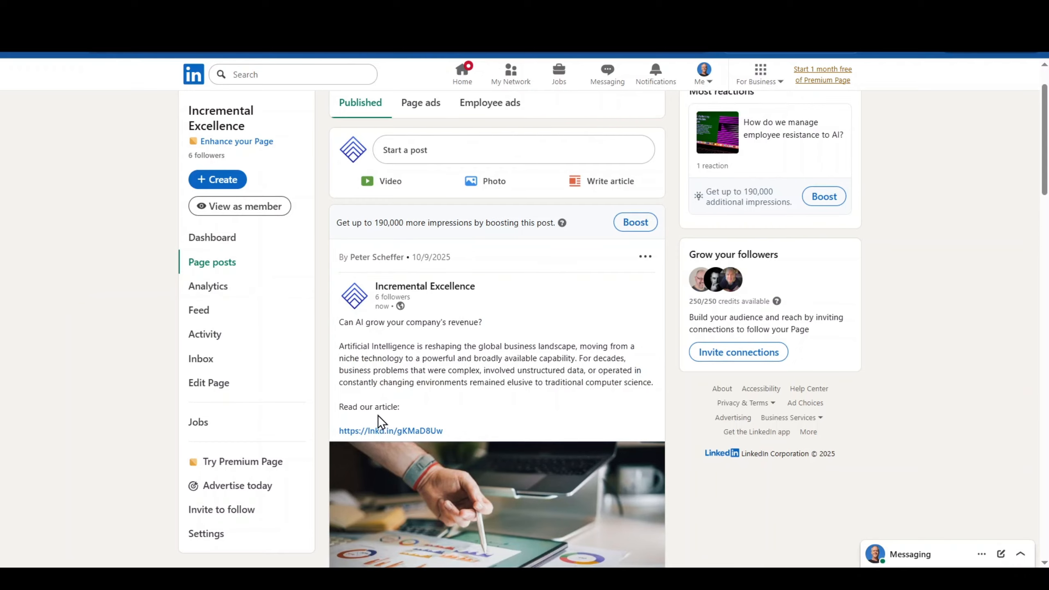
{"action": "scroll", "coordinate": [378, 414], "scroll_direction": "down", "scroll_amount": 2}
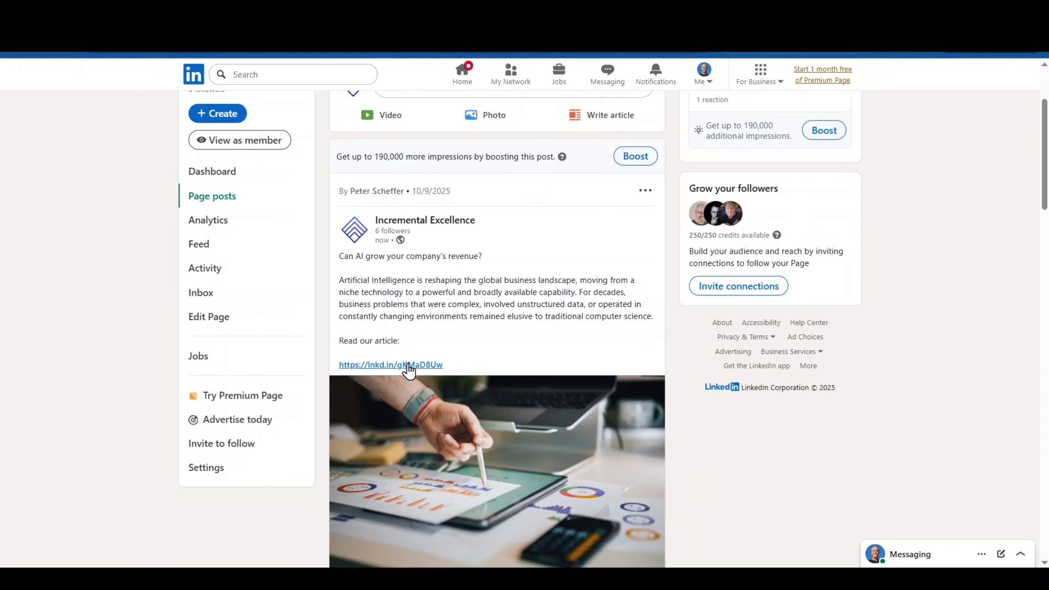
{"action": "left_click", "coordinate": [408, 365]}
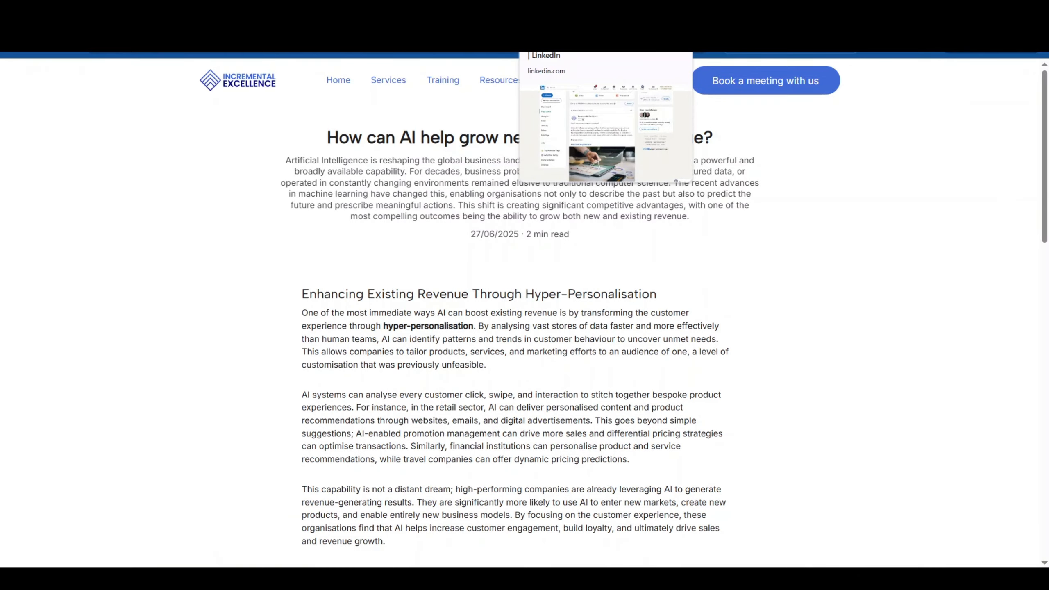
{"action": "left_click", "coordinate": [551, 26]}
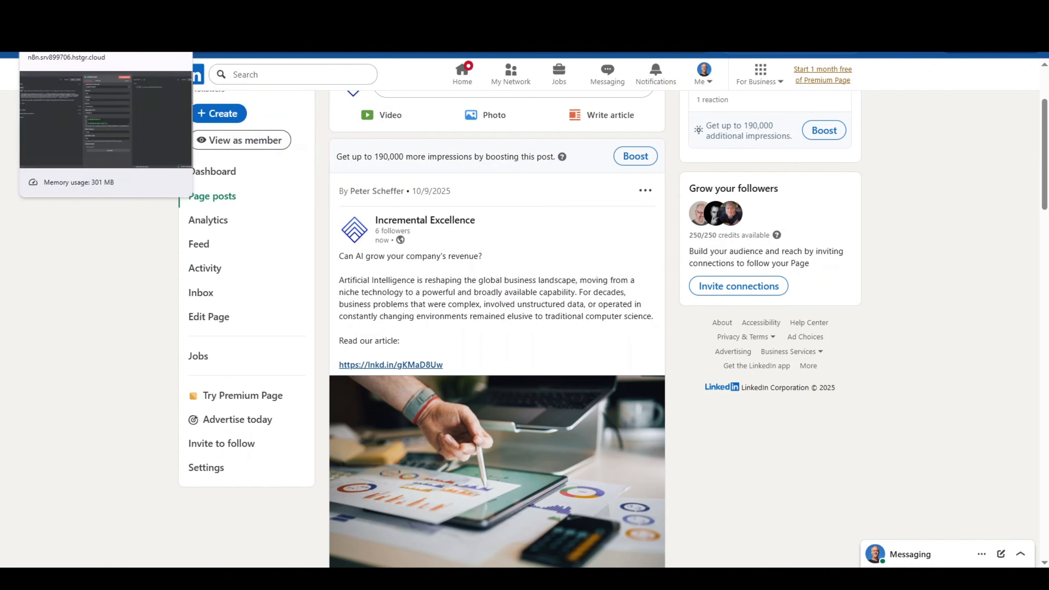
Return to the n8n canvas and add a Google Sheets node with the Update row in sheet action after the Create a post node
{"action": "left_click", "coordinate": [95, 26]}
{"action": "left_click", "coordinate": [182, 77]}
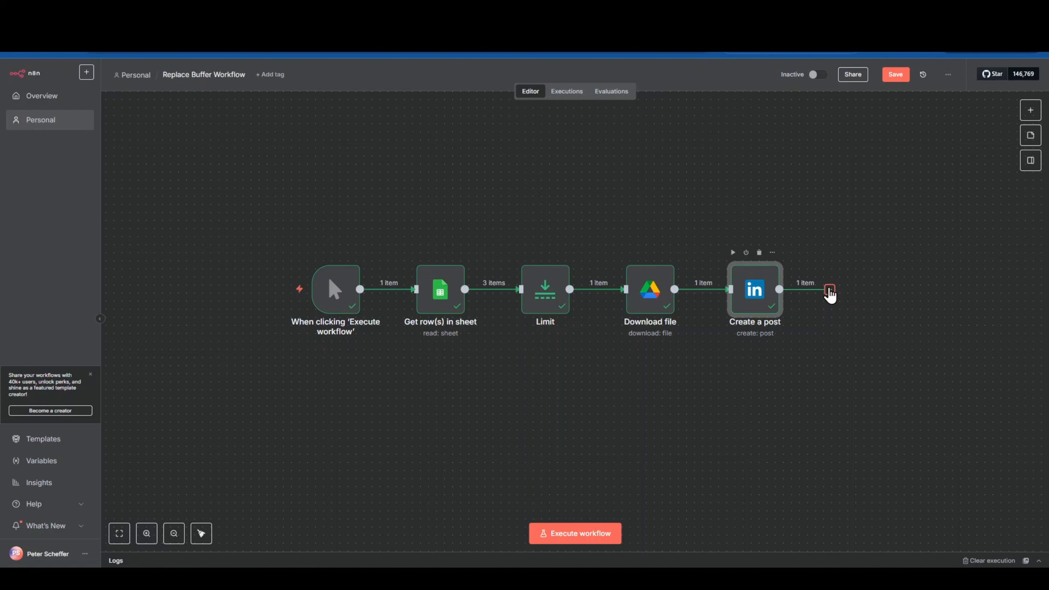
{"action": "left_click", "coordinate": [830, 290]}
{"action": "type", "text": "goog"}
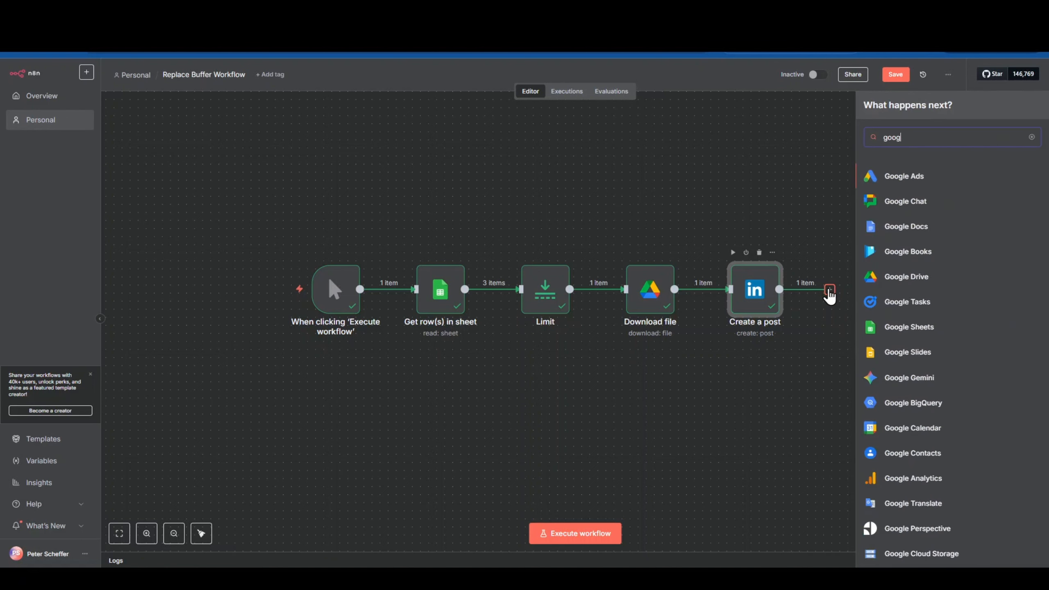
{"action": "type", "text": "le sh"}
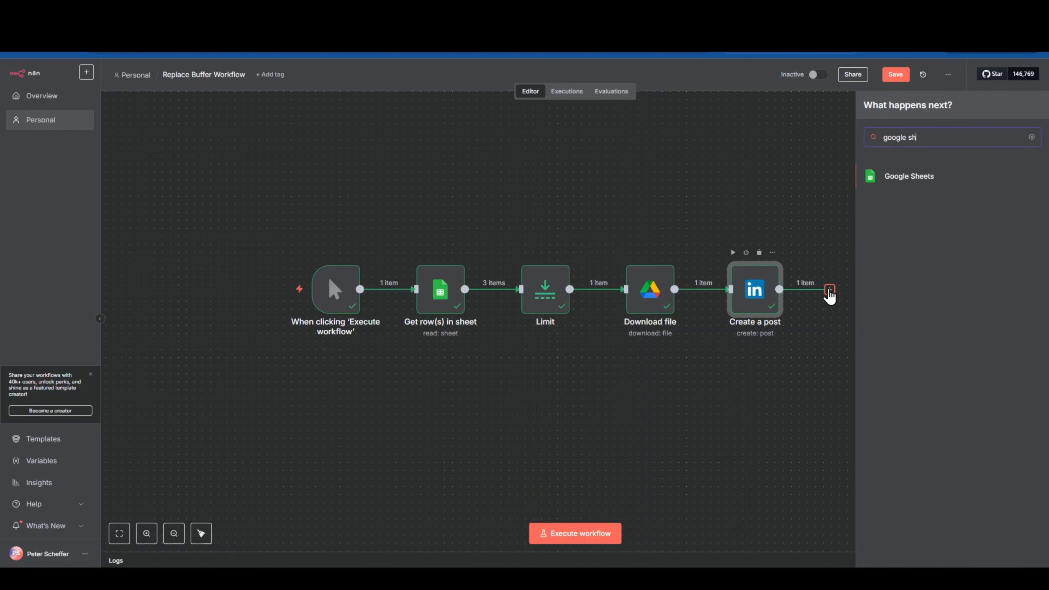
{"action": "left_click", "coordinate": [911, 181]}
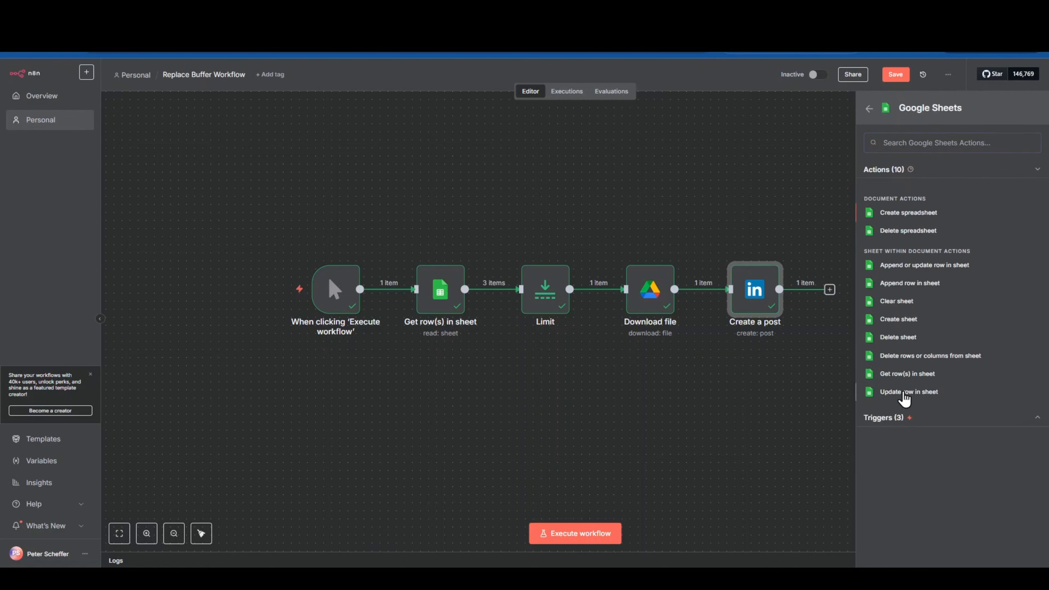
{"action": "left_click", "coordinate": [903, 392]}
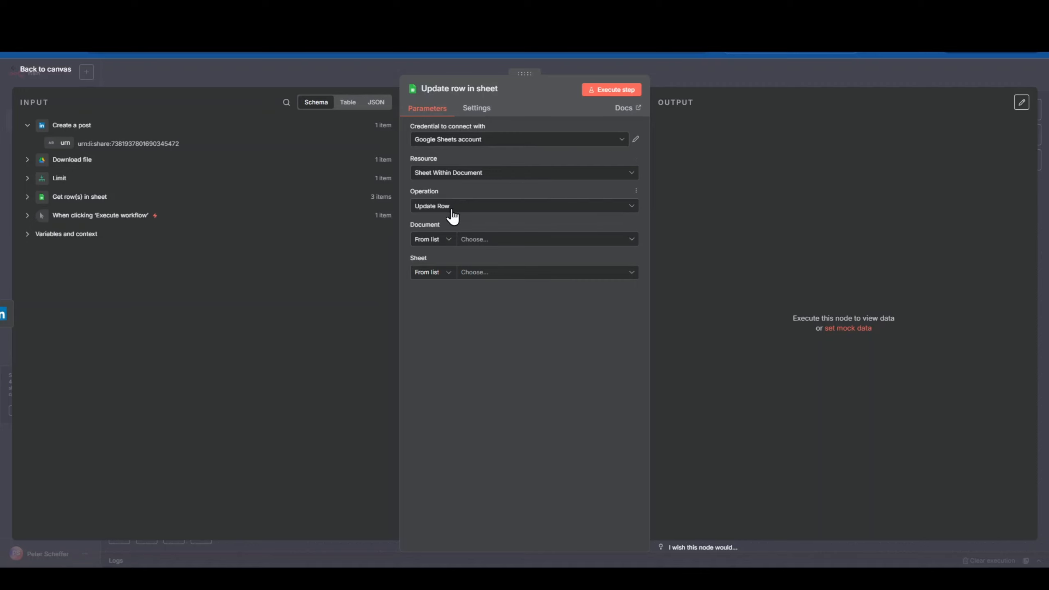
Point the Update row in sheet node at the LinkedIn IE Articles document and its Articles sheet
{"action": "left_click", "coordinate": [489, 243]}
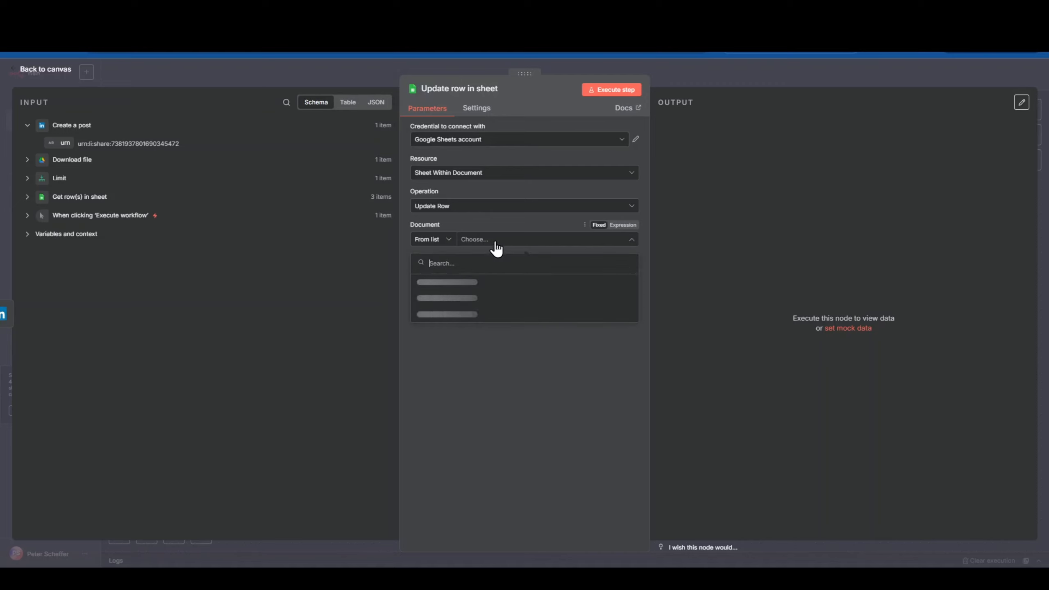
{"action": "left_click", "coordinate": [469, 285]}
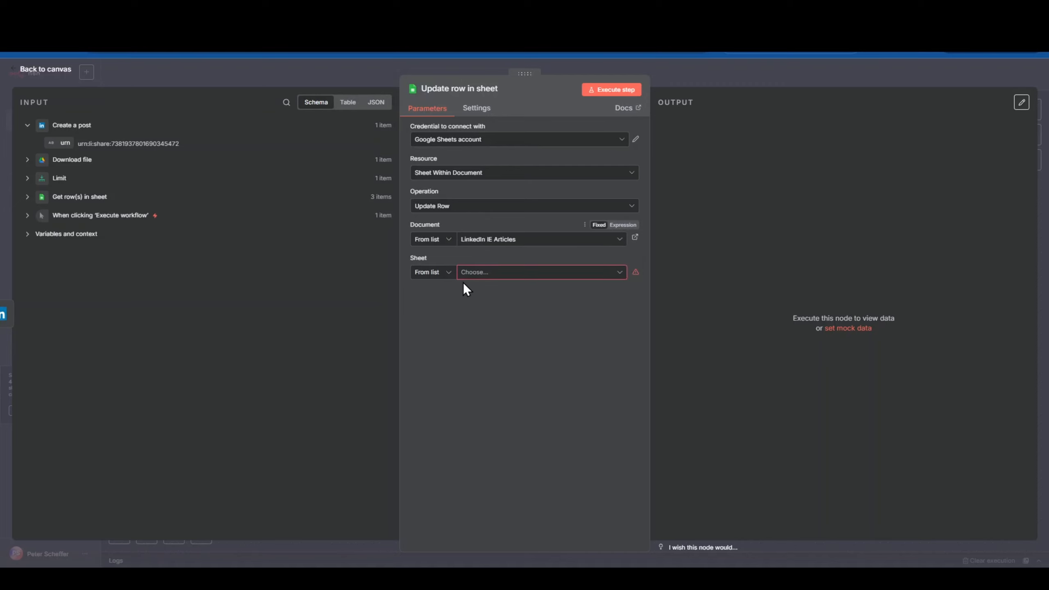
{"action": "left_click", "coordinate": [490, 275]}
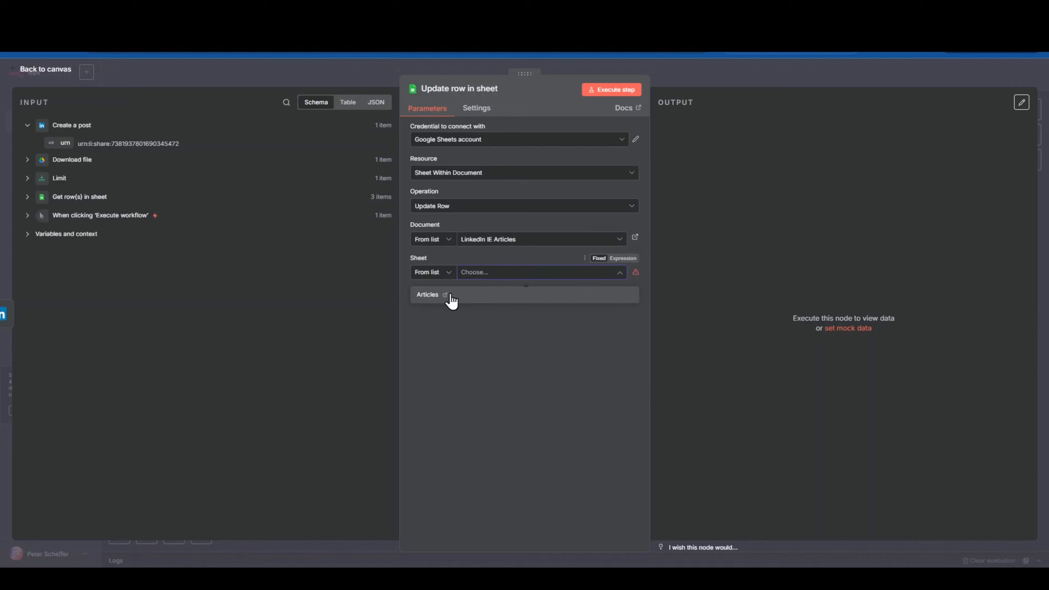
{"action": "left_click", "coordinate": [451, 295]}
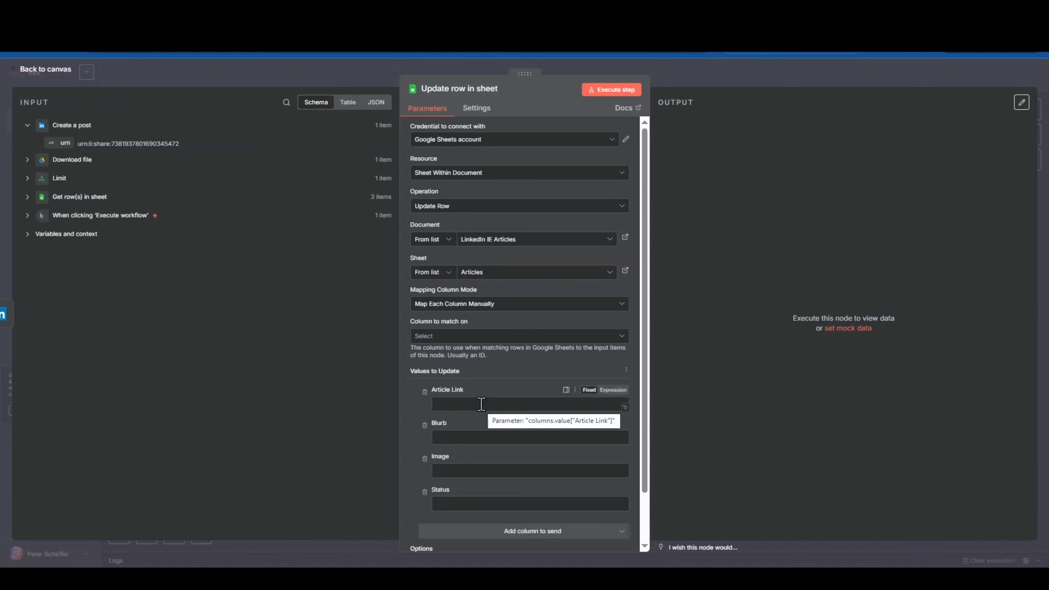
Match rows on the Article Link column and map its value to the Article Link field from the Limit node's output
{"action": "left_click", "coordinate": [471, 336]}
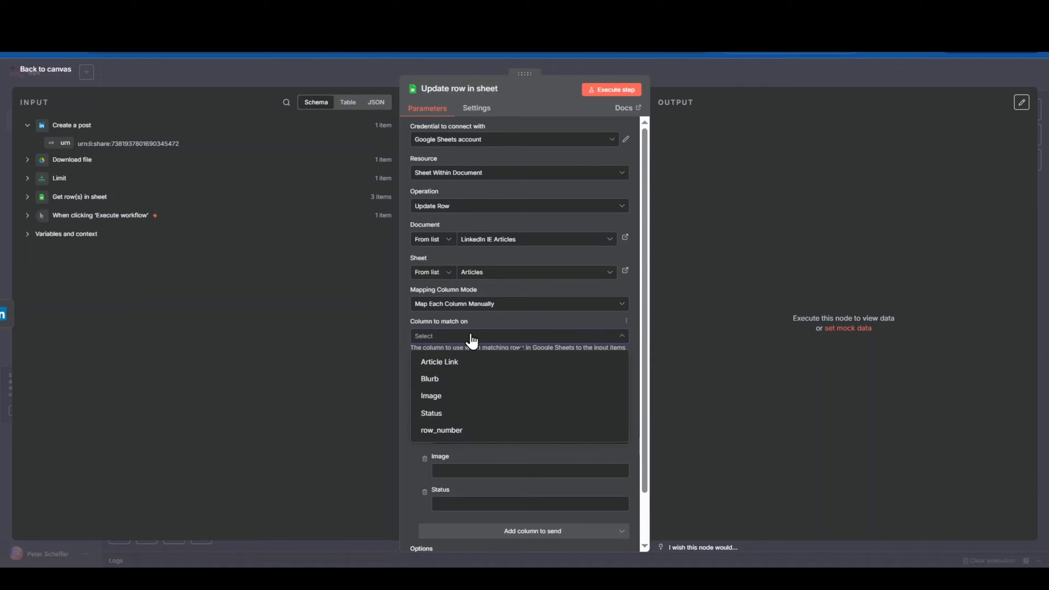
{"action": "left_click", "coordinate": [472, 362]}
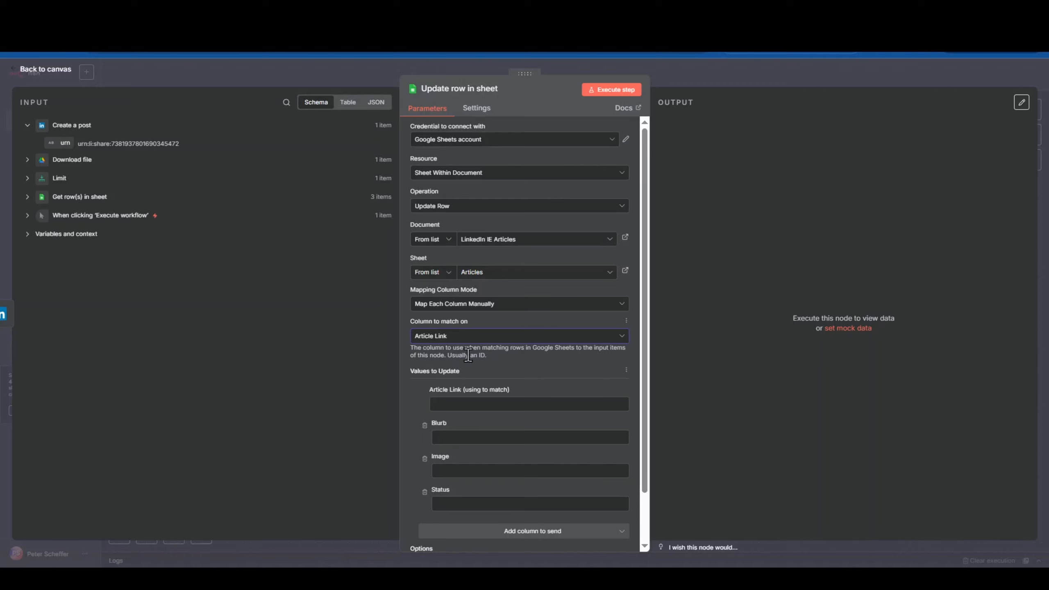
{"action": "left_click", "coordinate": [487, 406]}
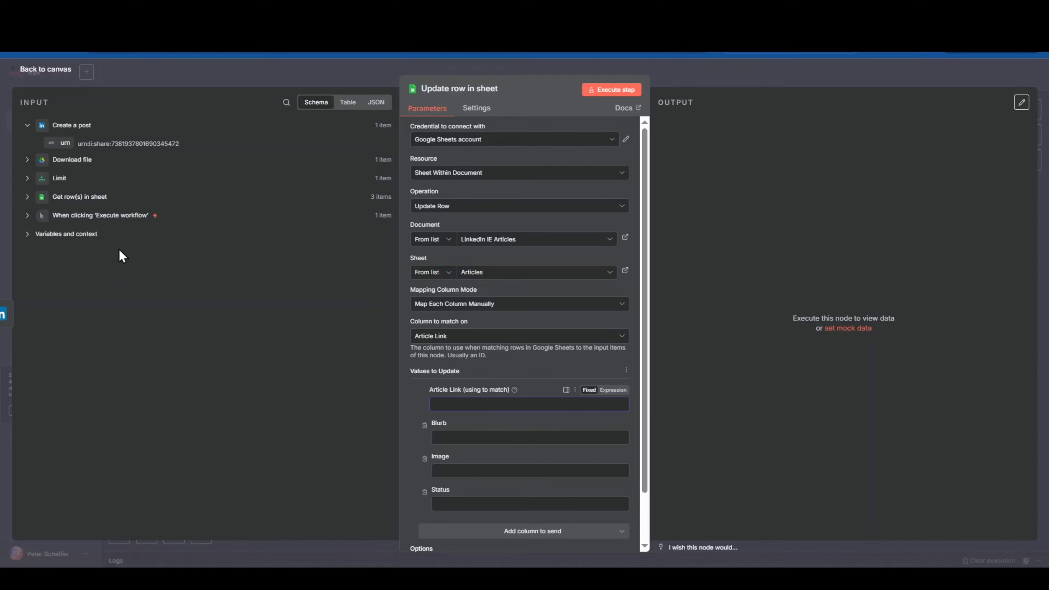
{"action": "left_click", "coordinate": [28, 178]}
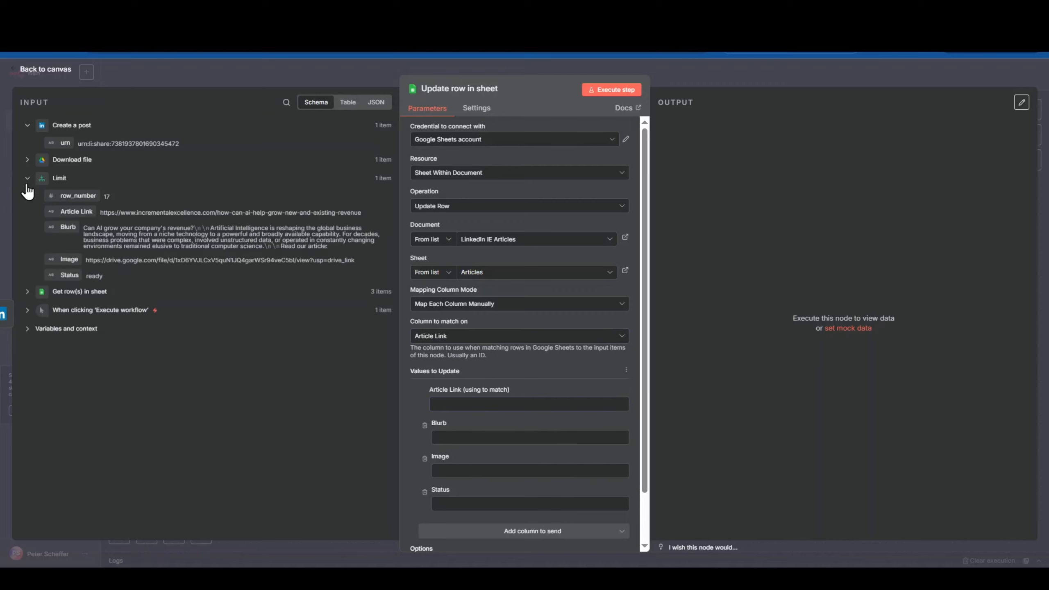
{"action": "left_click_drag", "start_coordinate": [75, 212], "coordinate": [447, 403]}
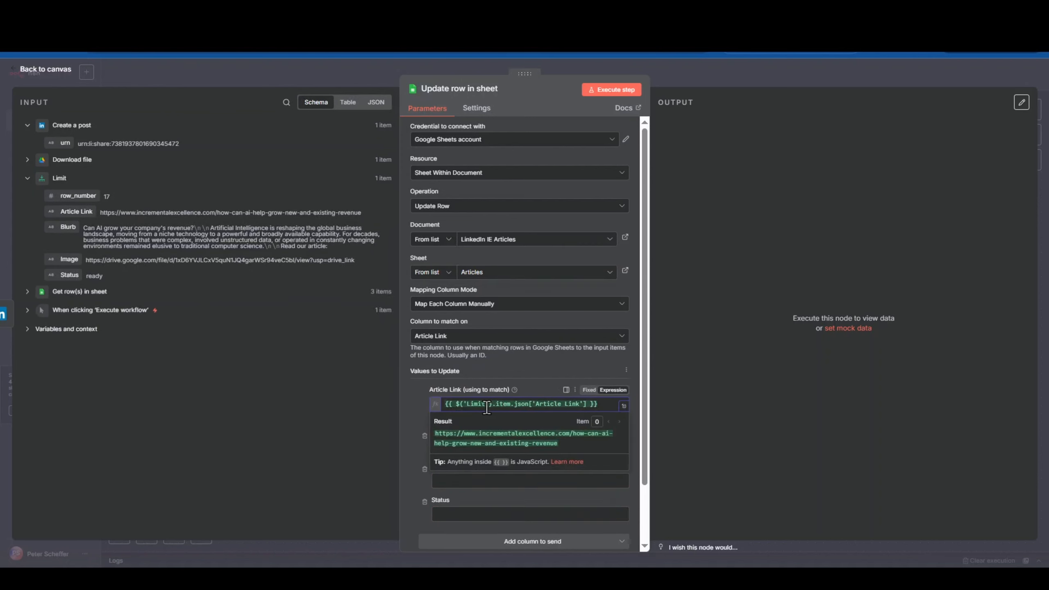
{"action": "left_click", "coordinate": [412, 397]}
Set the Status value to update to "posted" and execute the Update row in sheet node
{"action": "scroll", "coordinate": [491, 415], "scroll_direction": "down", "scroll_amount": 2}
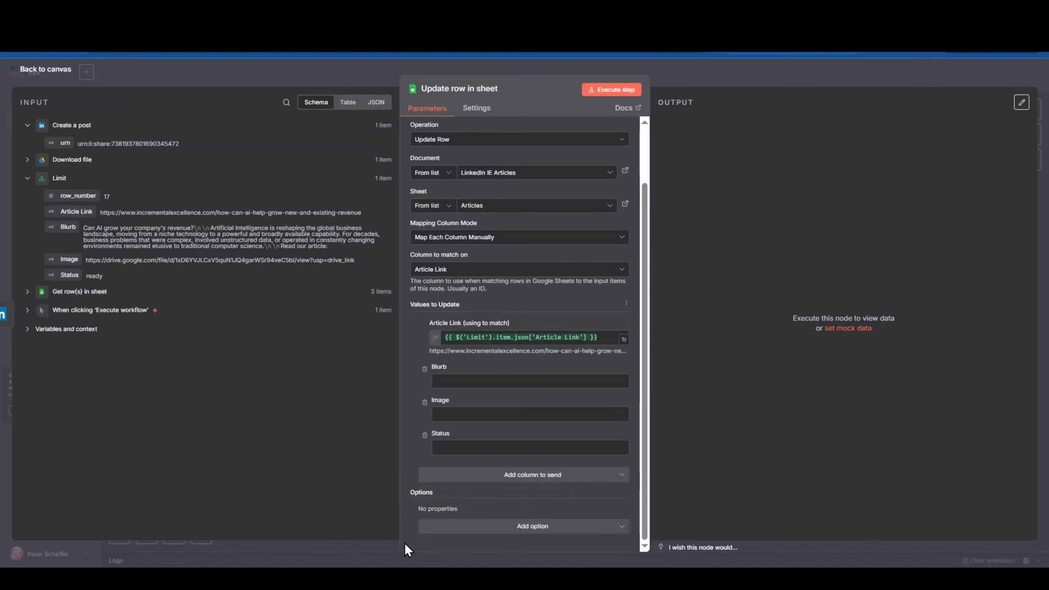
{"action": "left_click", "coordinate": [457, 448]}
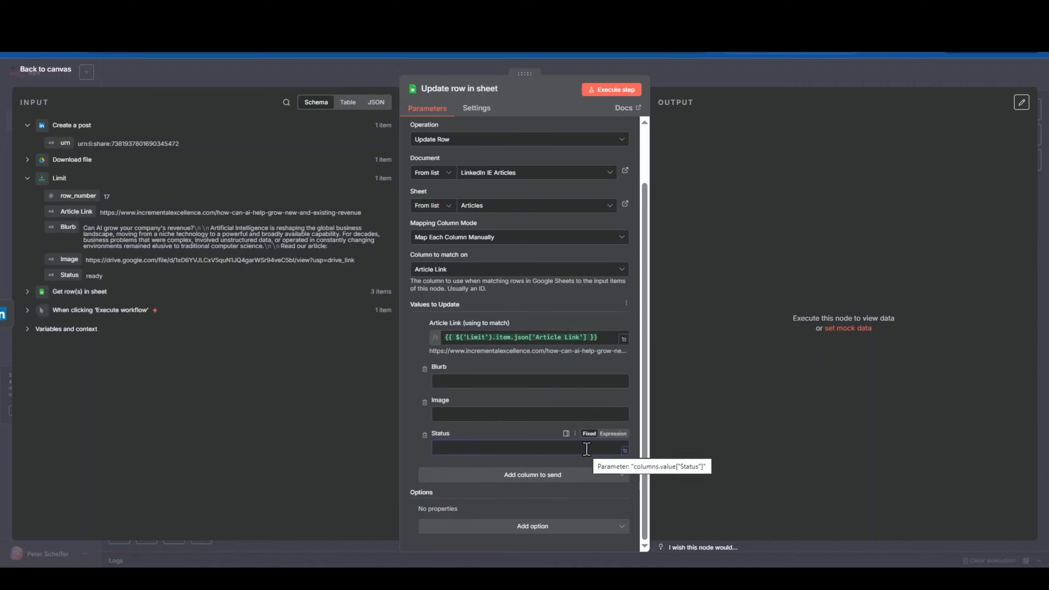
{"action": "type", "text": "posted"}
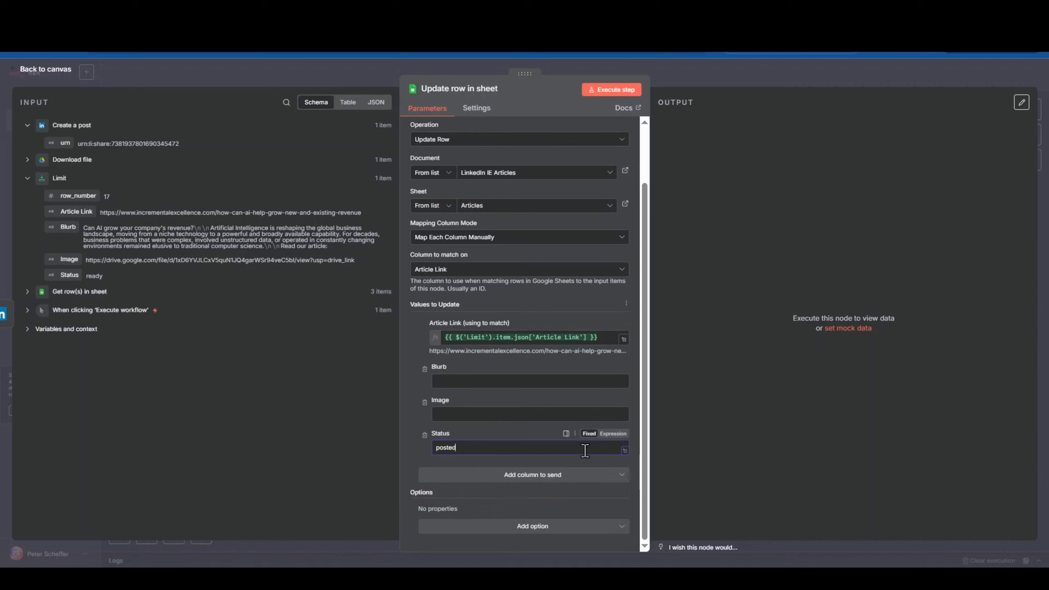
{"action": "left_click", "coordinate": [411, 455]}
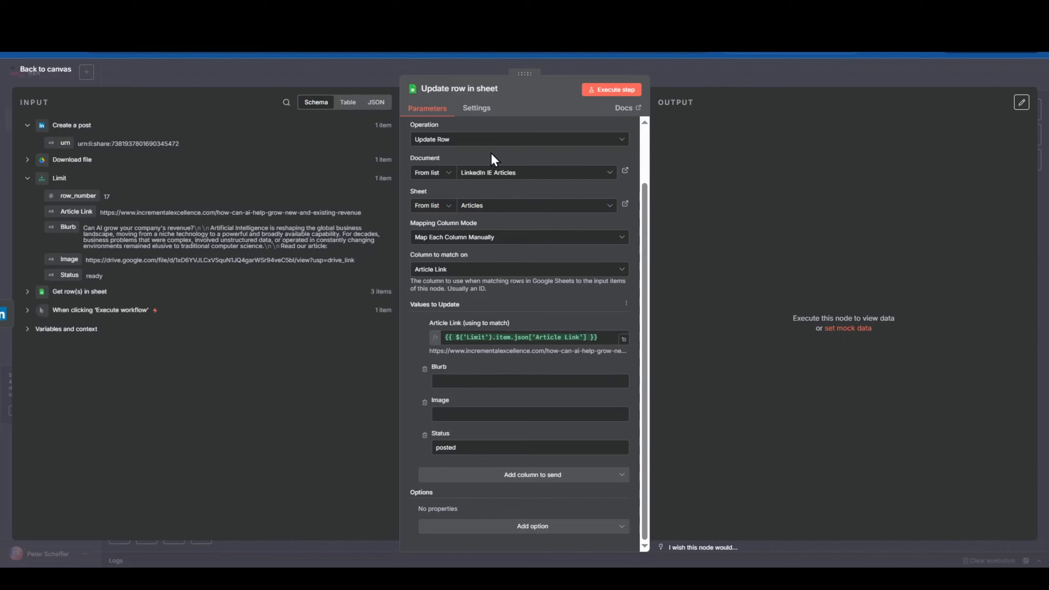
{"action": "left_click", "coordinate": [614, 91]}
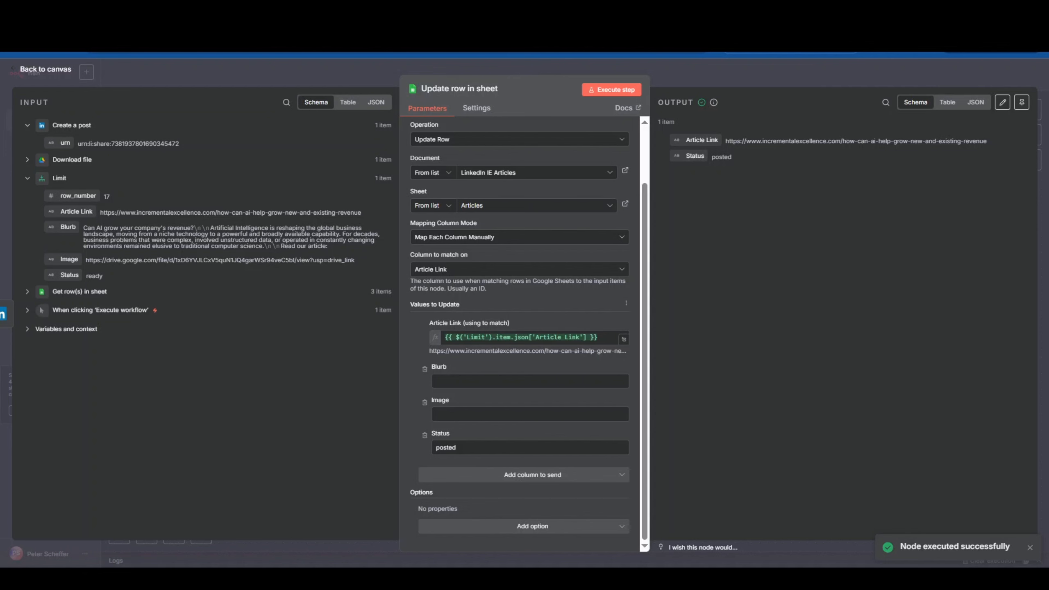
Switch to the articles spreadsheet in Google Sheets, review the Status column, and set row 17's status to ready
{"action": "left_click", "coordinate": [215, 22]}
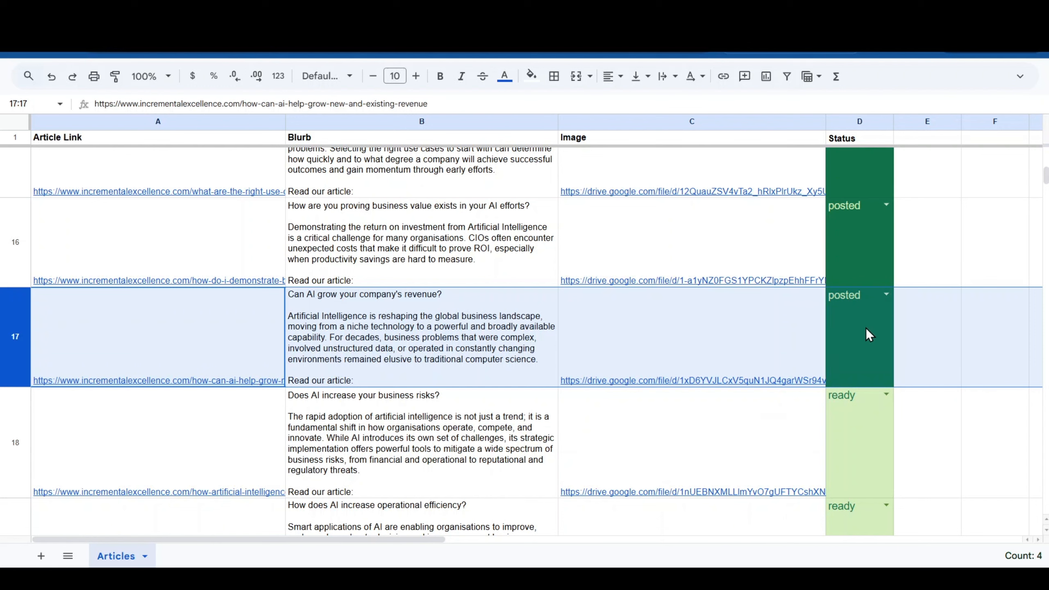
{"action": "scroll", "coordinate": [863, 330], "scroll_direction": "up", "scroll_amount": 20}
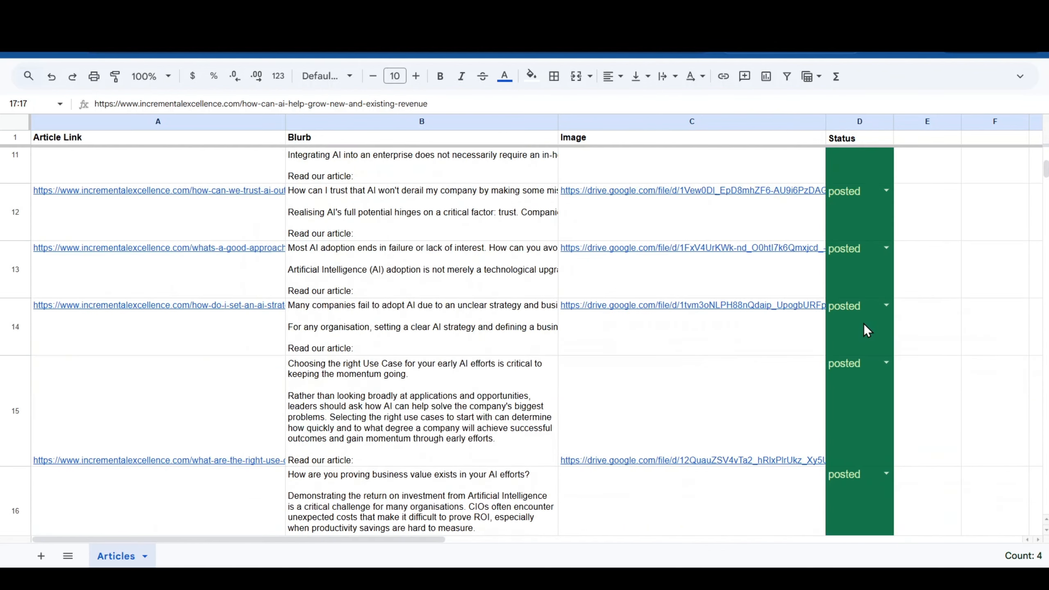
{"action": "scroll", "coordinate": [860, 314], "scroll_direction": "down", "scroll_amount": 15}
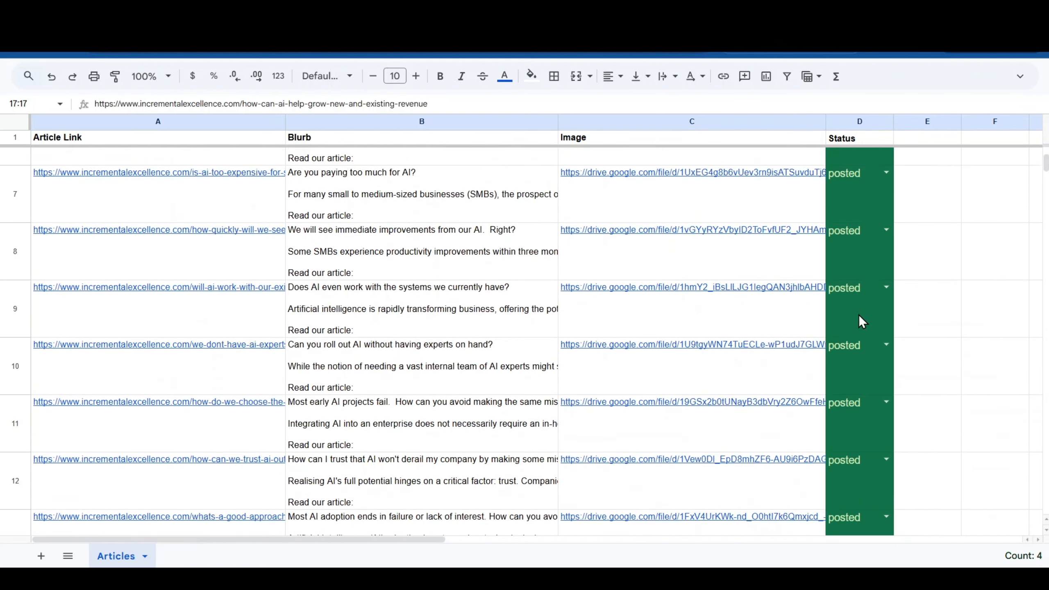
{"action": "scroll", "coordinate": [864, 324], "scroll_direction": "down", "scroll_amount": 2}
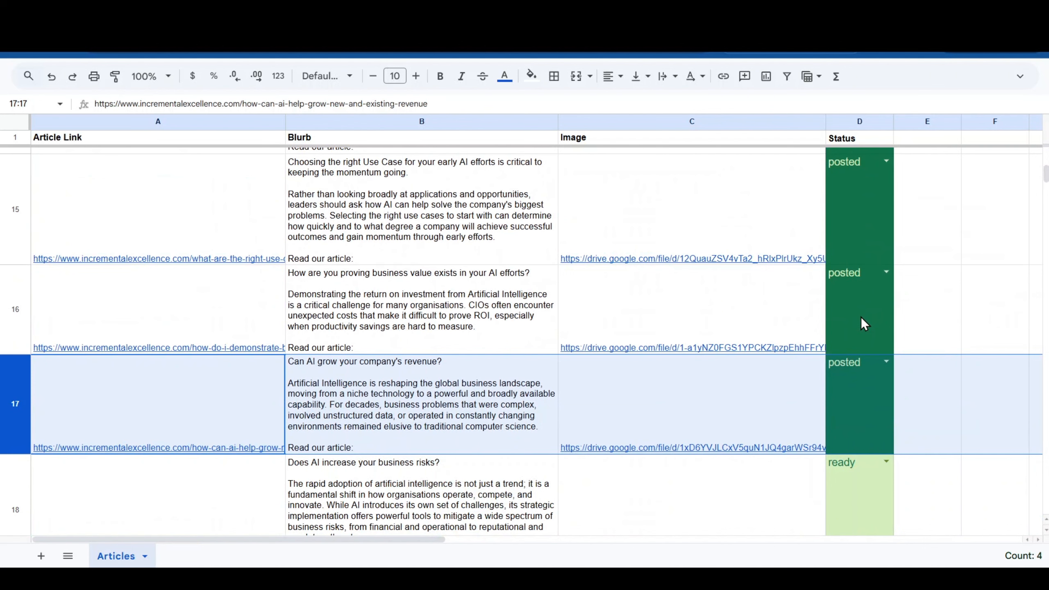
{"action": "left_click", "coordinate": [886, 362]}
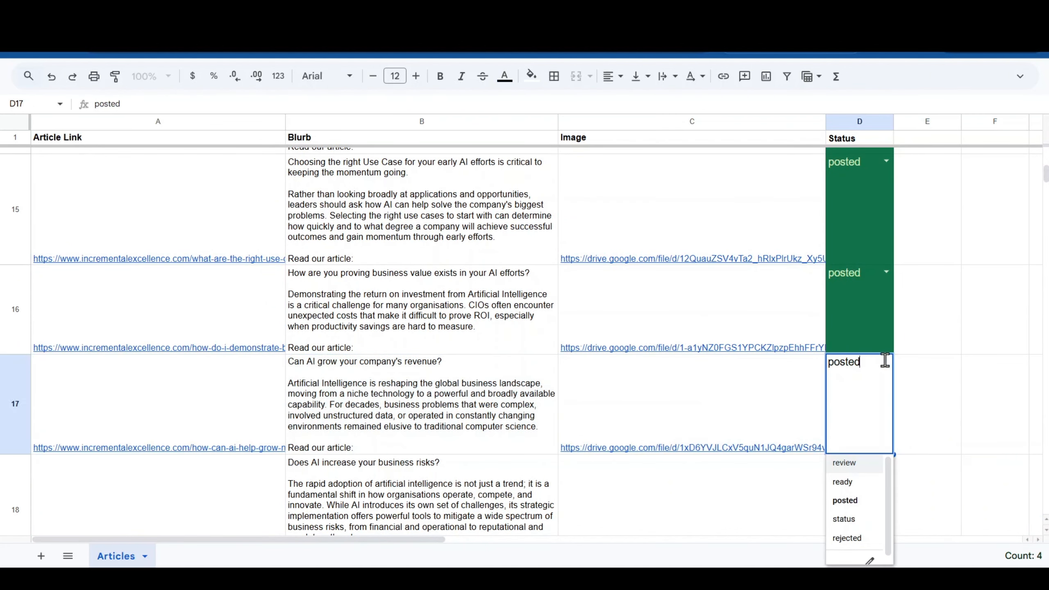
{"action": "left_click", "coordinate": [850, 482]}
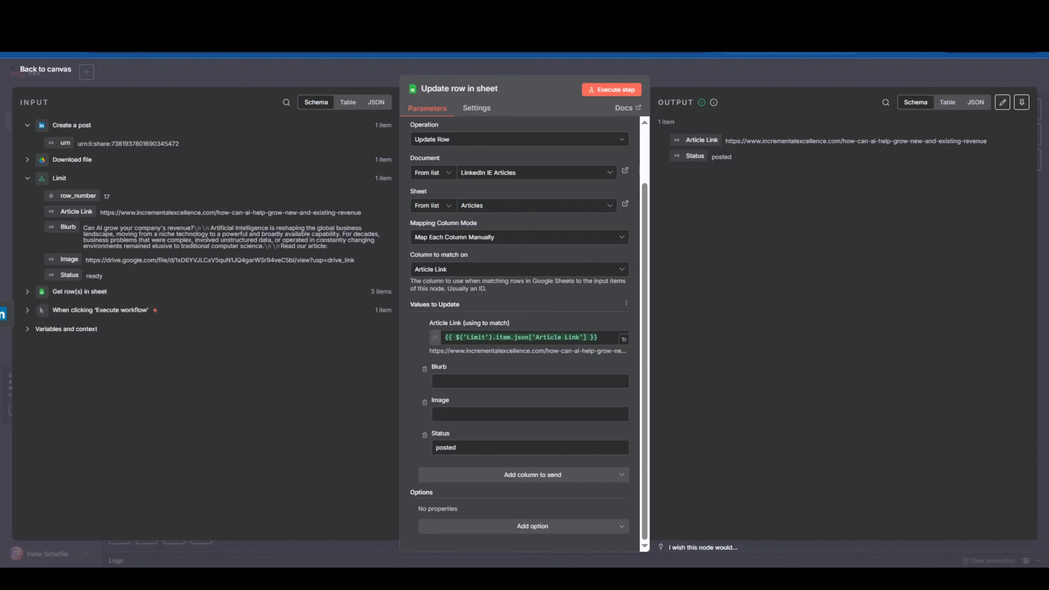
Return to the n8n canvas, save the workflow, and replace its manual trigger with a Schedule Trigger node
{"action": "left_click", "coordinate": [201, 65]}
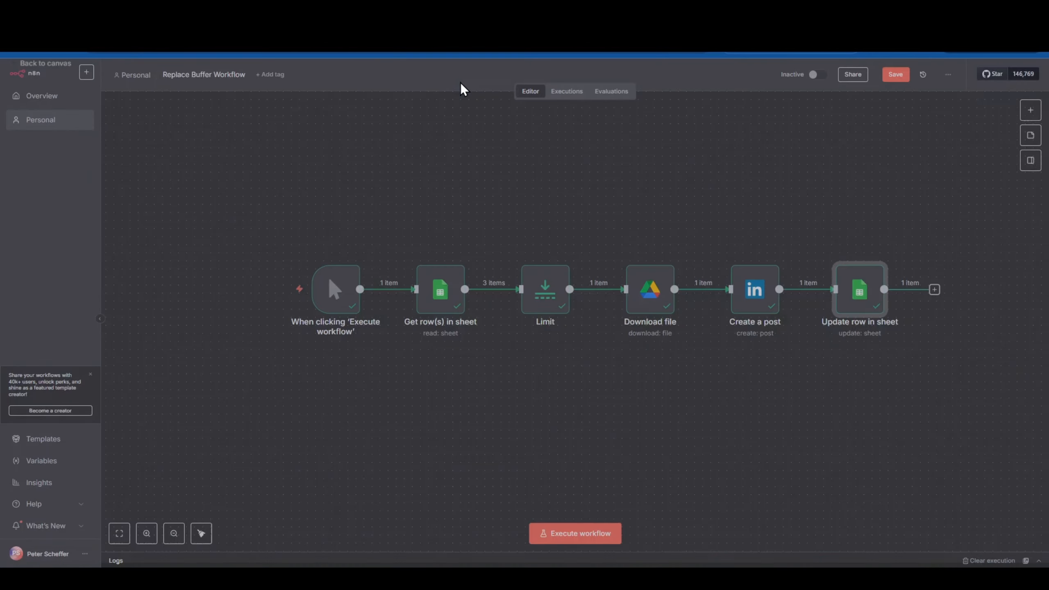
{"action": "left_click", "coordinate": [892, 74]}
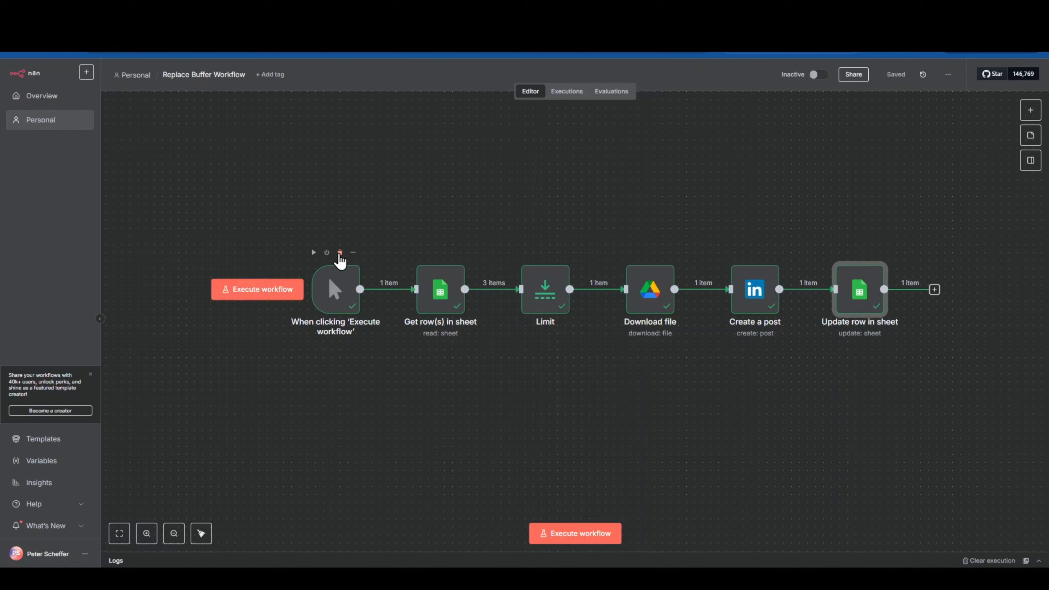
{"action": "left_click", "coordinate": [340, 253]}
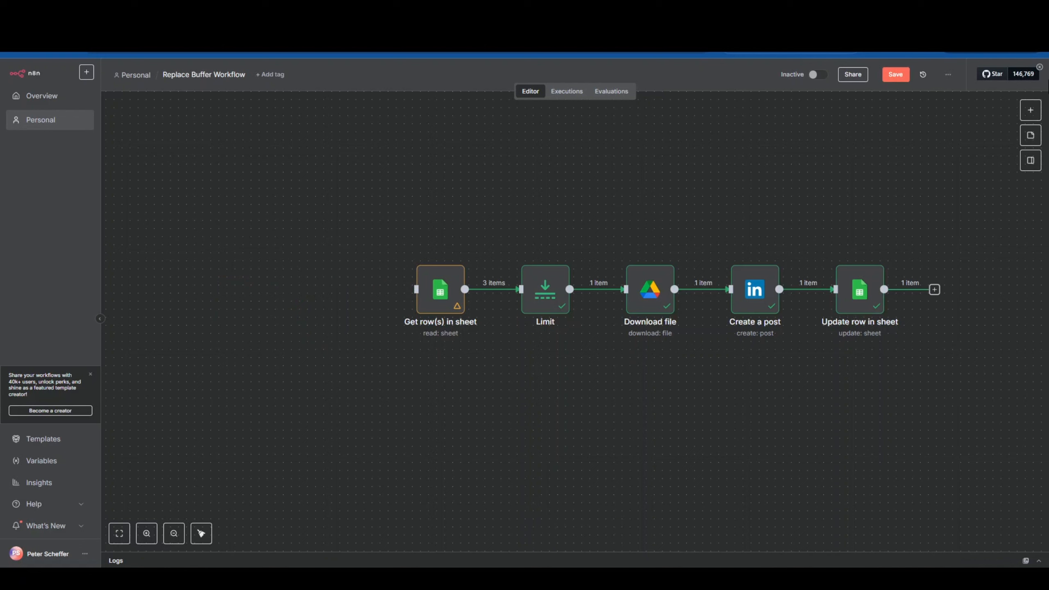
{"action": "left_click", "coordinate": [1030, 110]}
{"action": "type", "text": "sch"}
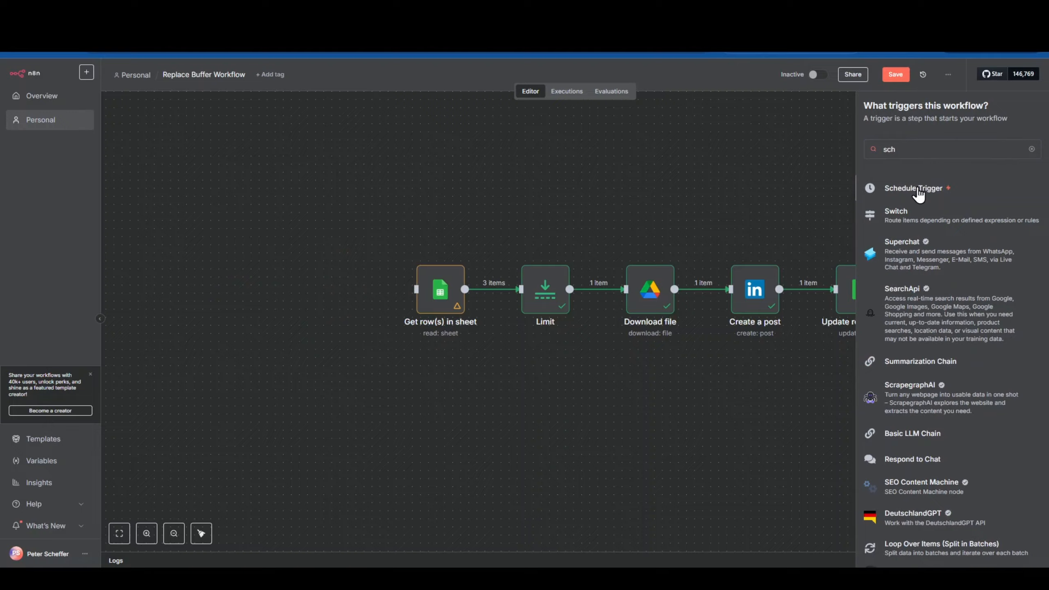
{"action": "left_click", "coordinate": [917, 191]}
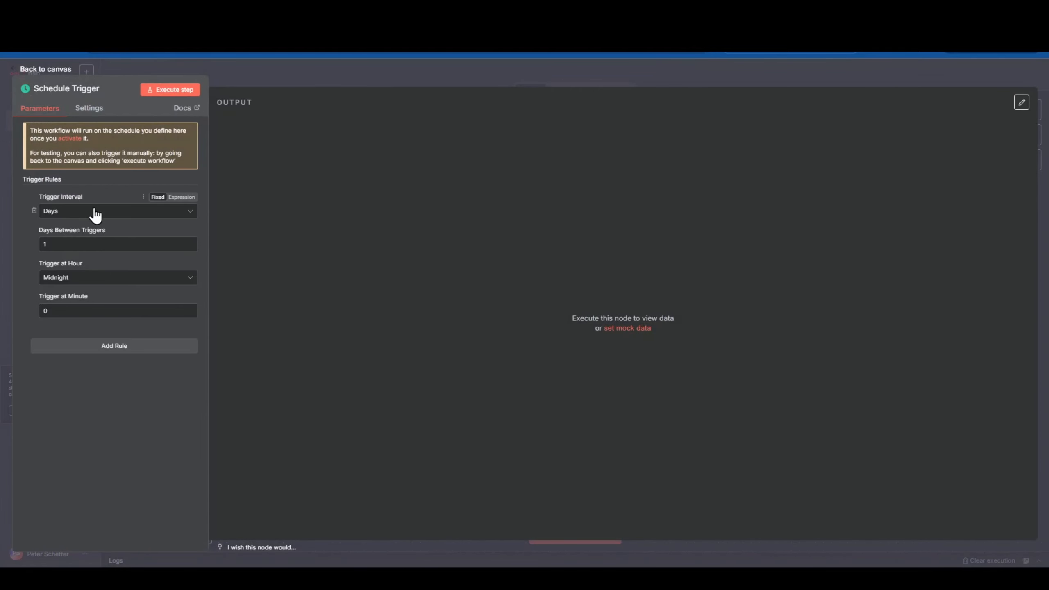
Review the trigger interval options, keep Days, add a second trigger rule with default settings, and return to the canvas
{"action": "left_click", "coordinate": [76, 211]}
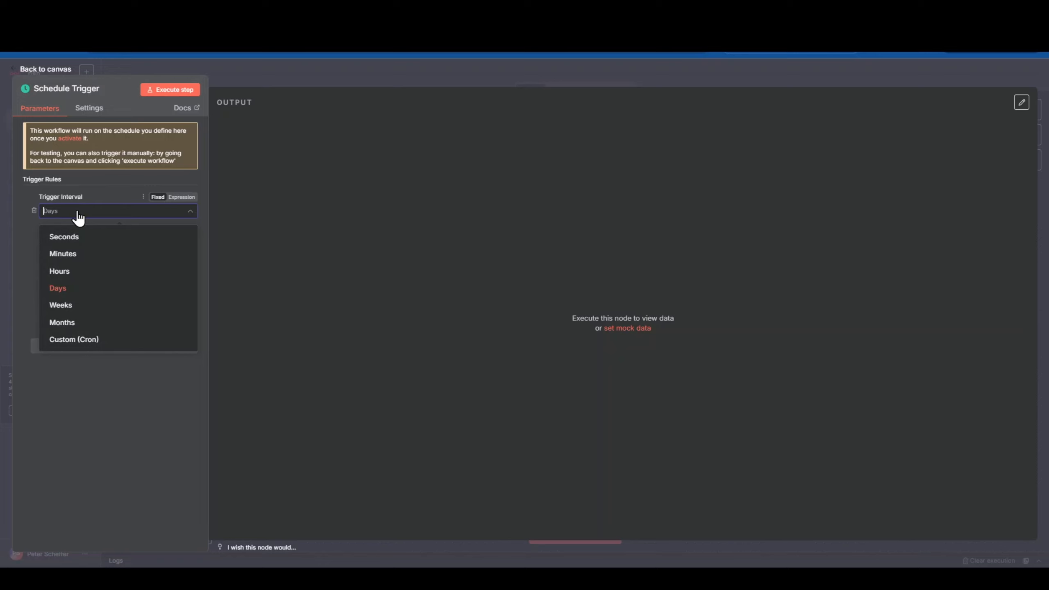
{"action": "left_click", "coordinate": [78, 214]}
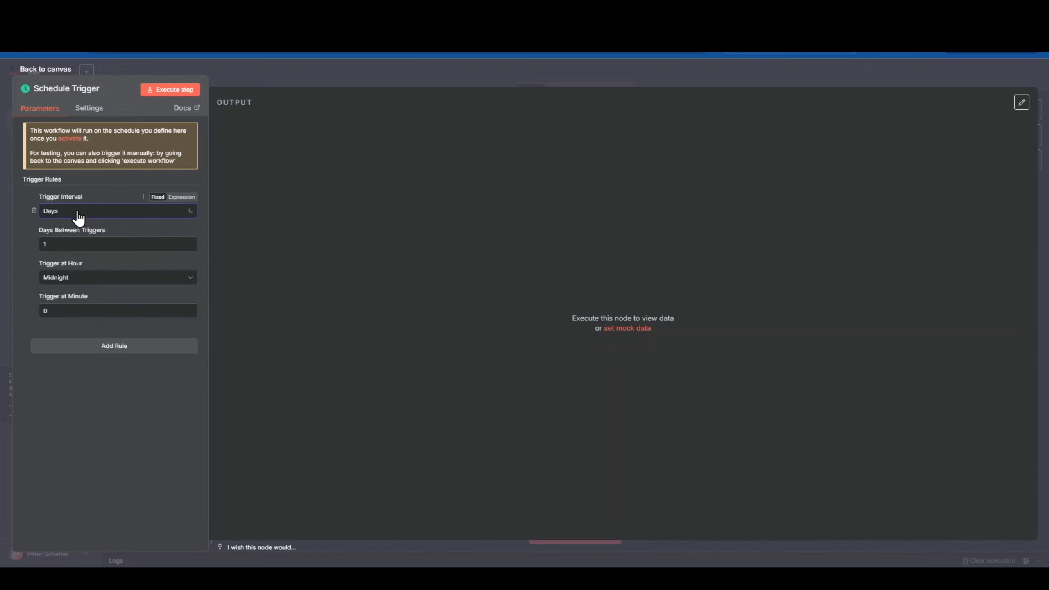
{"action": "left_click", "coordinate": [78, 244]}
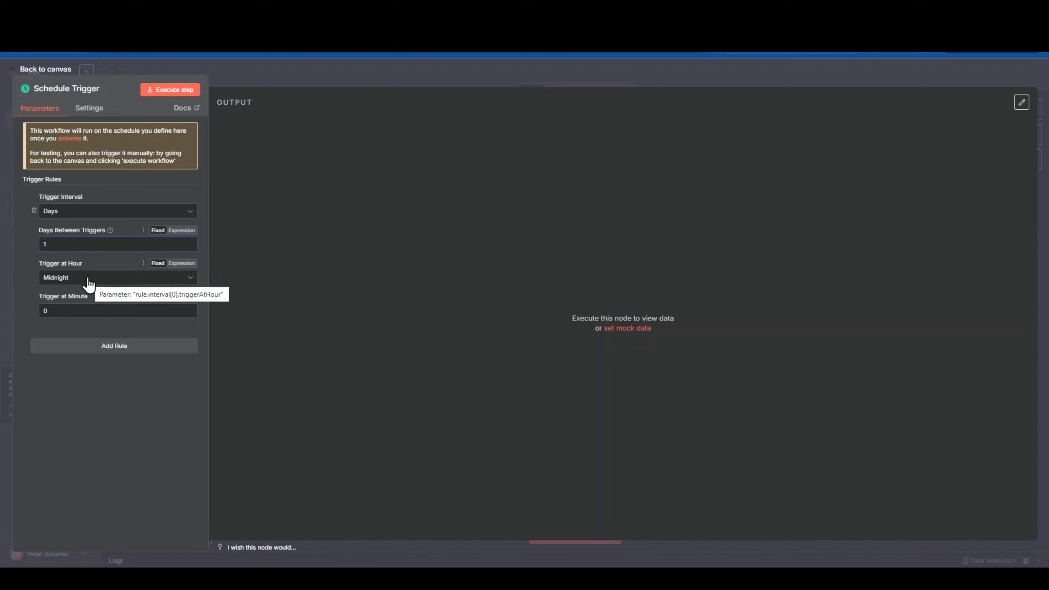
{"action": "left_click", "coordinate": [85, 355]}
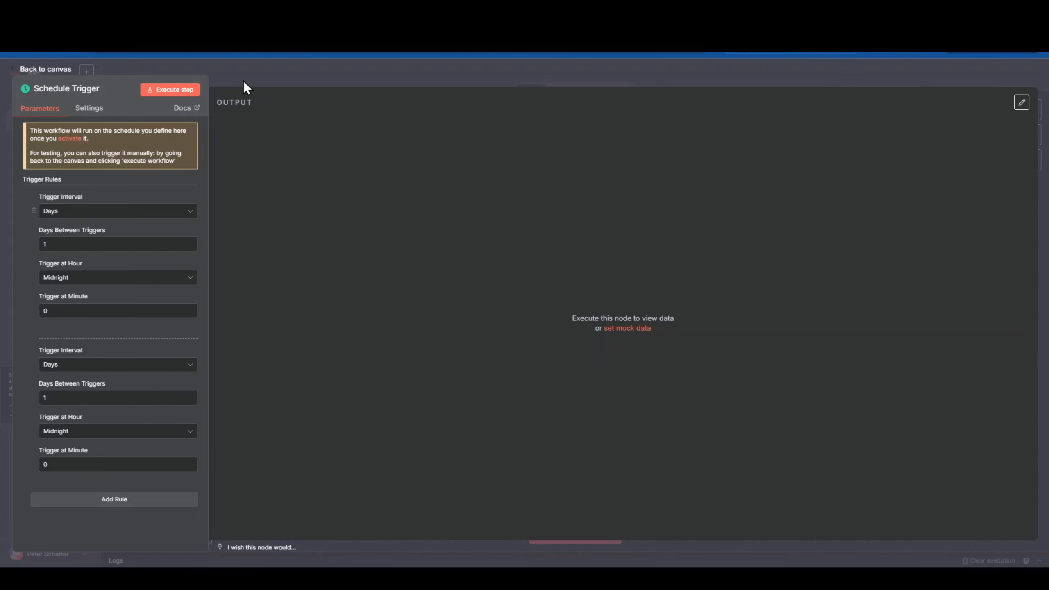
{"action": "left_click", "coordinate": [288, 70]}
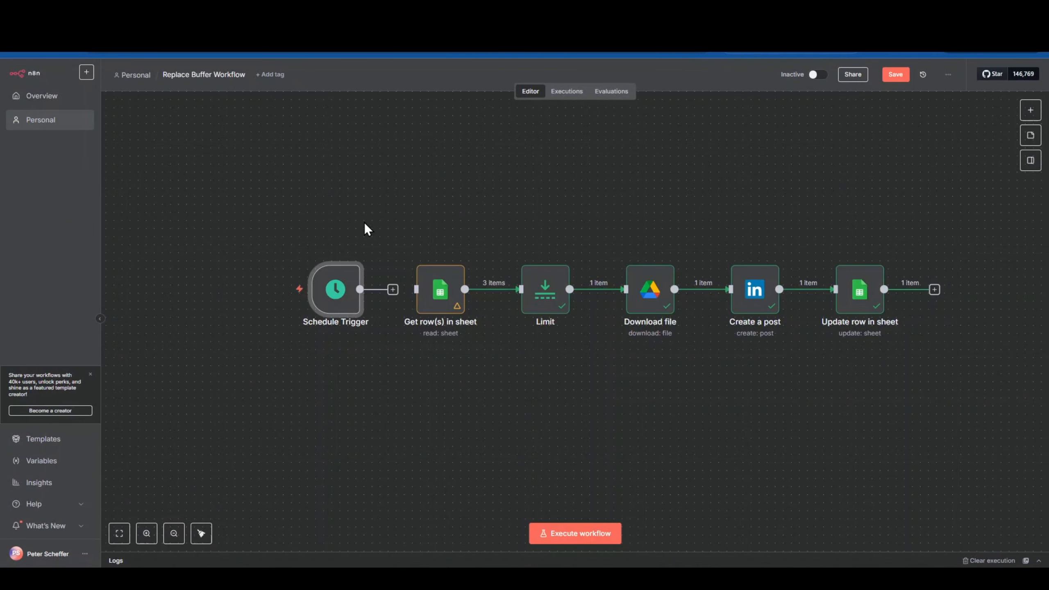